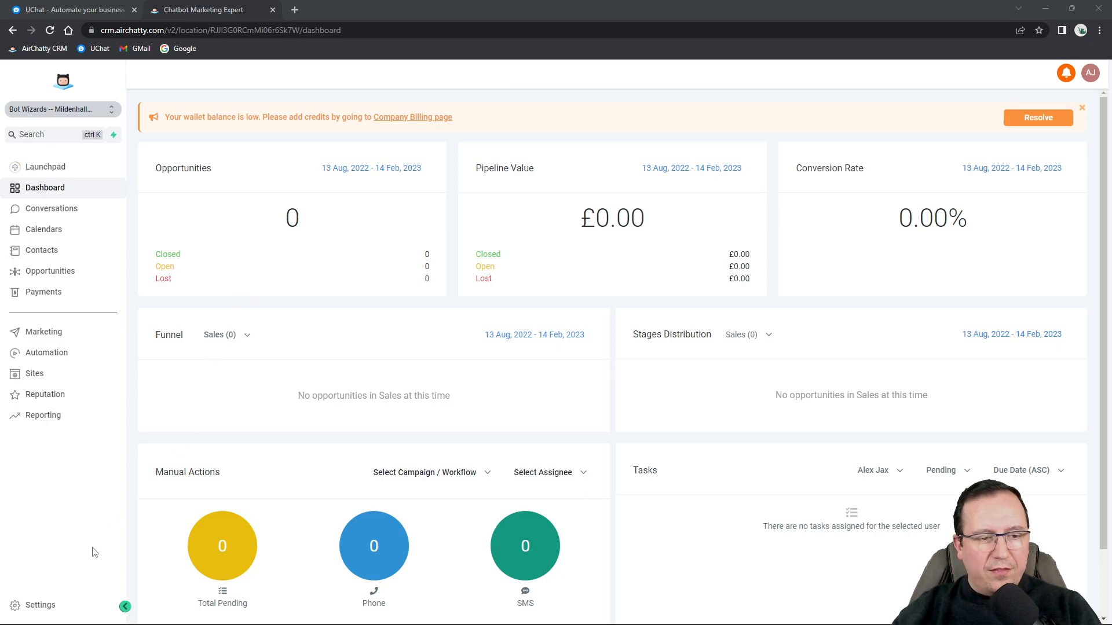
Go from the dashboard to Settings, landing on the Business Profile page.
click(36, 609)
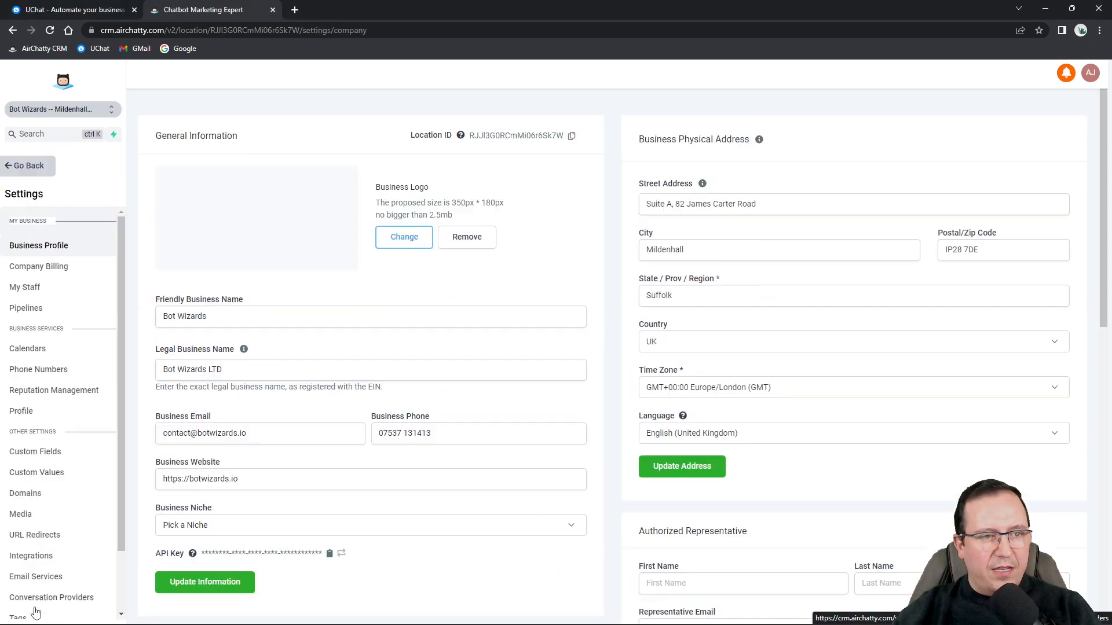
Open the Calendars settings, which show no calendars yet, and its Preferences page.
click(40, 342)
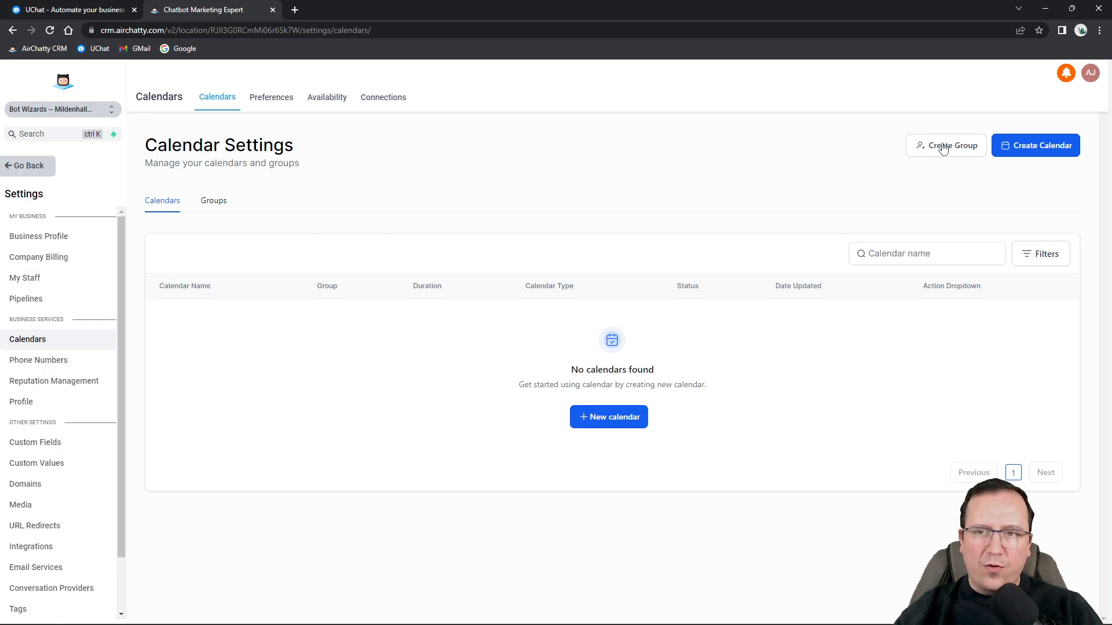
click(273, 99)
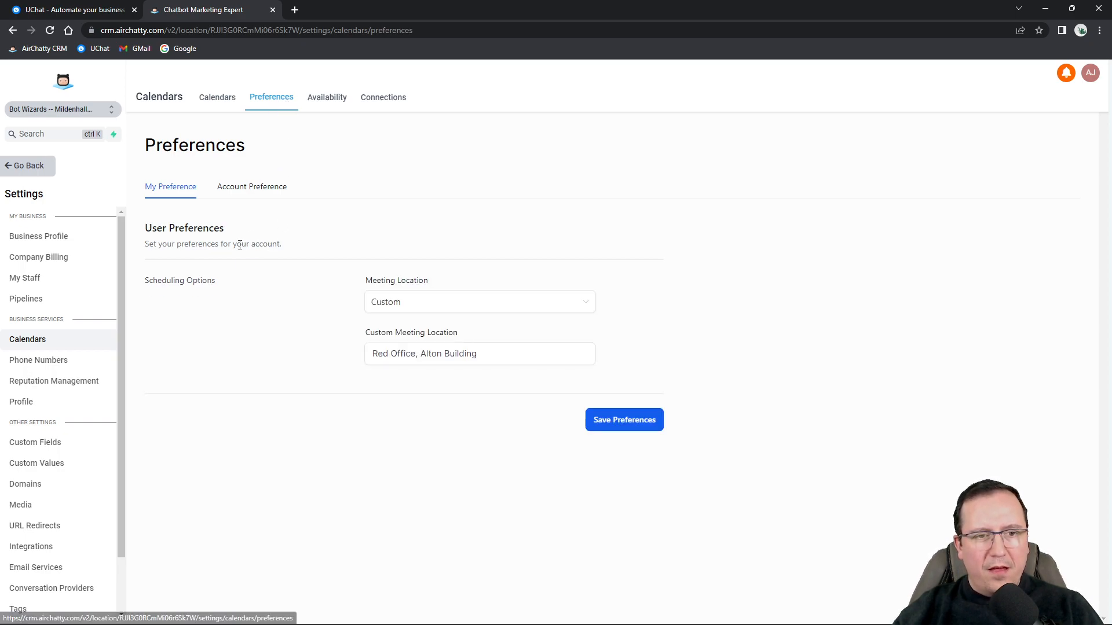
Keep the meeting location Custom at 'Red Office, Alton Building', then view Account Preference.
drag(364, 280, 431, 284)
click(422, 306)
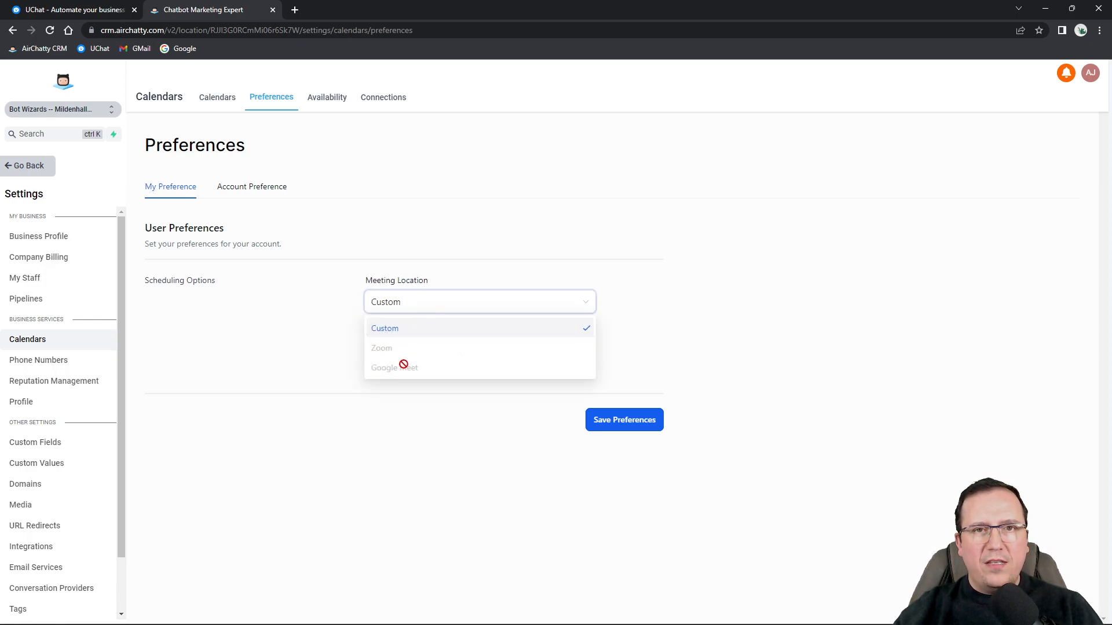
click(390, 335)
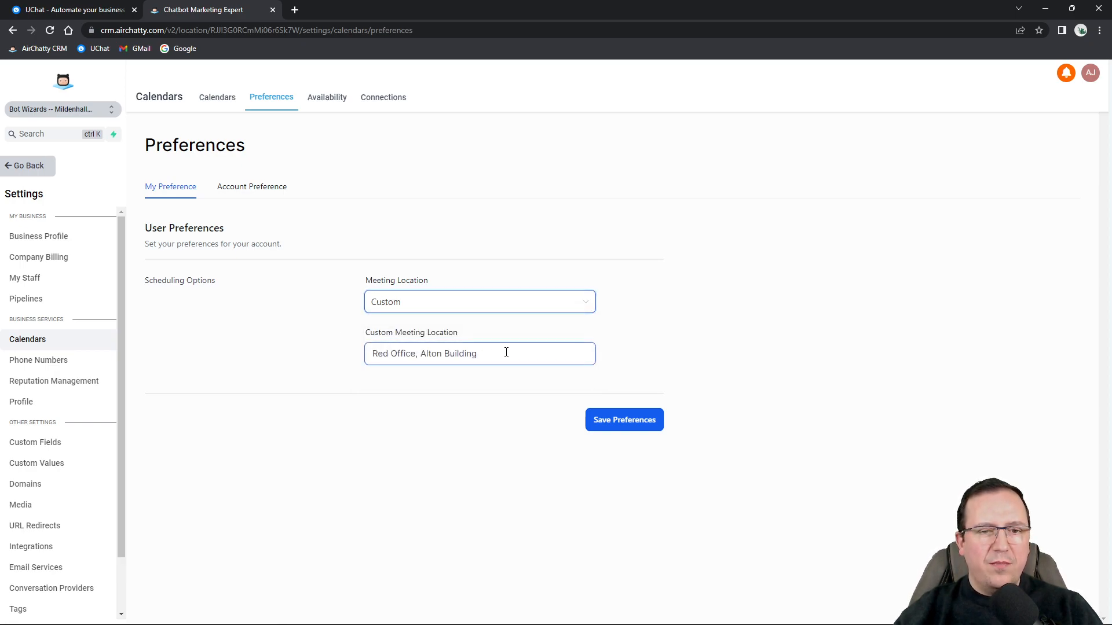
drag(507, 353, 371, 354)
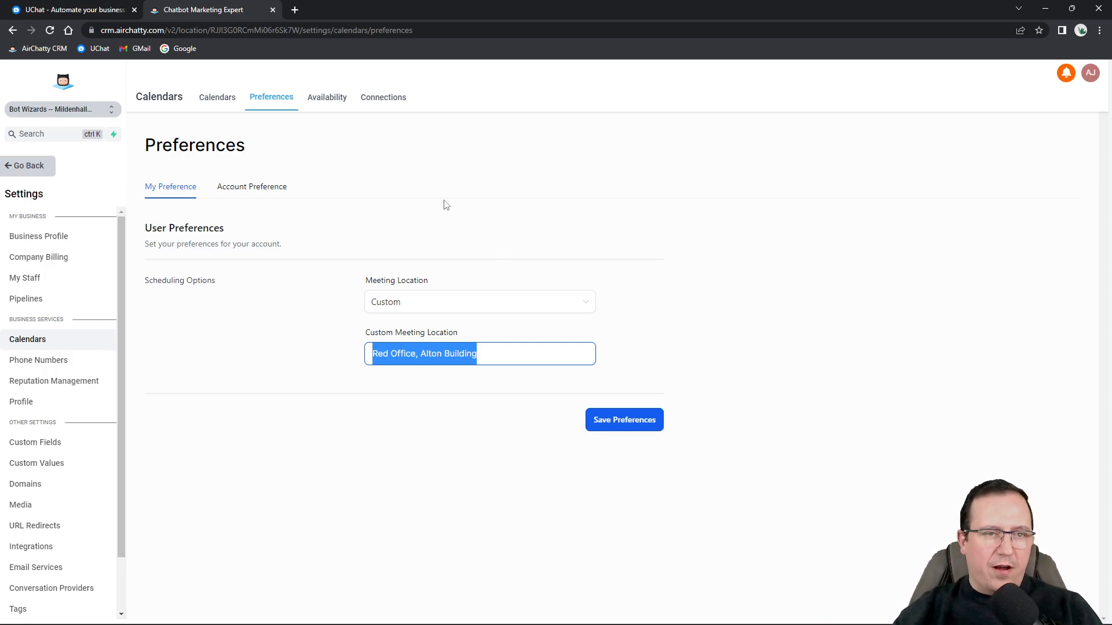
click(255, 187)
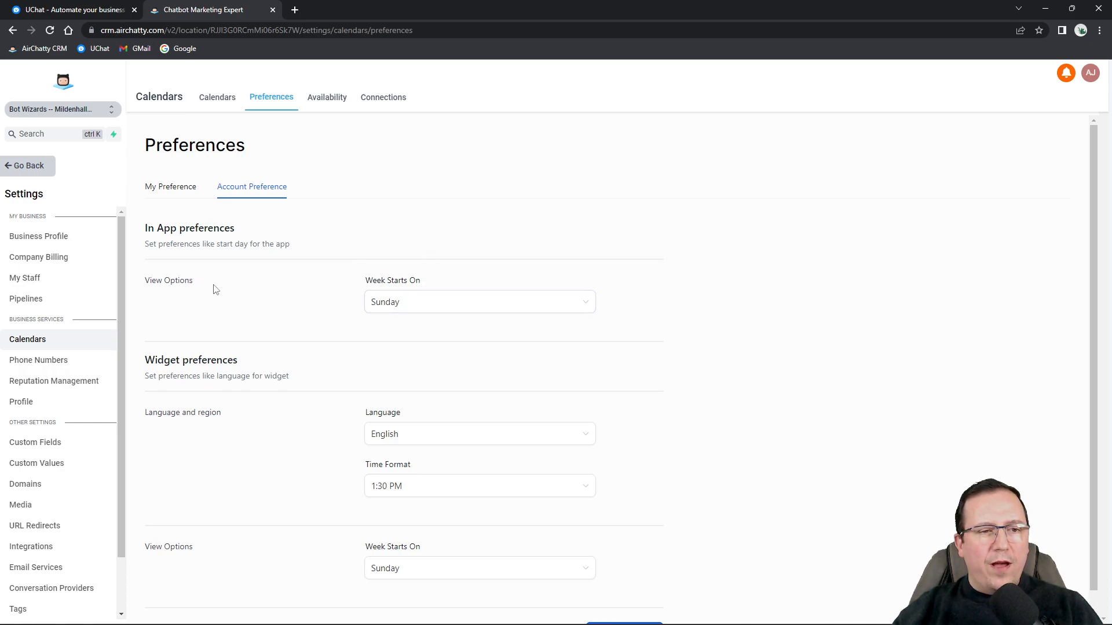
Make the app and widget weeks start on Monday, keep 1:30 PM format, and save.
click(407, 306)
click(389, 365)
scroll(464, 419, down, 1)
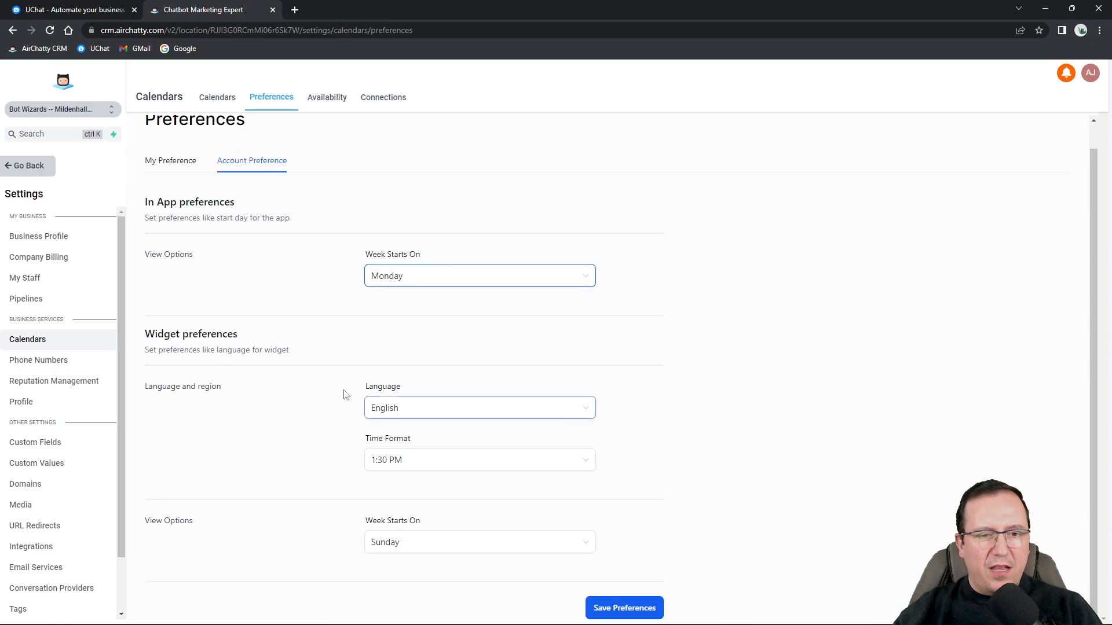
click(407, 461)
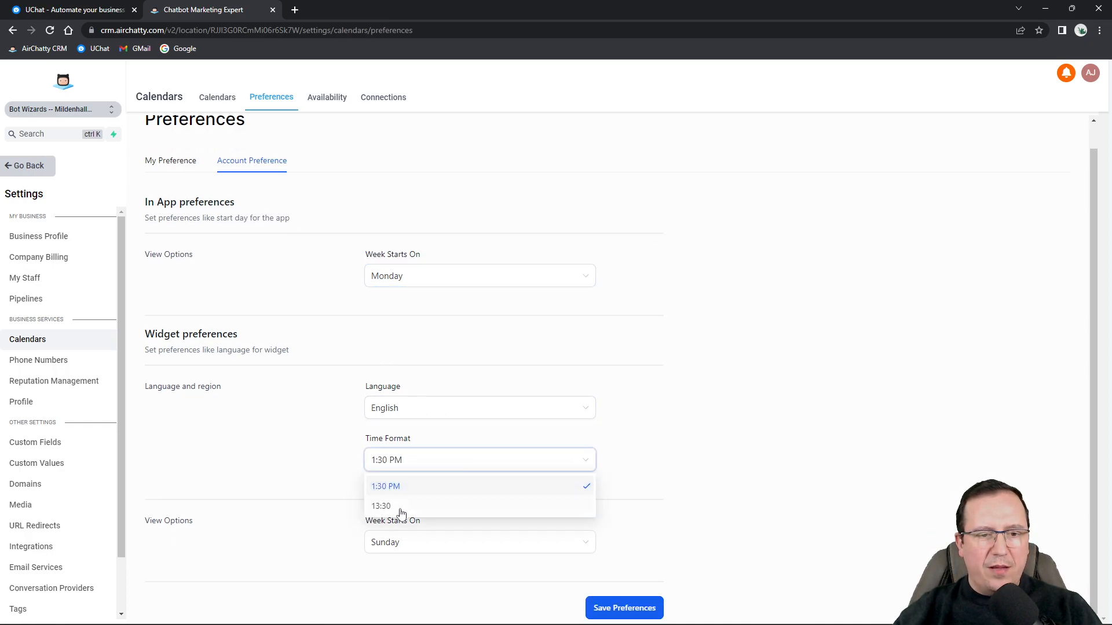
click(296, 527)
click(457, 550)
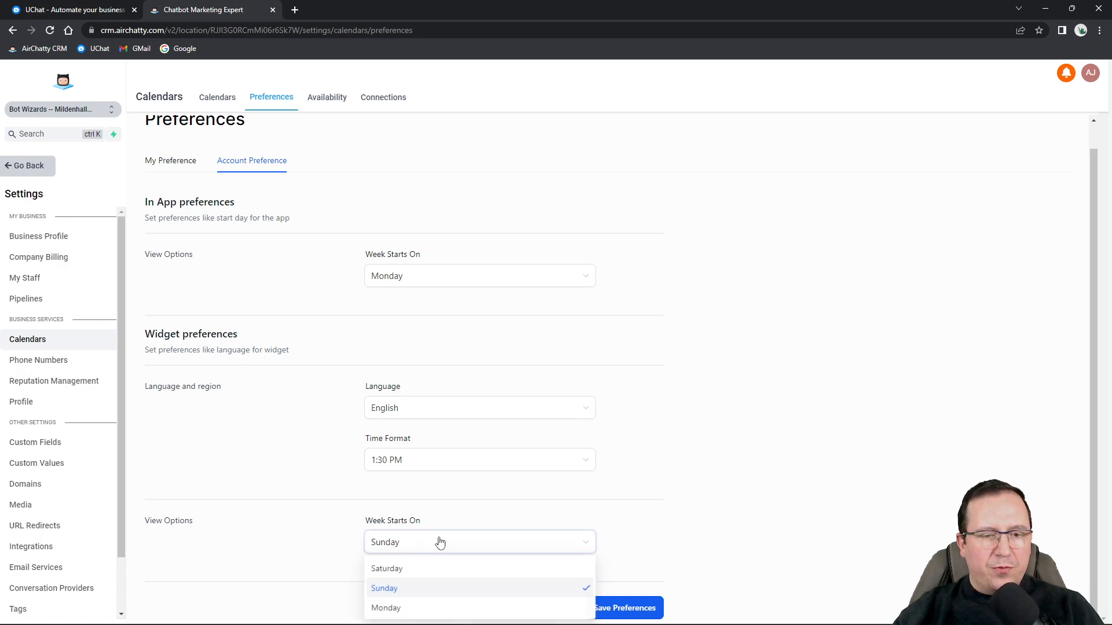
click(414, 606)
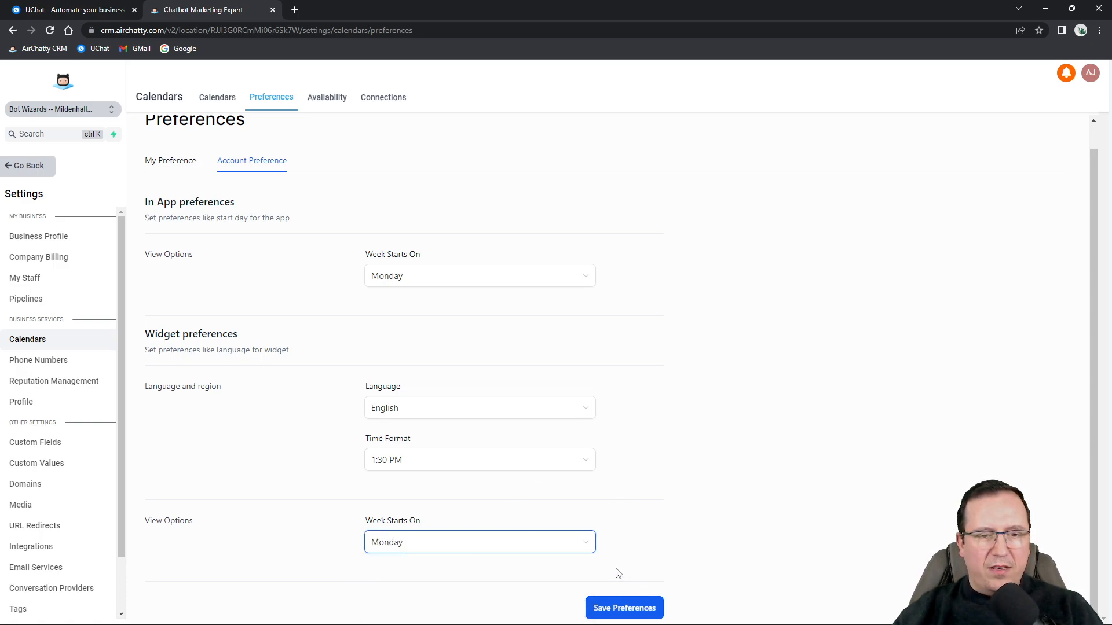
click(648, 619)
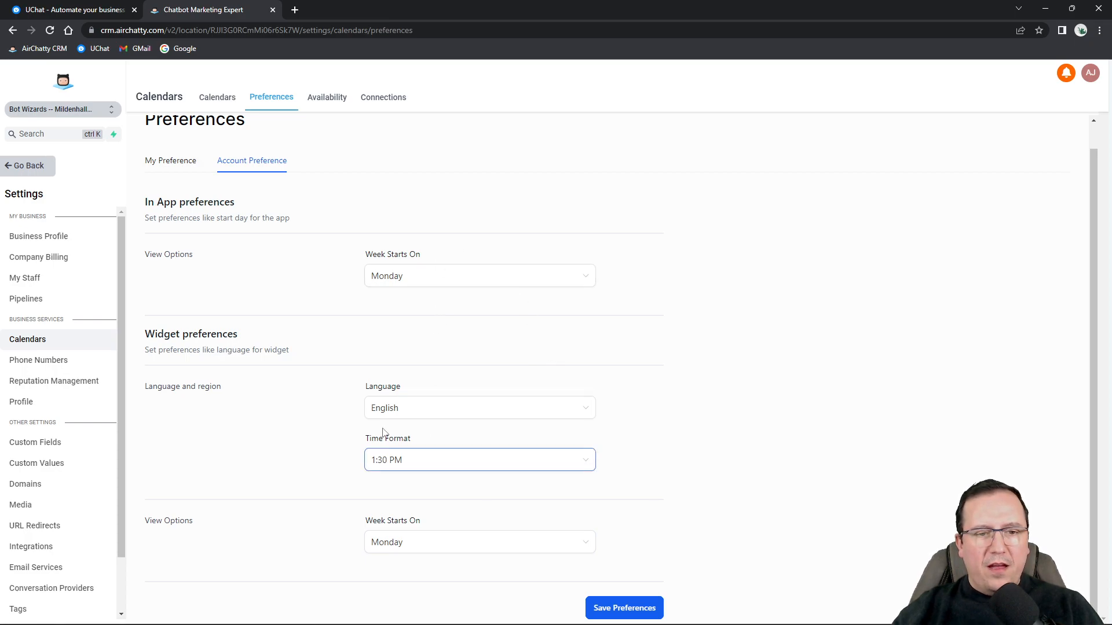
Keep English as the booking widget language, then go to Availability.
click(420, 413)
double_click(160, 335)
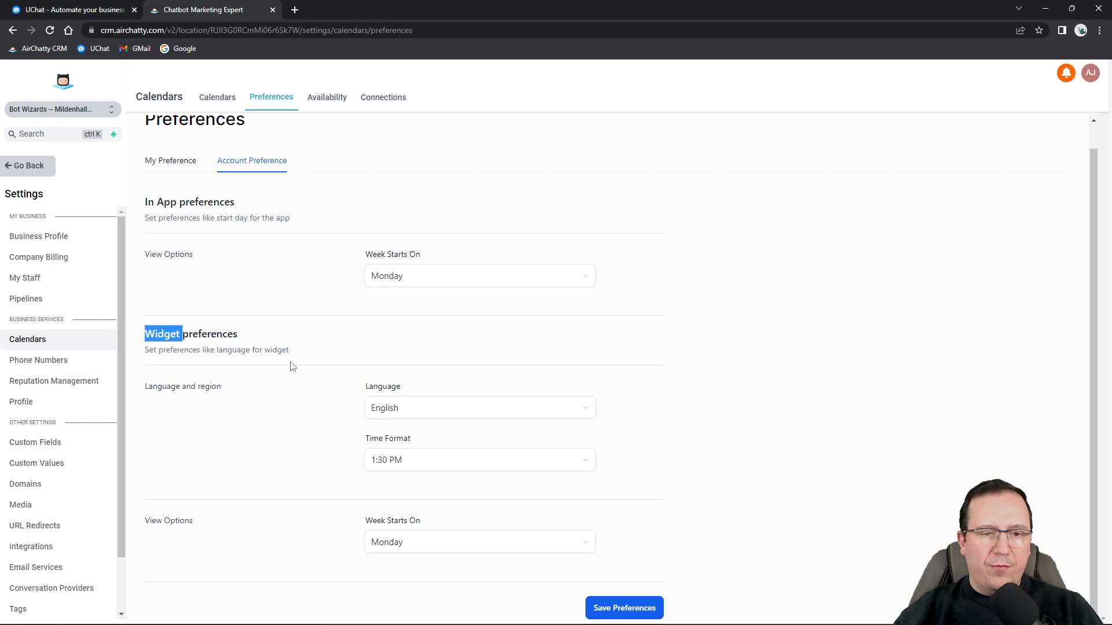
click(387, 410)
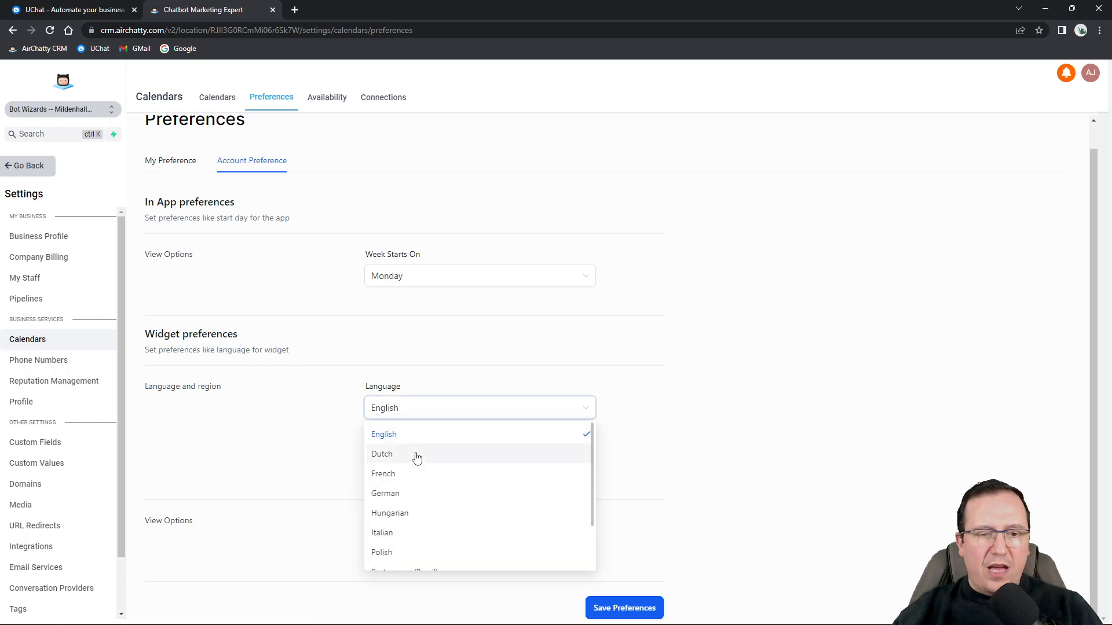
scroll(414, 509, down, 3)
scroll(431, 502, up, 3)
scroll(431, 504, down, 4)
scroll(428, 472, up, 3)
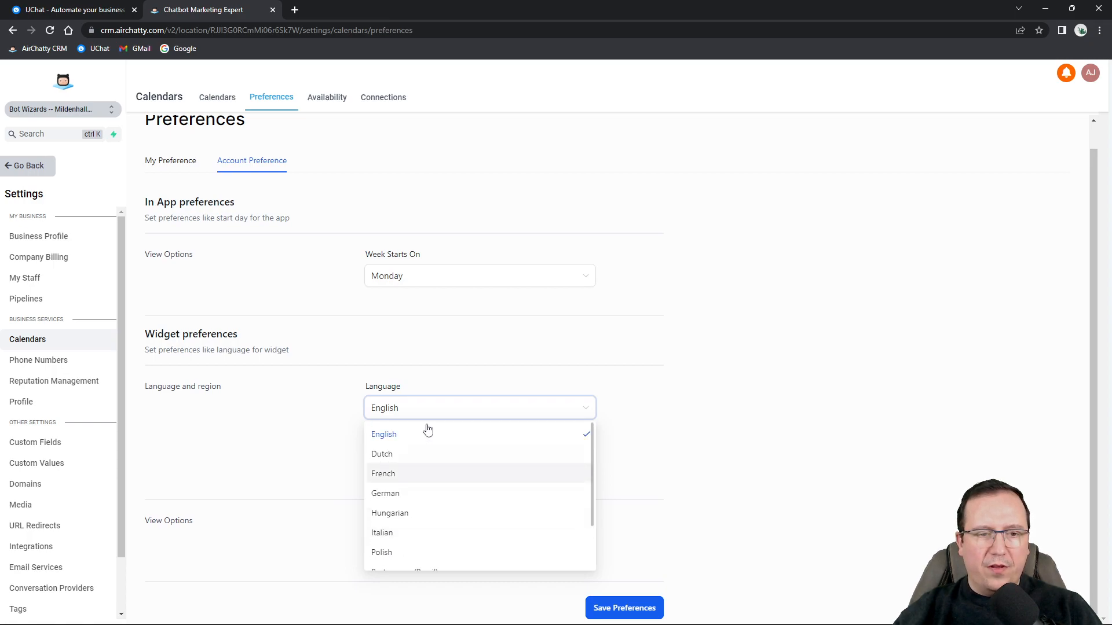
click(418, 348)
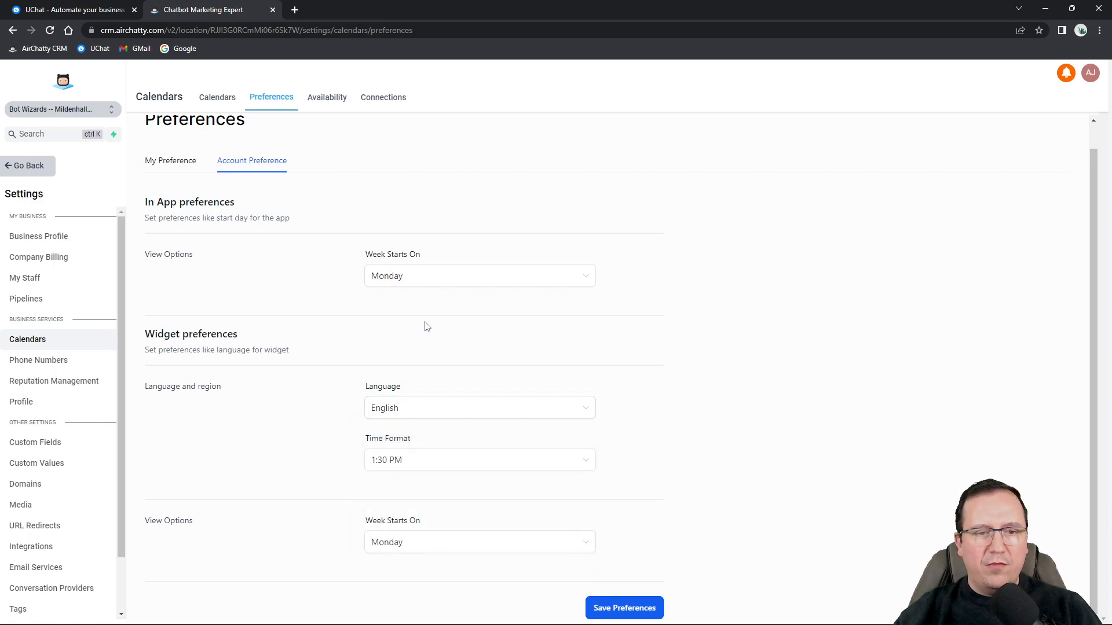
click(339, 100)
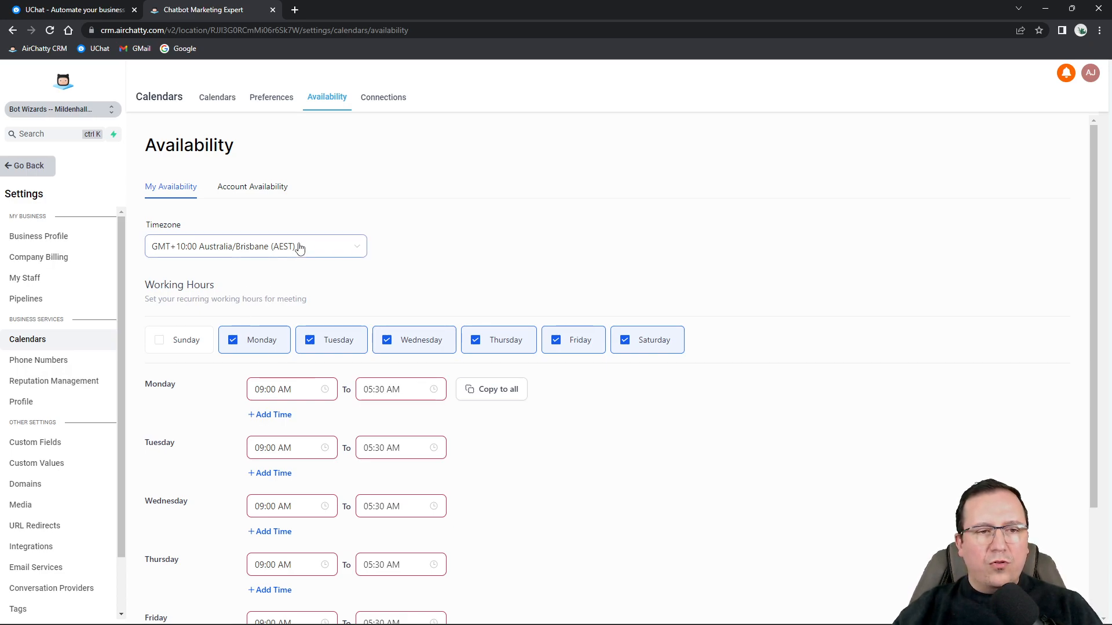
Browse the availability time zone list and select UTC.
click(225, 249)
scroll(255, 365, up, 5)
scroll(263, 368, up, 15)
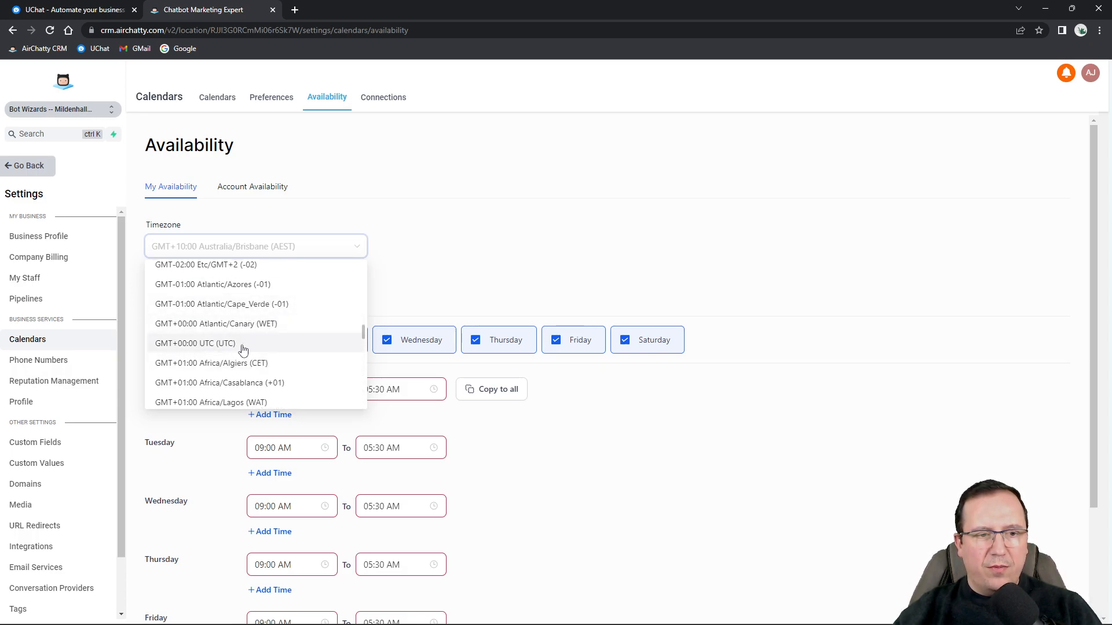
click(218, 347)
click(231, 247)
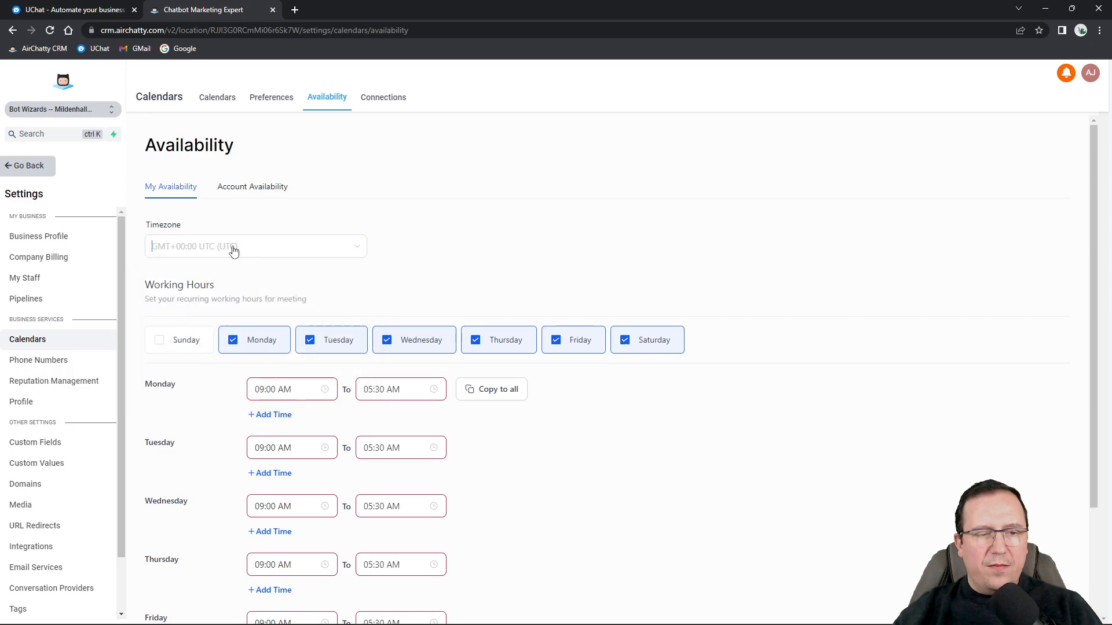
scroll(253, 364, down, 5)
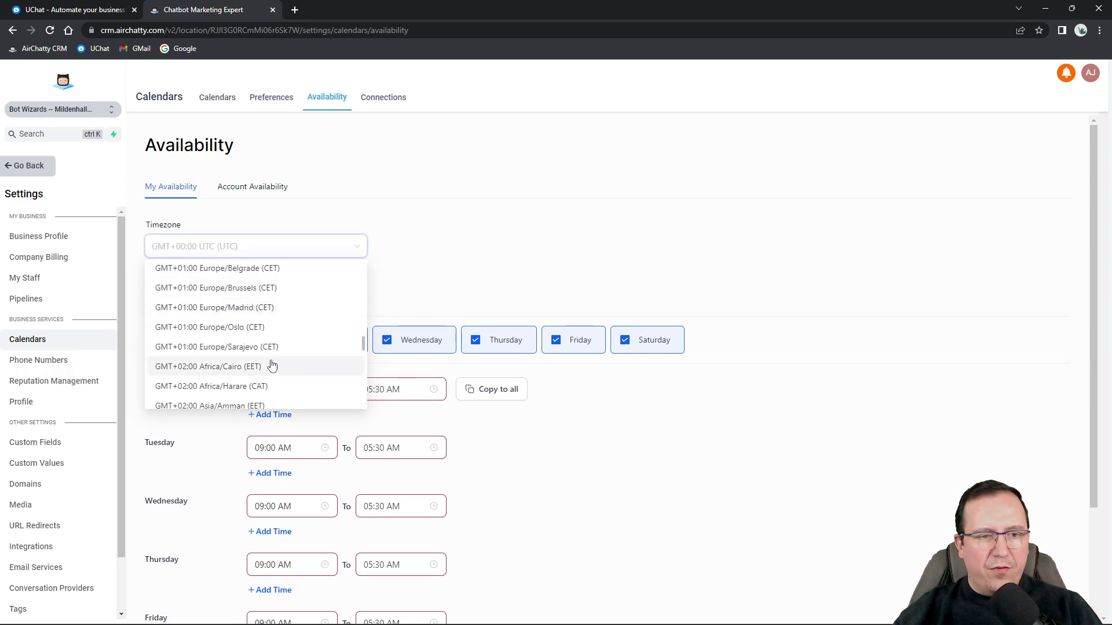
scroll(272, 362, up, 1)
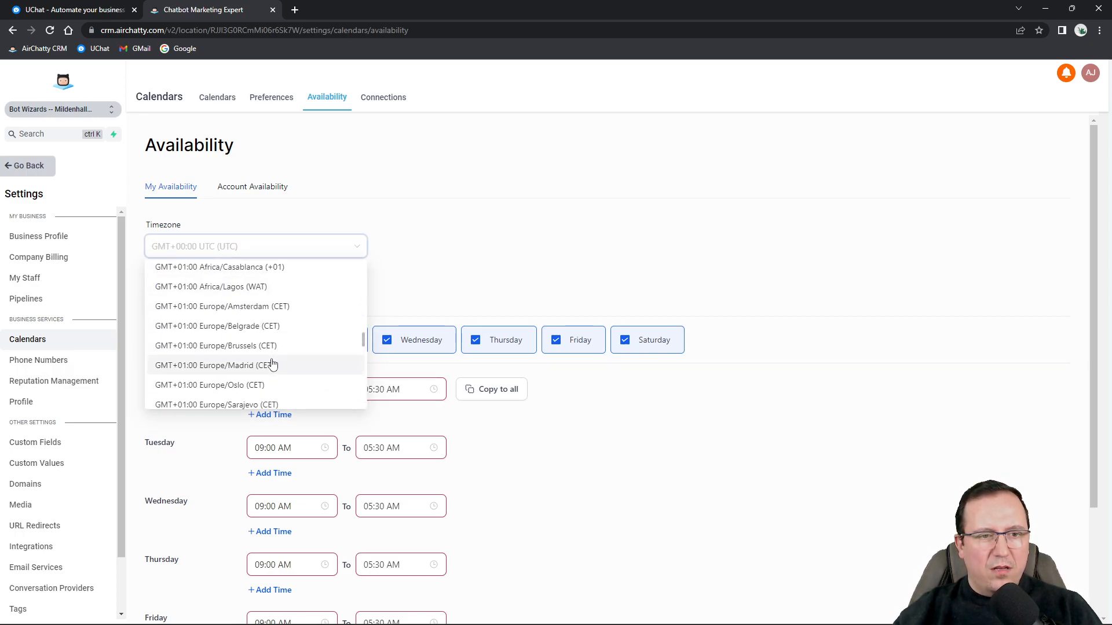
scroll(272, 364, up, 1)
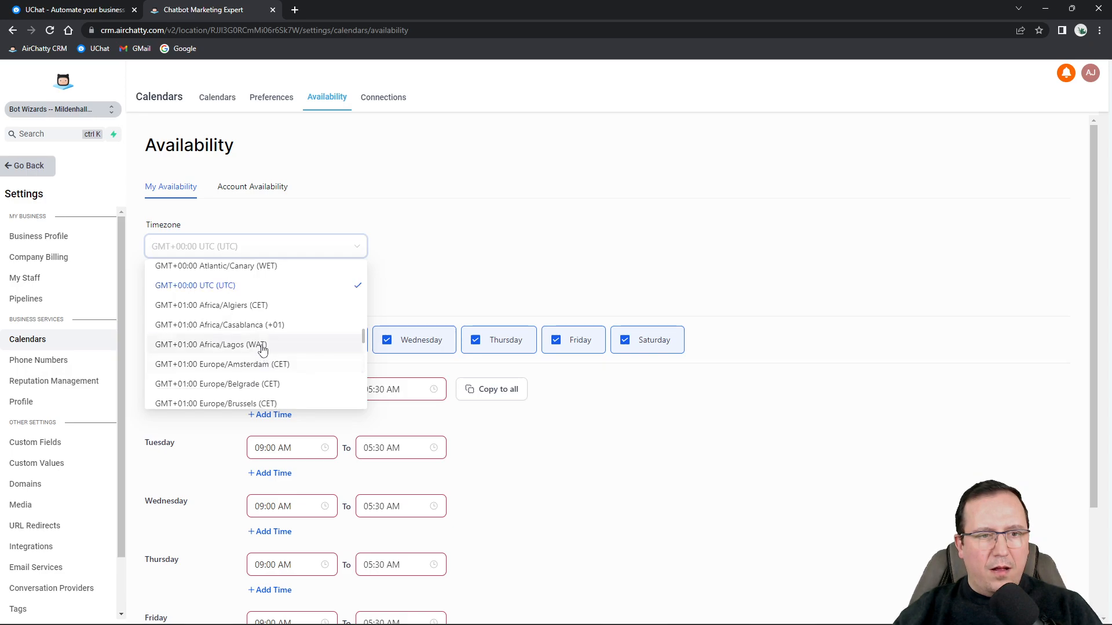
scroll(226, 326, up, 1)
scroll(226, 326, up, 1)
scroll(225, 324, down, 1)
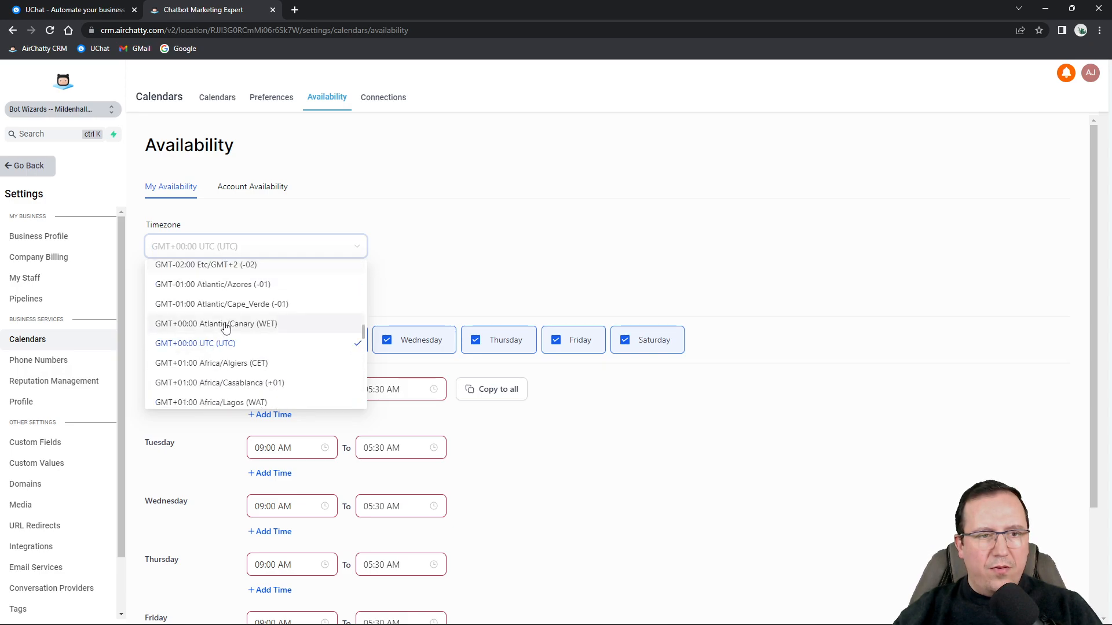
click(606, 229)
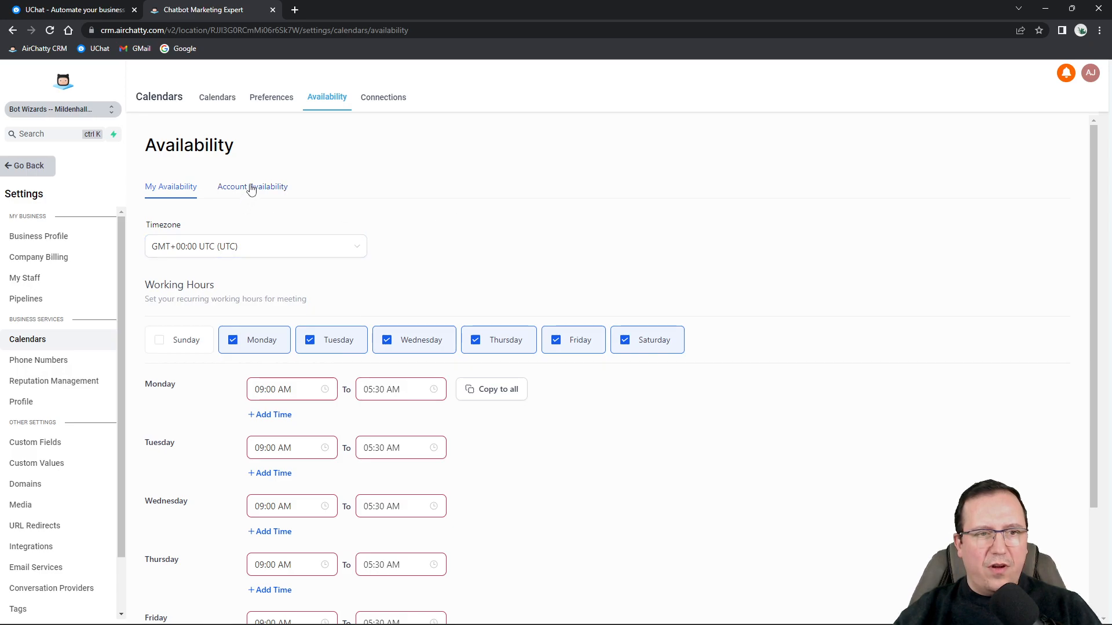
scroll(541, 409, down, 3)
scroll(583, 403, up, 3)
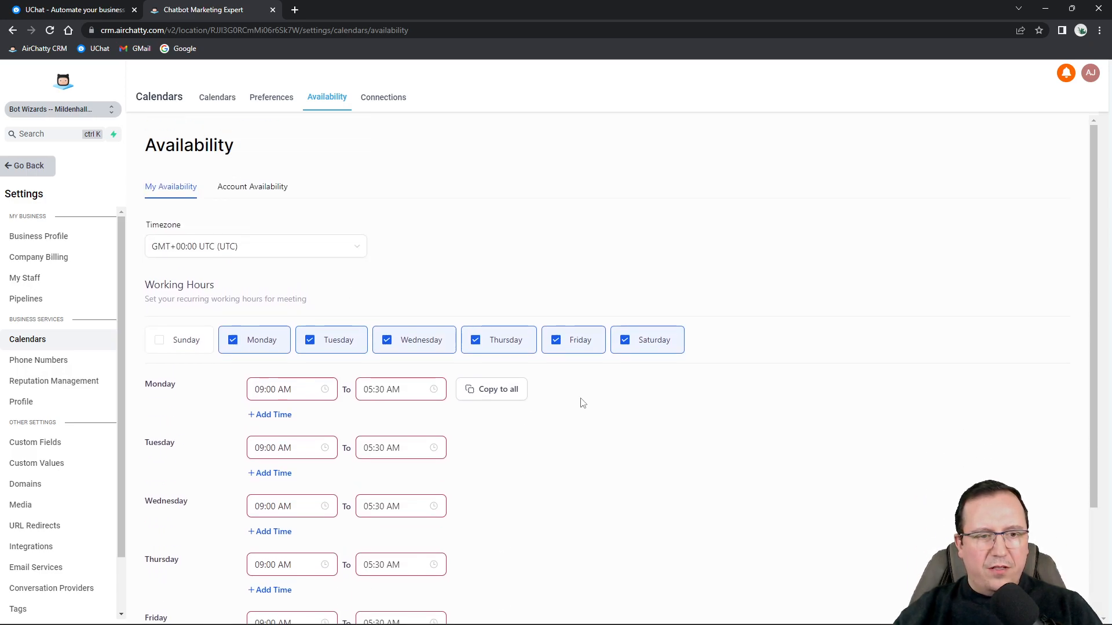
Check account-wide availability, then review the Monday start time in My Availability unchanged.
click(259, 194)
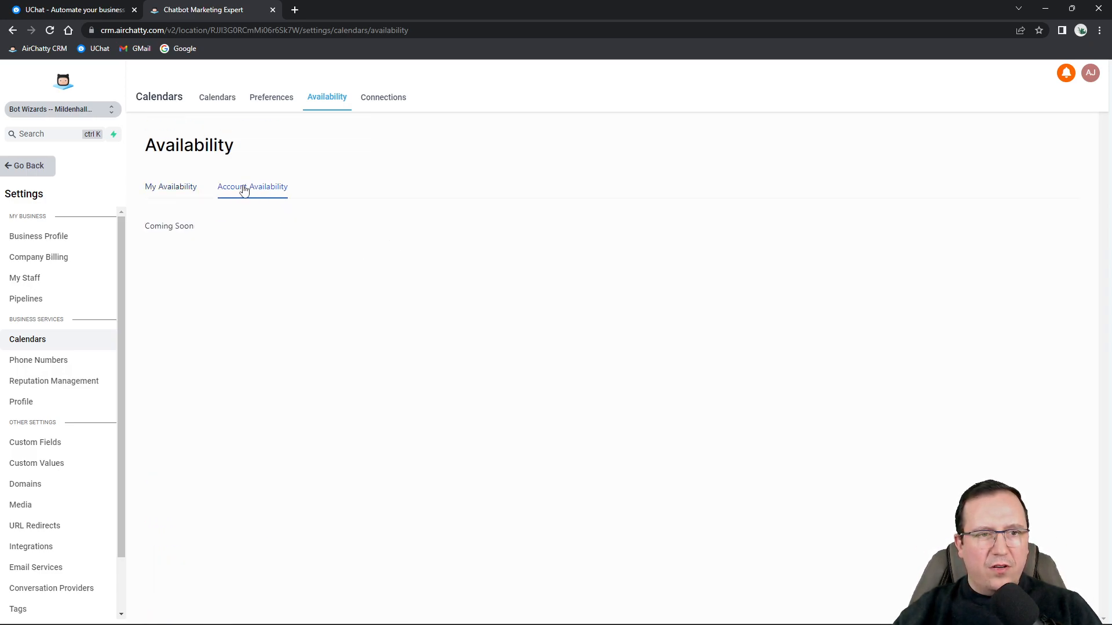
click(164, 191)
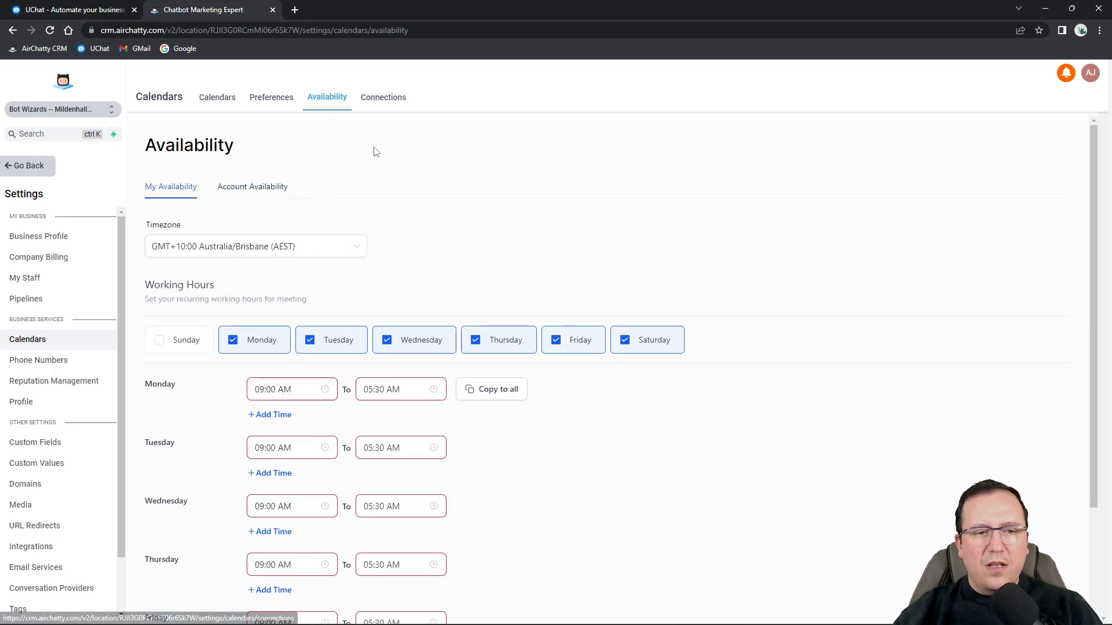
click(283, 390)
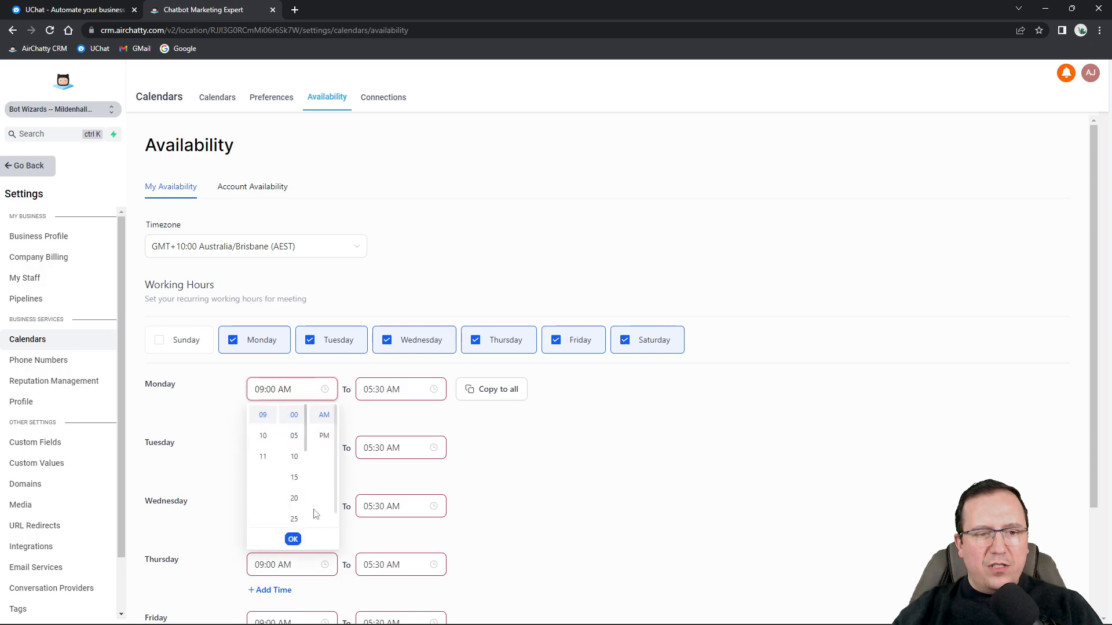
click(540, 457)
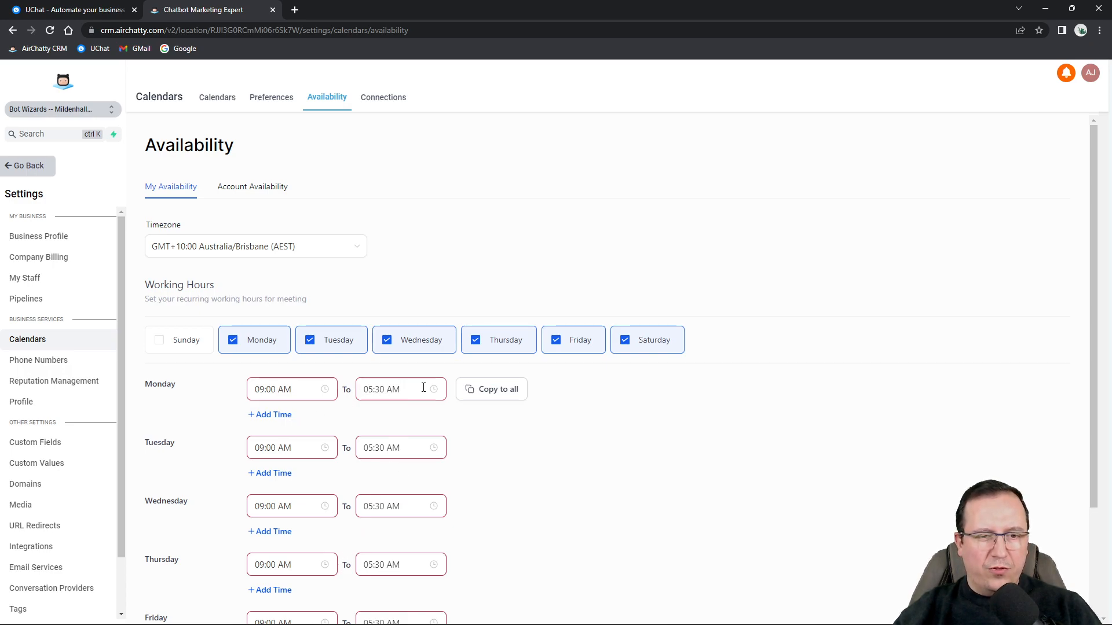
Review My and Account Connections (Google, Outlook, Zoom), then return to the calendars list.
click(392, 105)
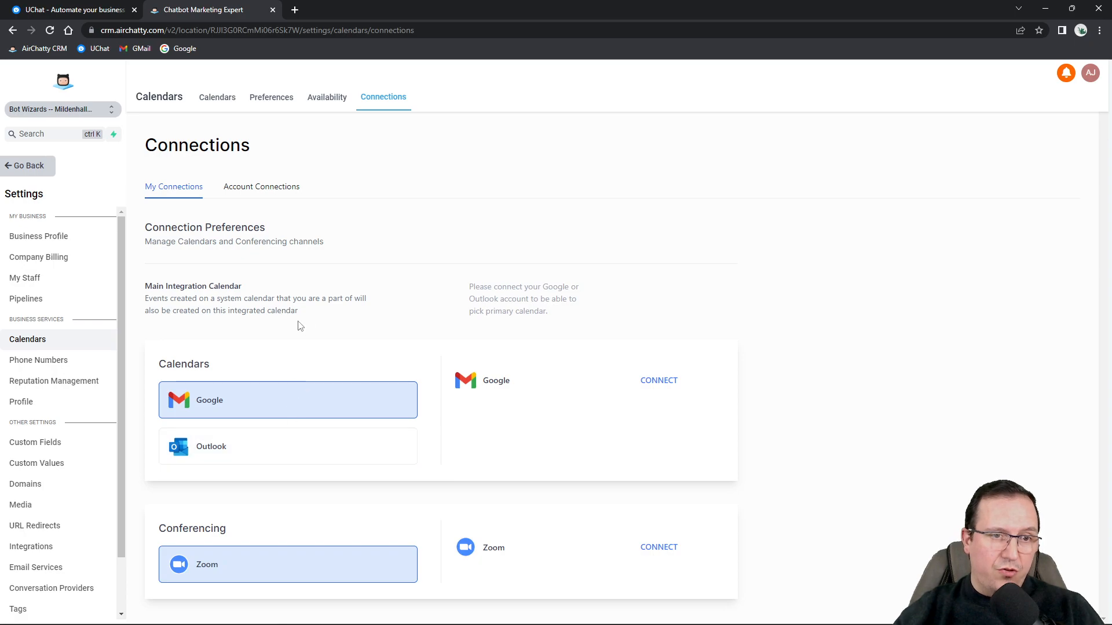
click(261, 187)
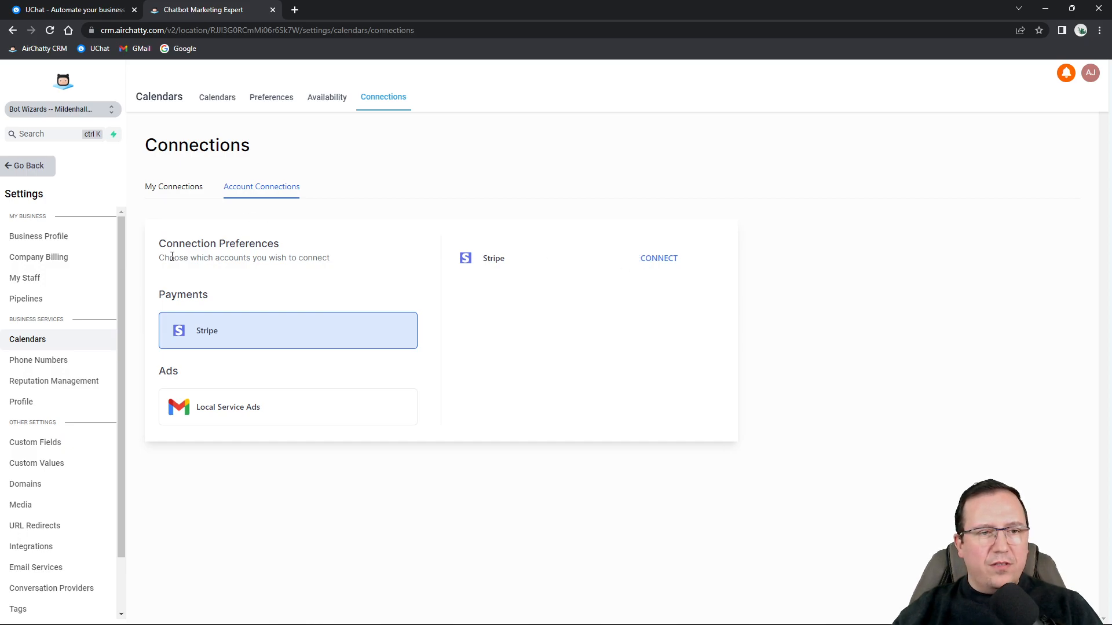
click(169, 191)
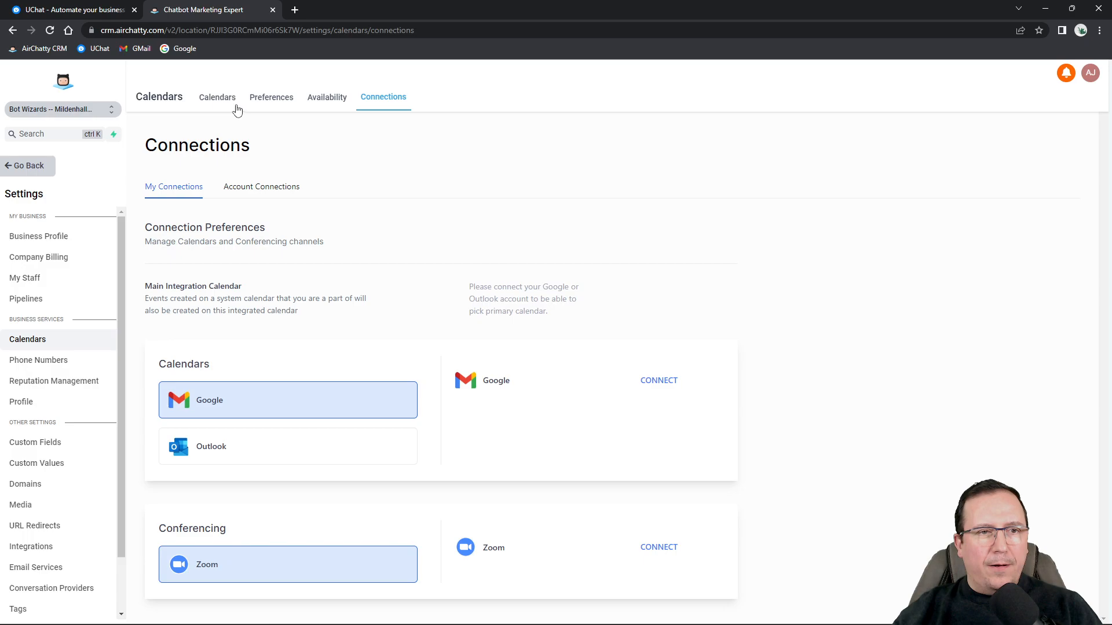
click(215, 100)
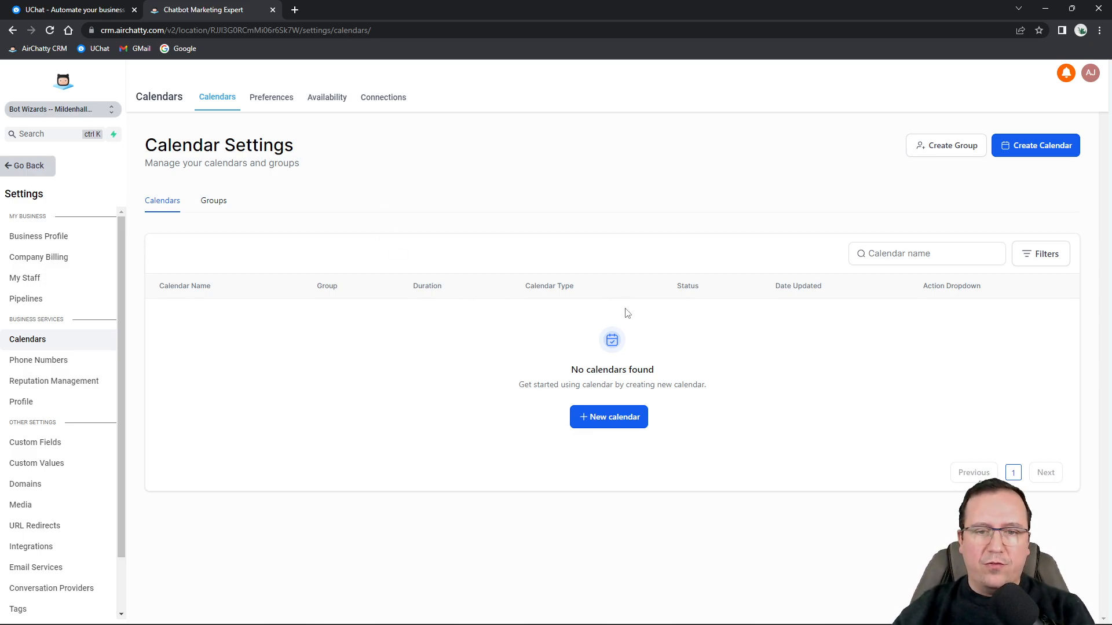
Start a new calendar to see the Round Robin, Unassigned and Collective Booking types.
click(610, 421)
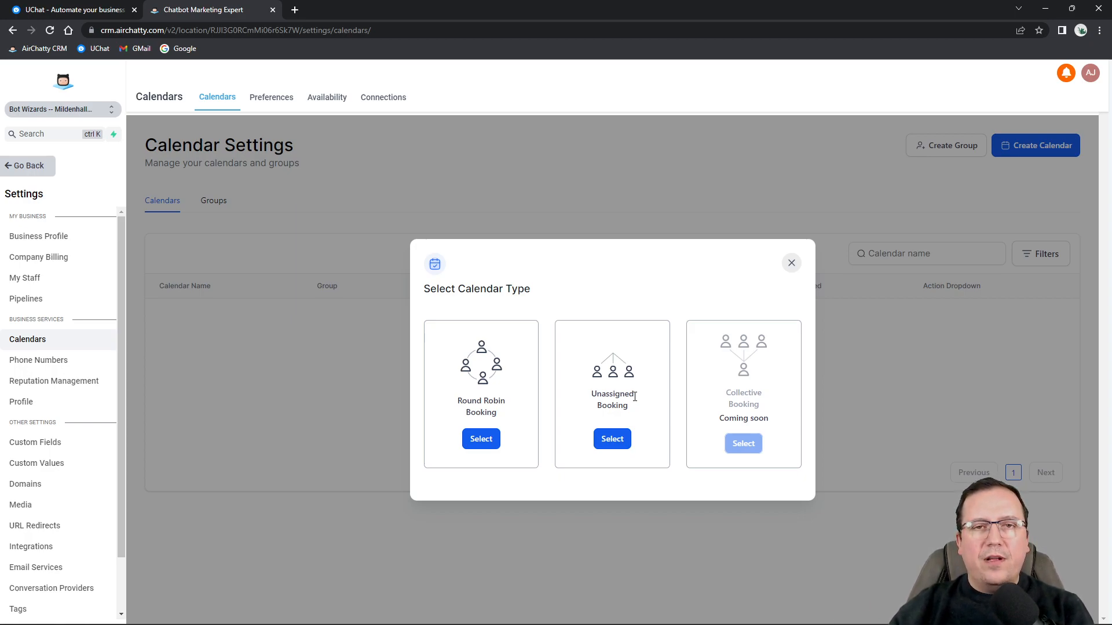
Choose Round Robin Booking and assign two team members to the calendar.
click(482, 441)
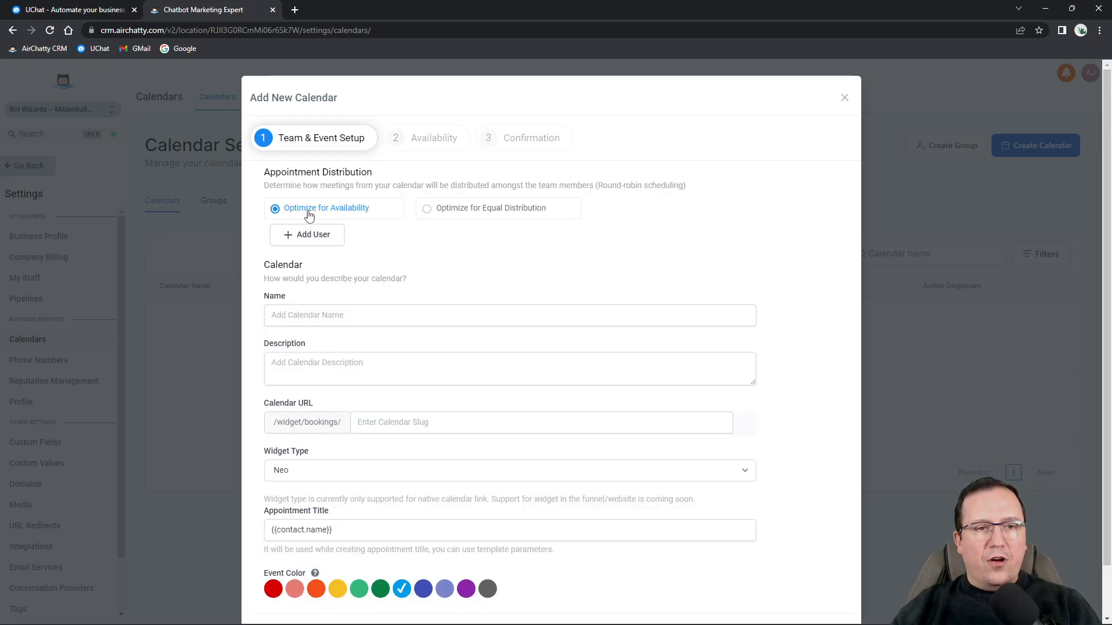
drag(271, 172, 345, 172)
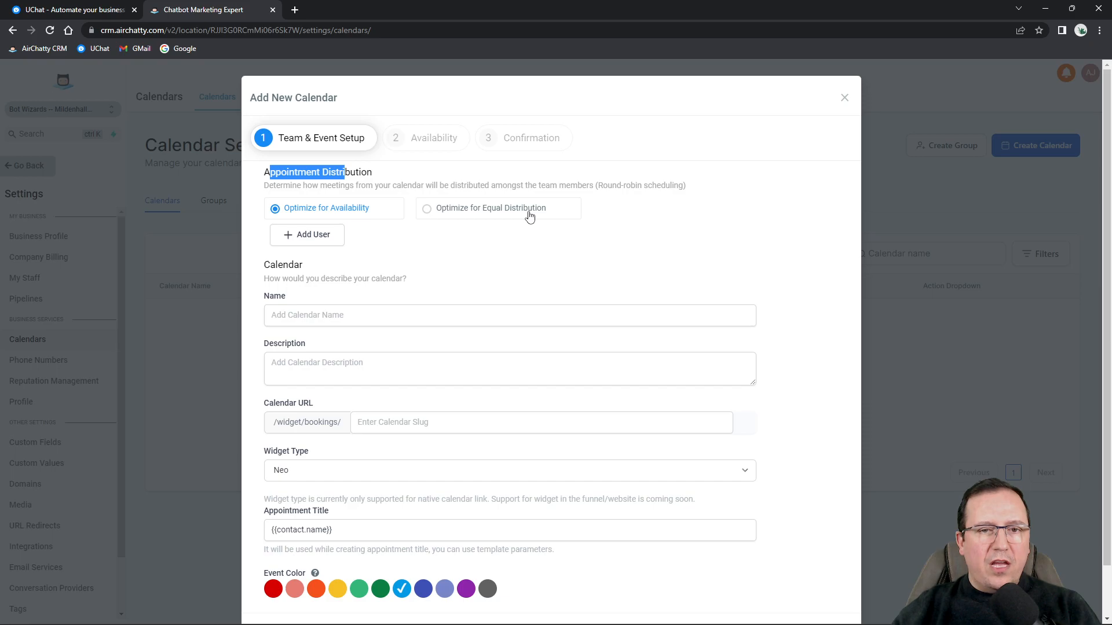
click(317, 240)
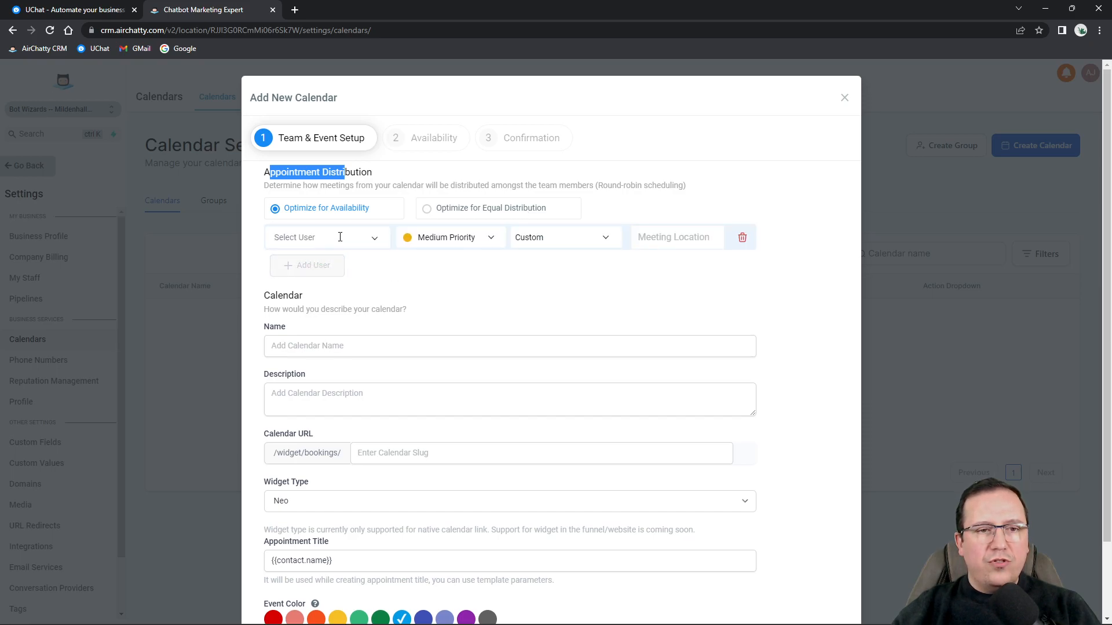
click(319, 237)
click(290, 255)
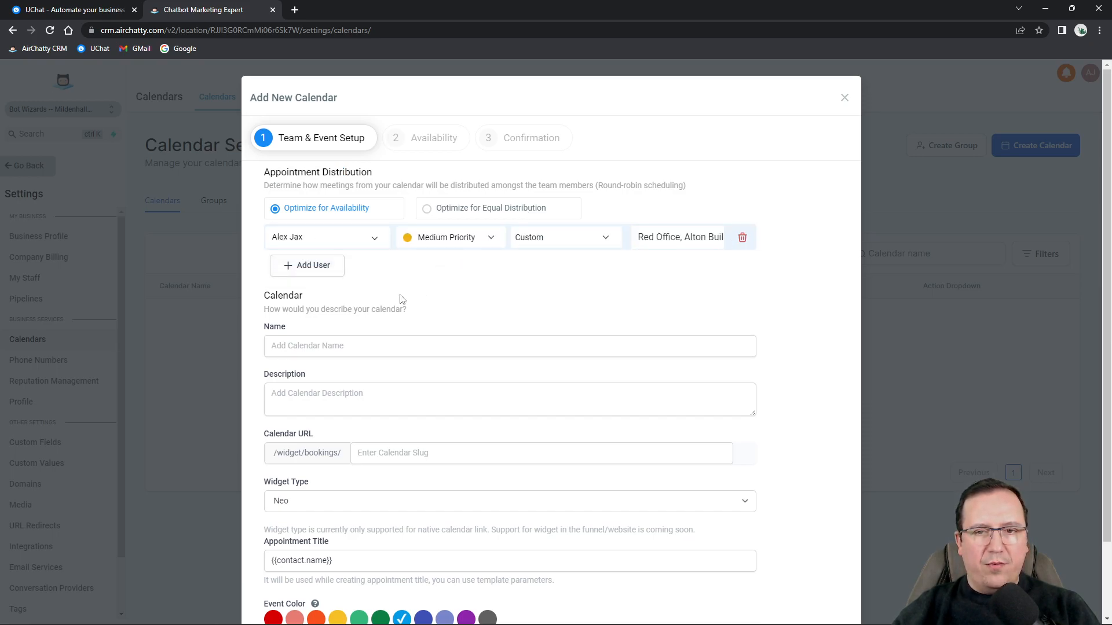
click(318, 266)
click(317, 272)
click(320, 288)
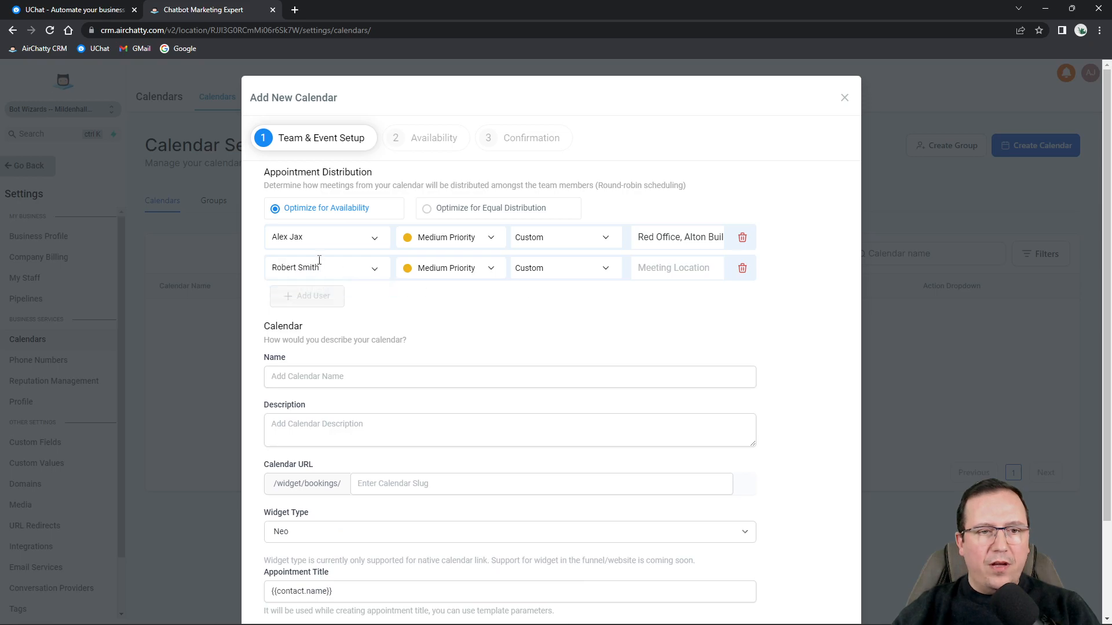
Give the first member High and the second Low priority, keeping Custom meeting type.
click(463, 237)
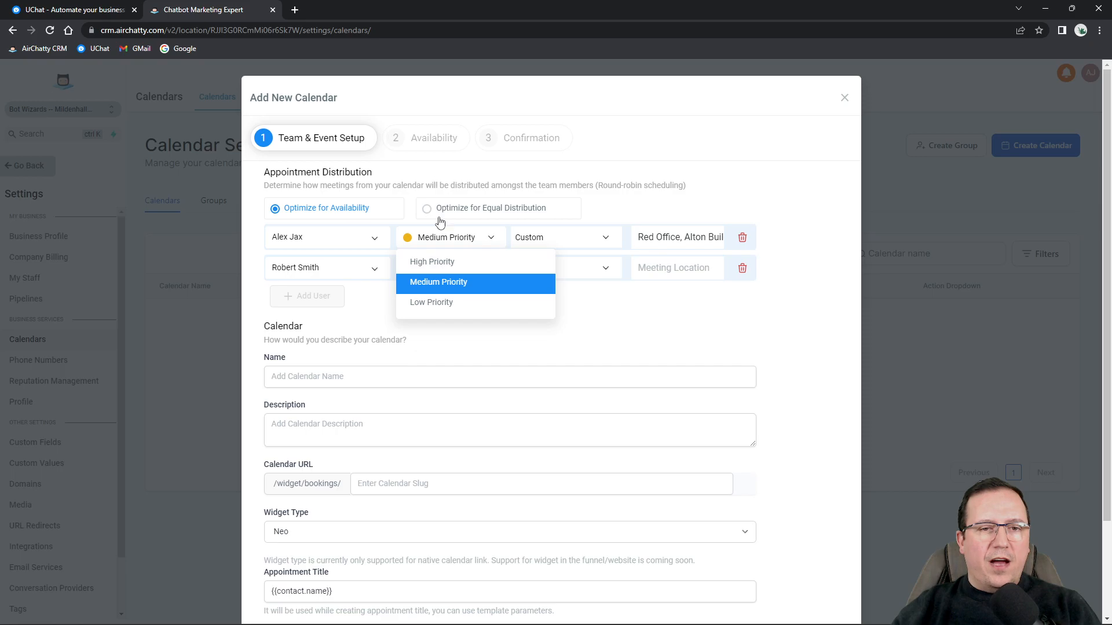
click(431, 264)
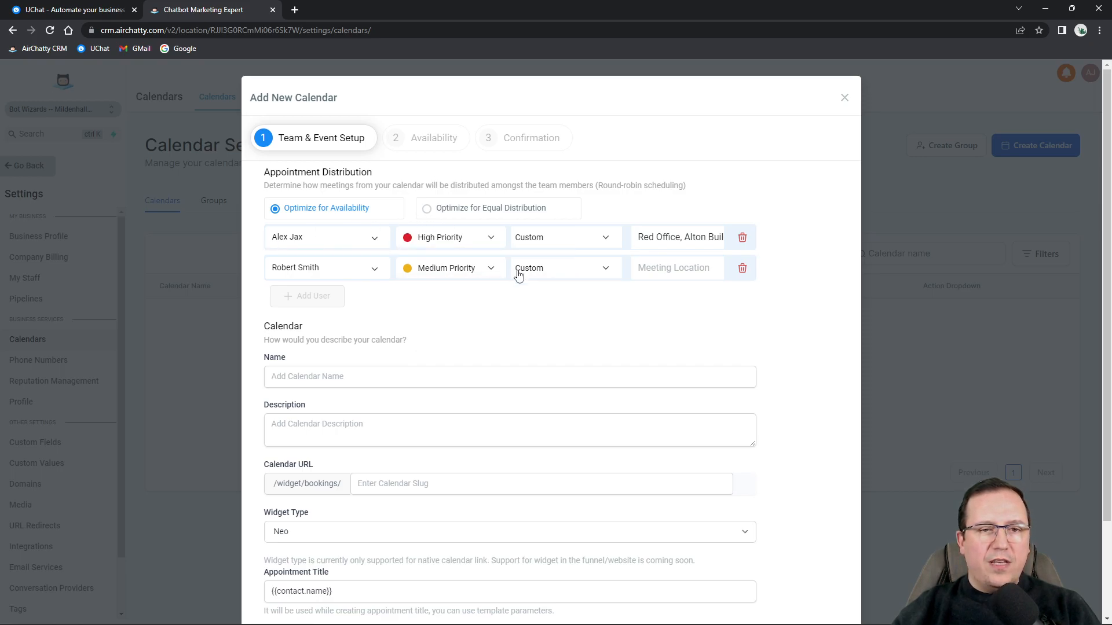
click(441, 270)
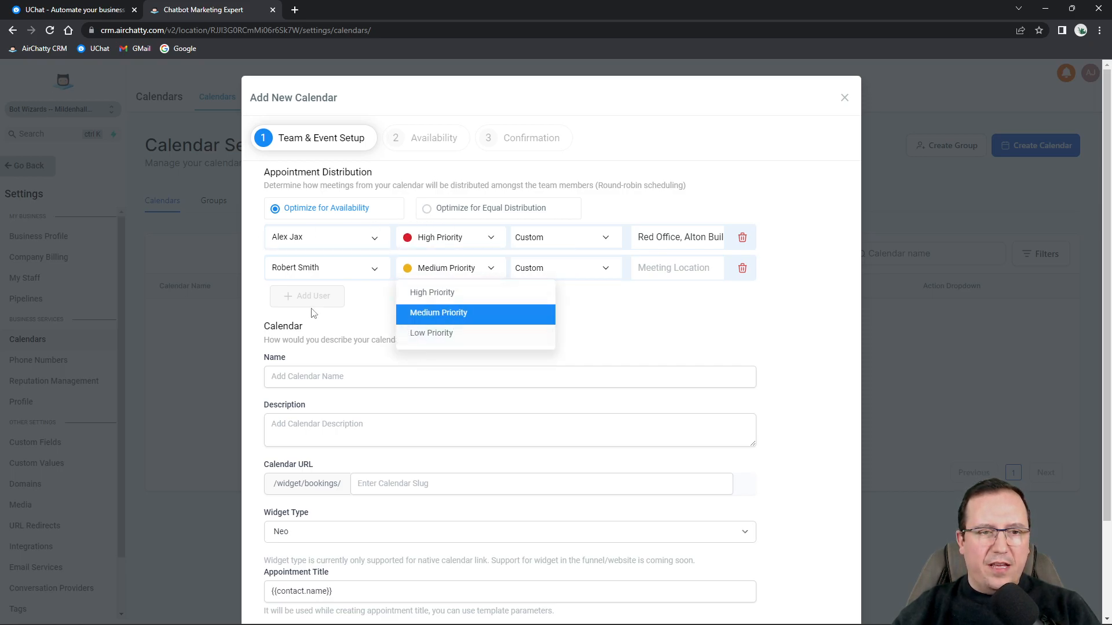
click(413, 341)
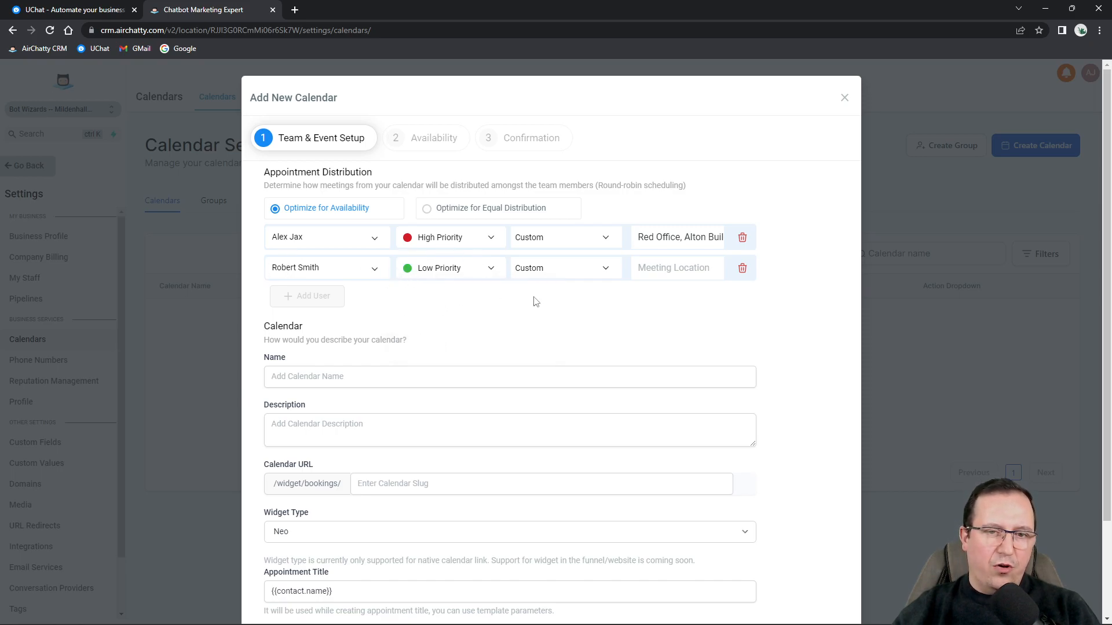
click(566, 236)
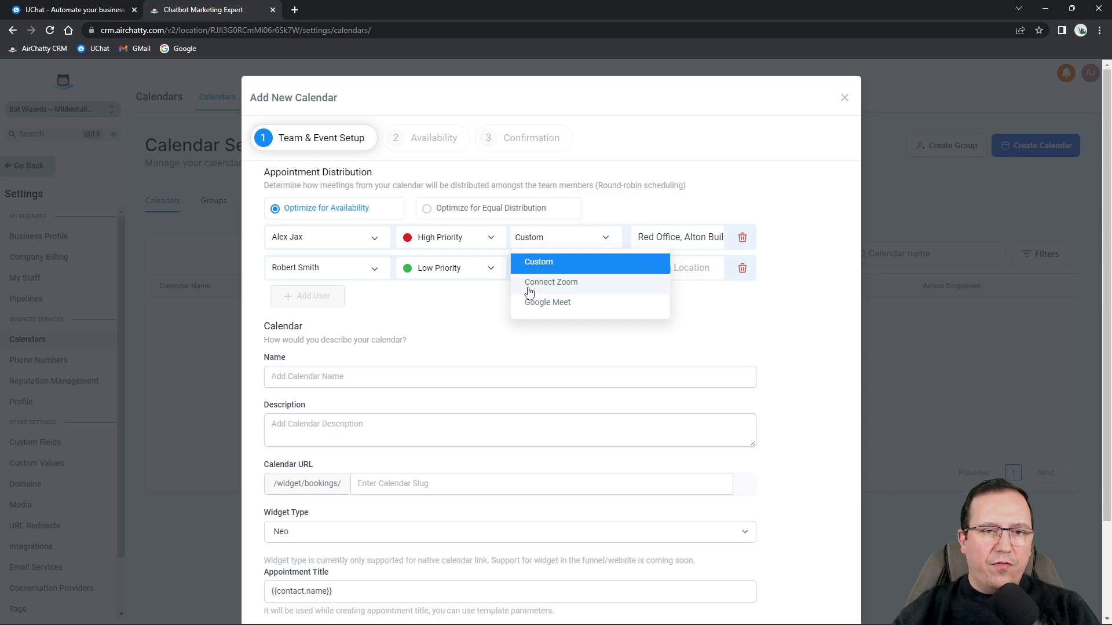
click(480, 310)
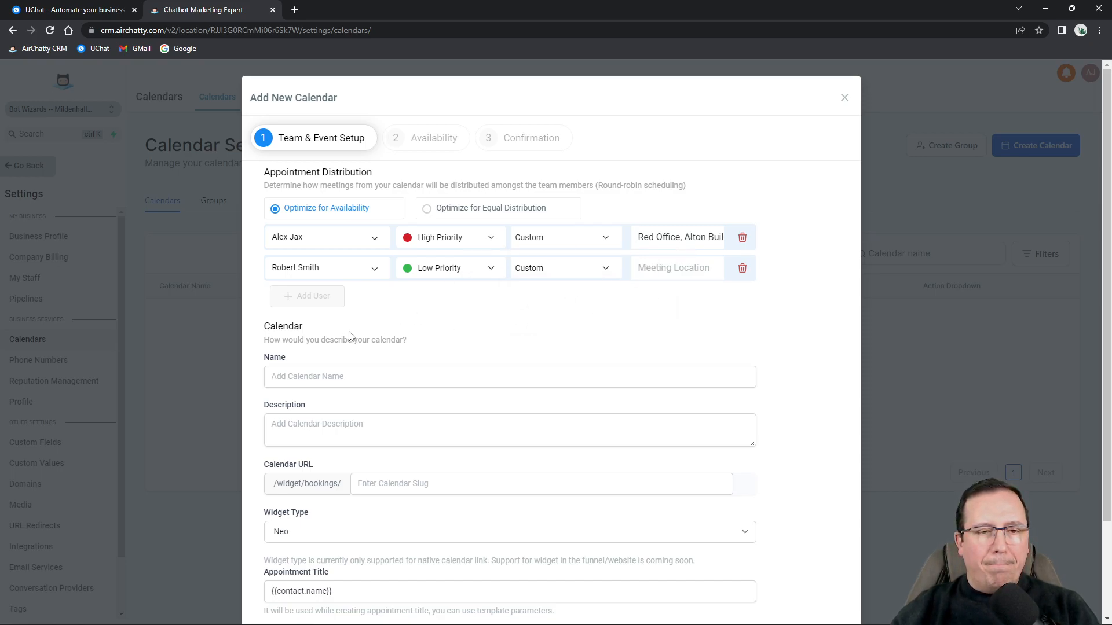
Name the calendar 'Discovery Call' and describe it as 'A short discovery call to learn more about the client and the busines'.
click(325, 384)
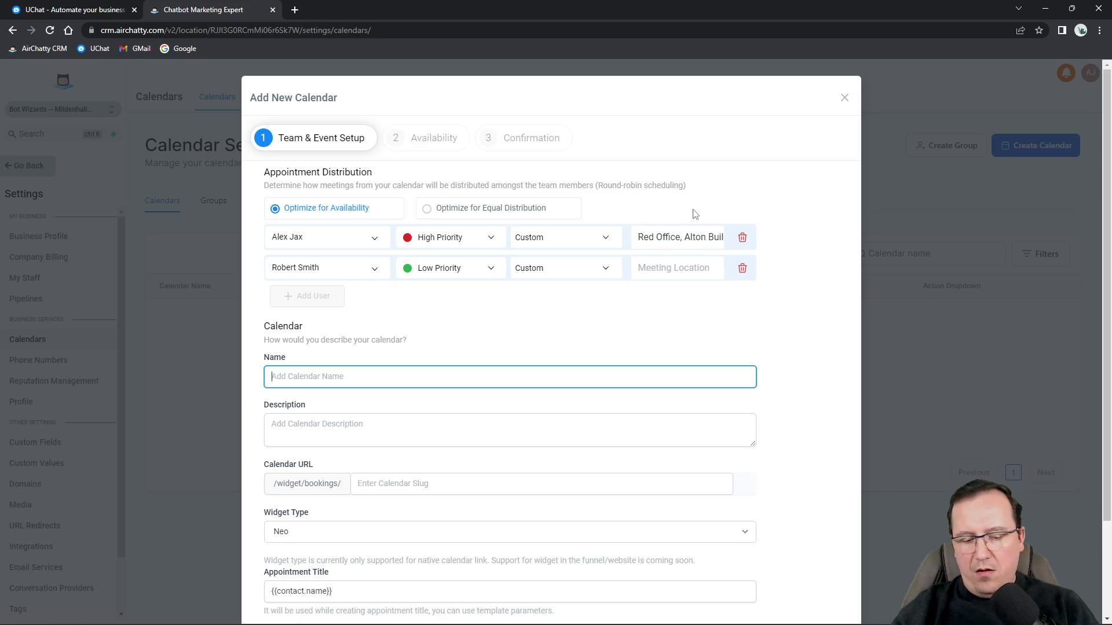
text(Disco)
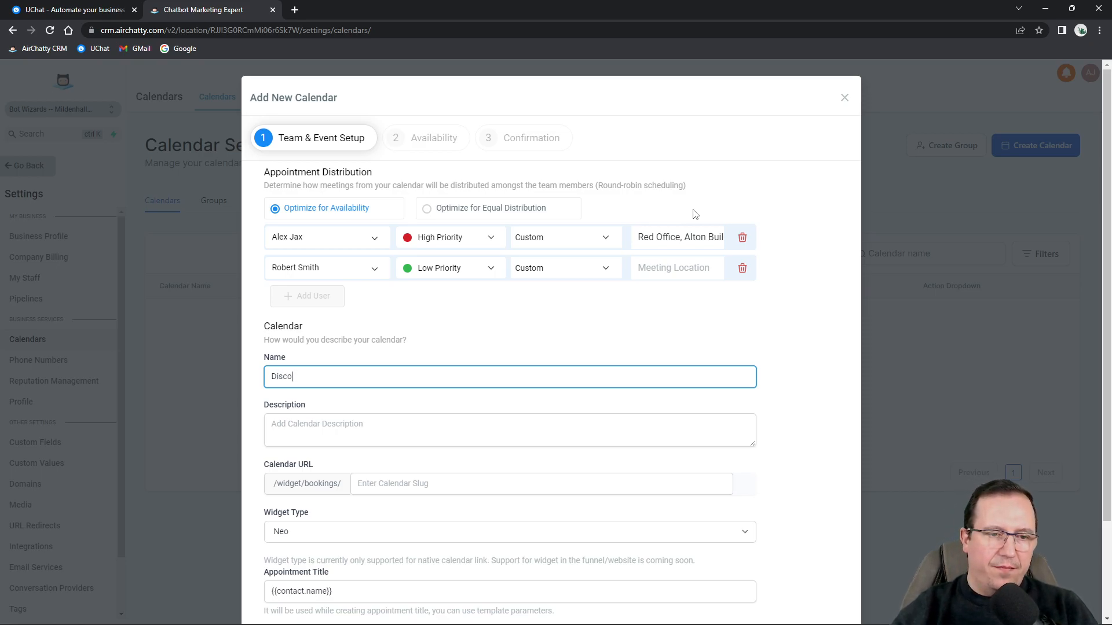
text(very Call)
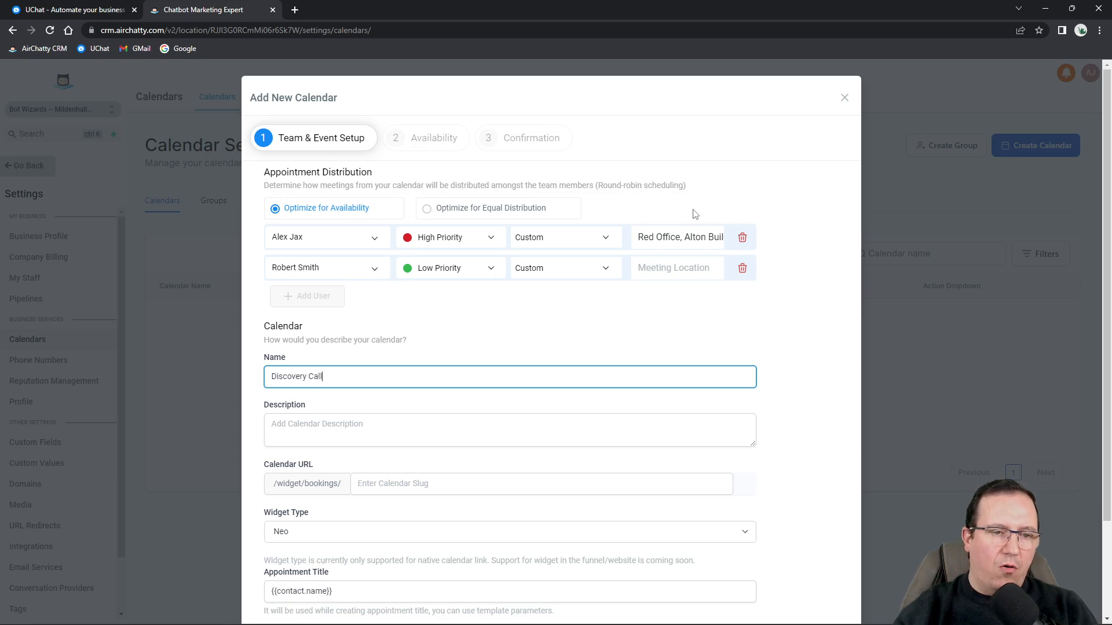
click(323, 424)
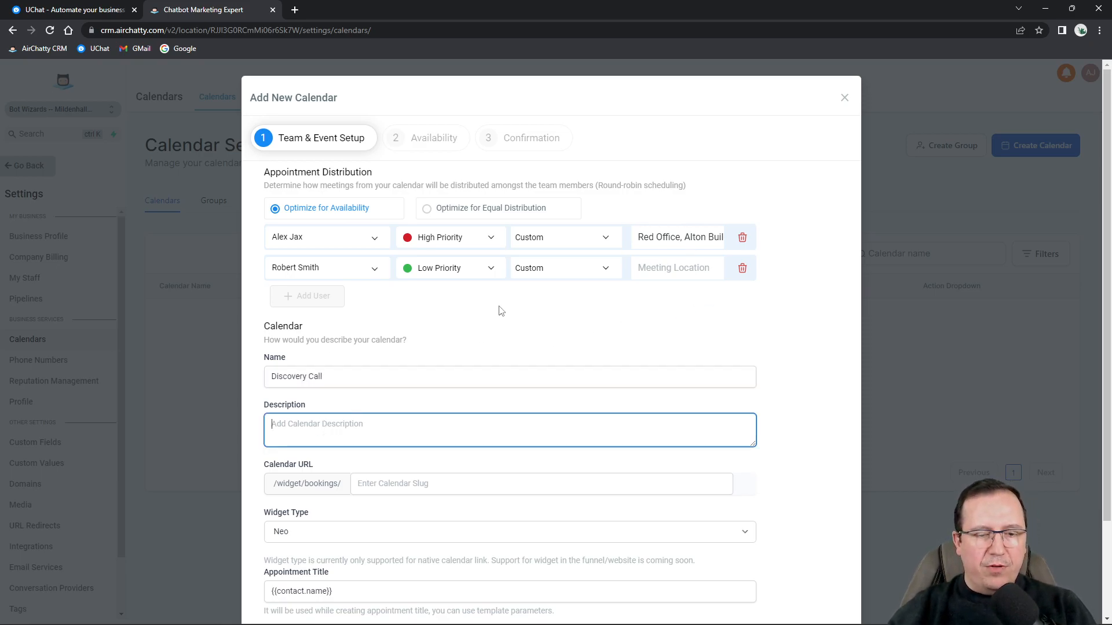
text(A short discovery ca)
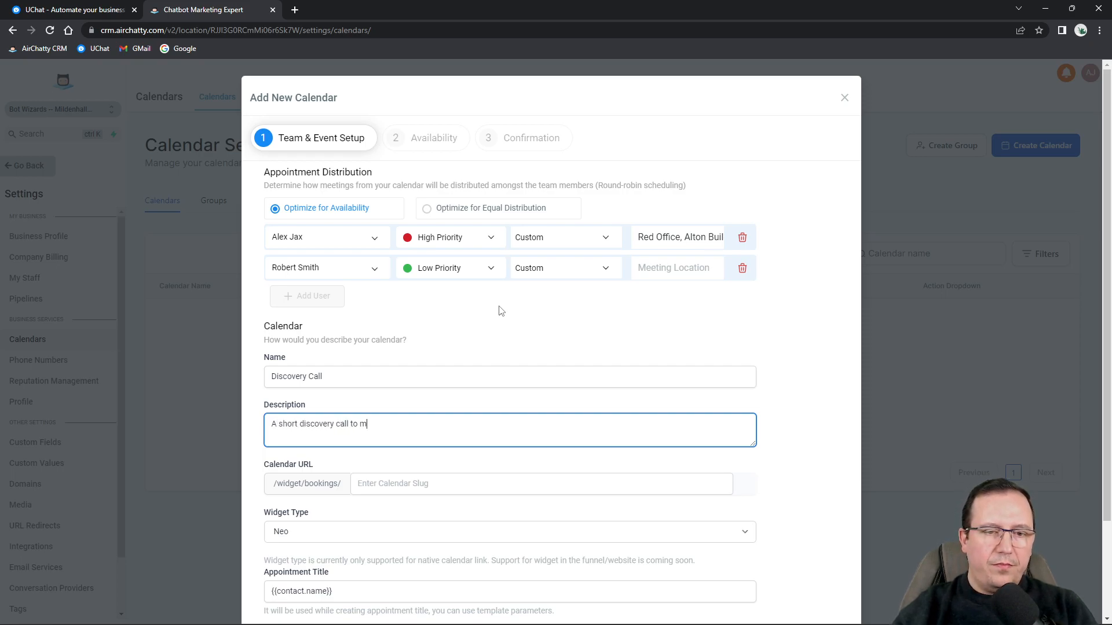
text(ll to learn more abou)
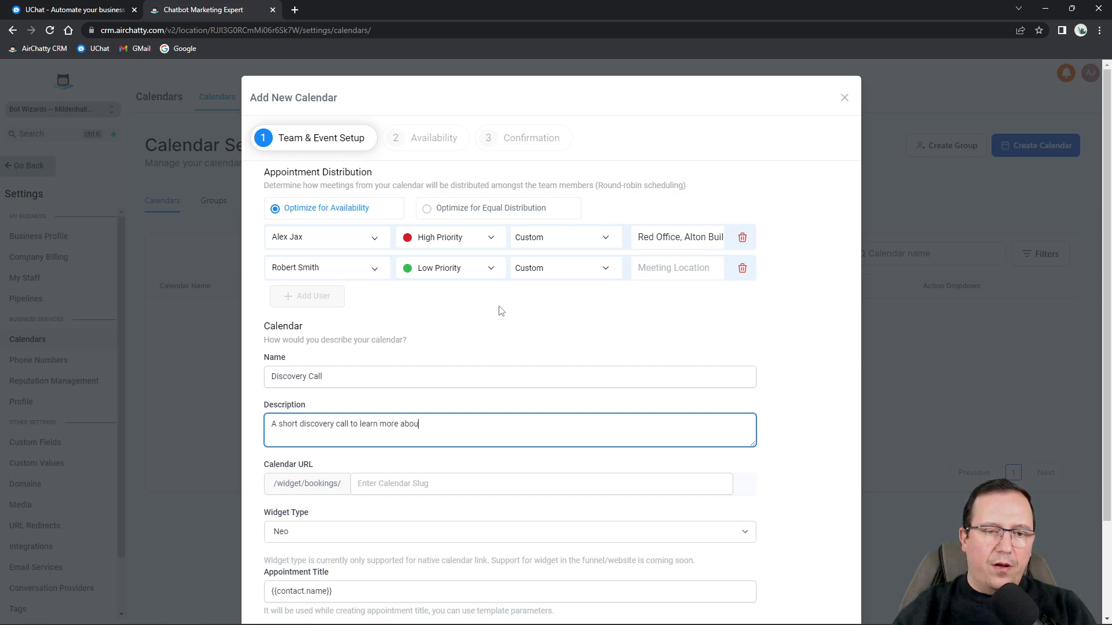
text(t the client and the business.)
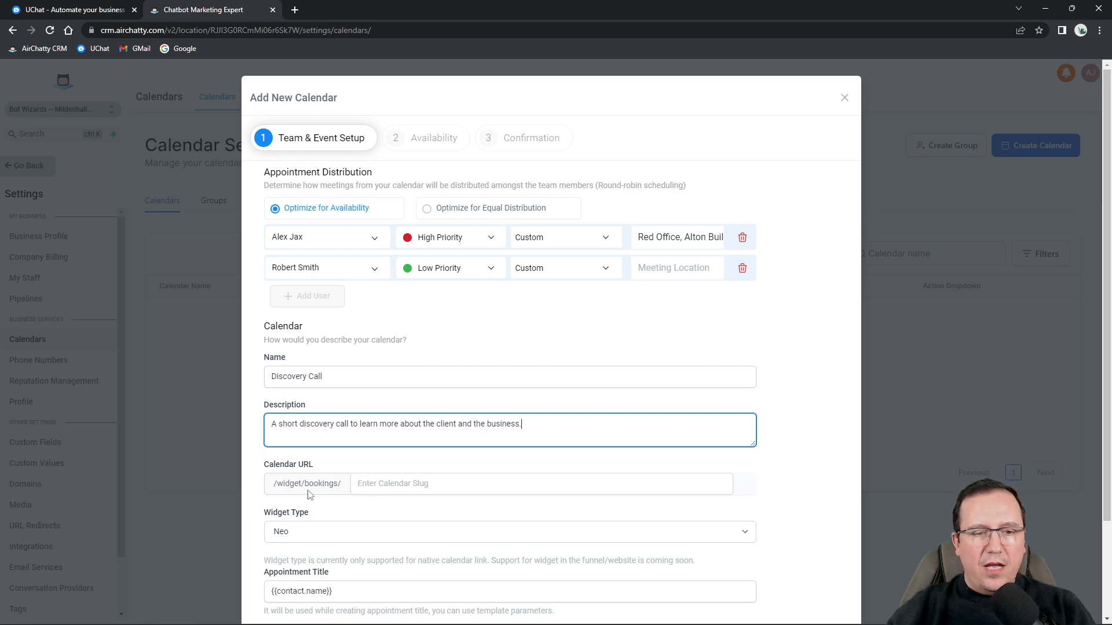
click(424, 486)
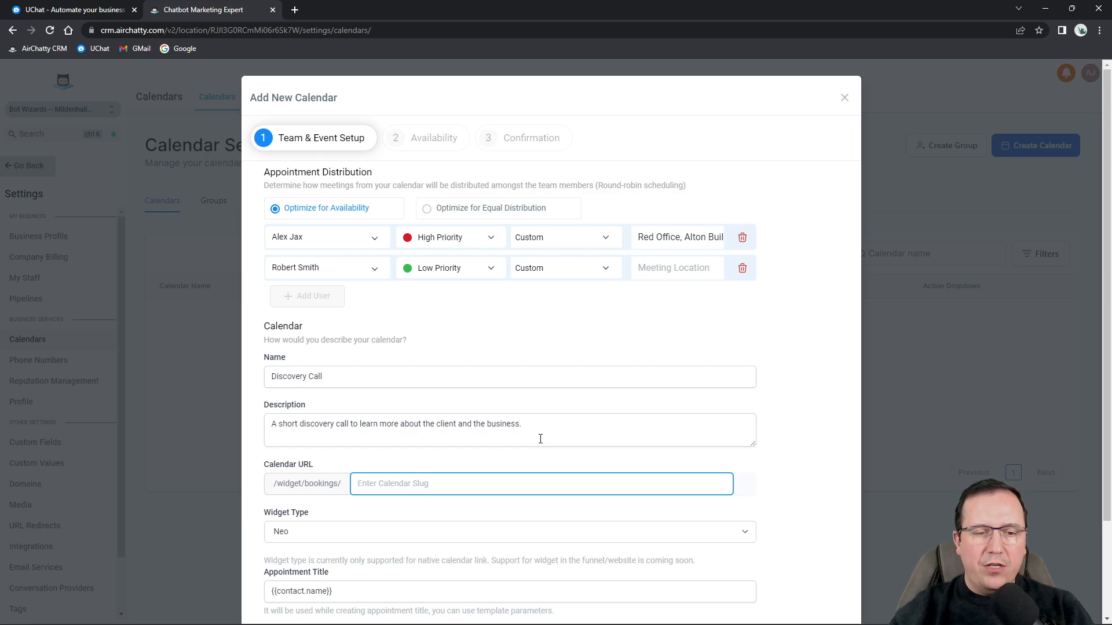
Fix the booking URL slug to 'discovery-30min' so it validates, then check the Neo widget type.
text(discovery)
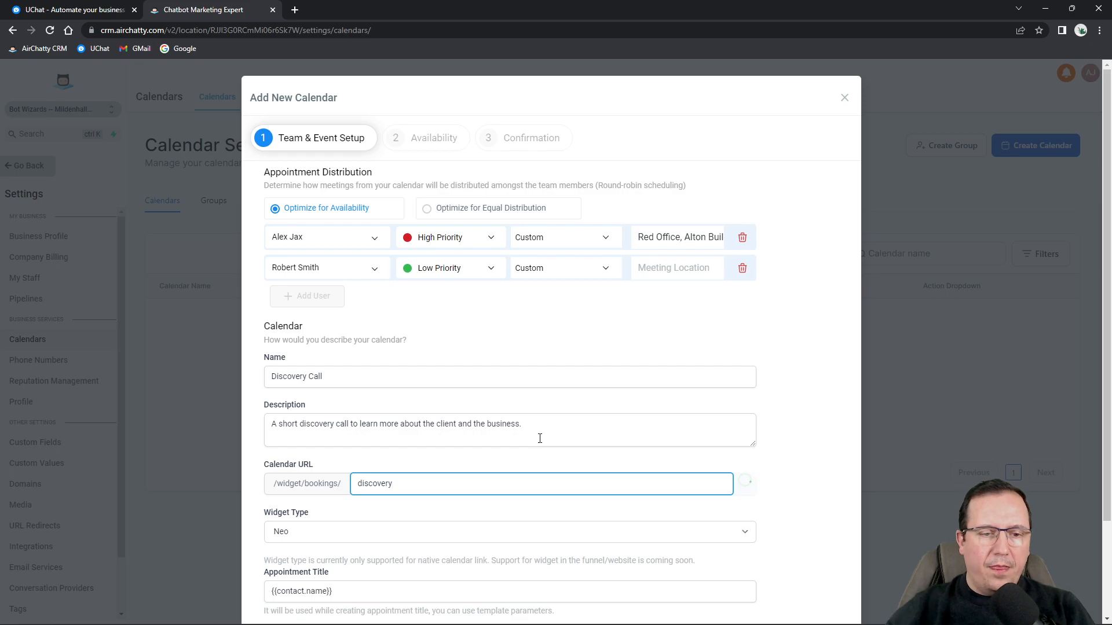
scroll(536, 440, down, 3)
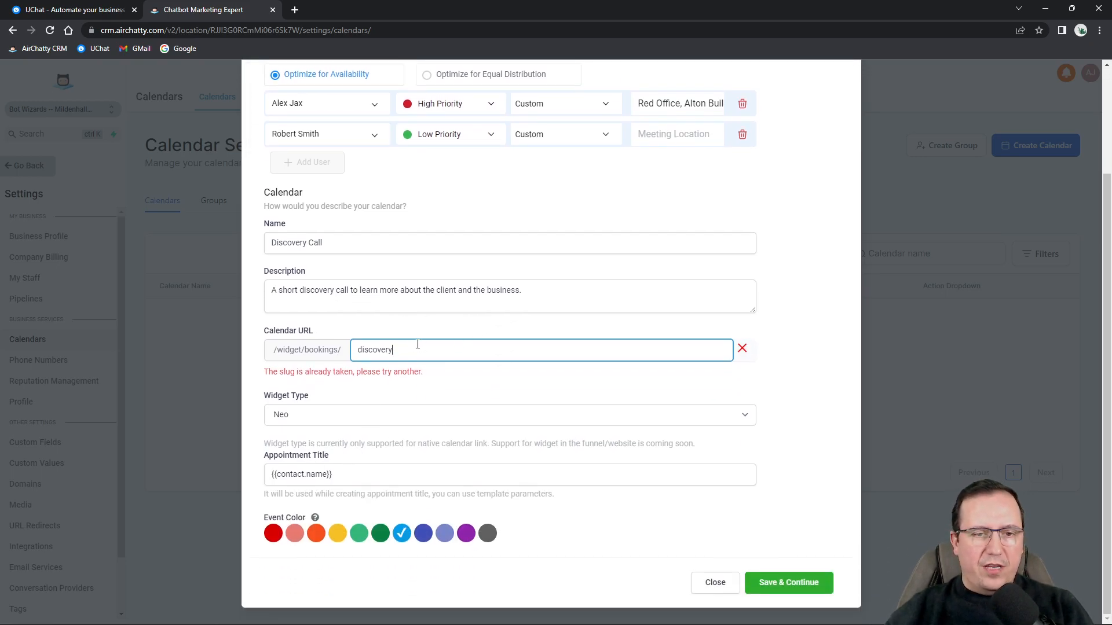
text(30min)
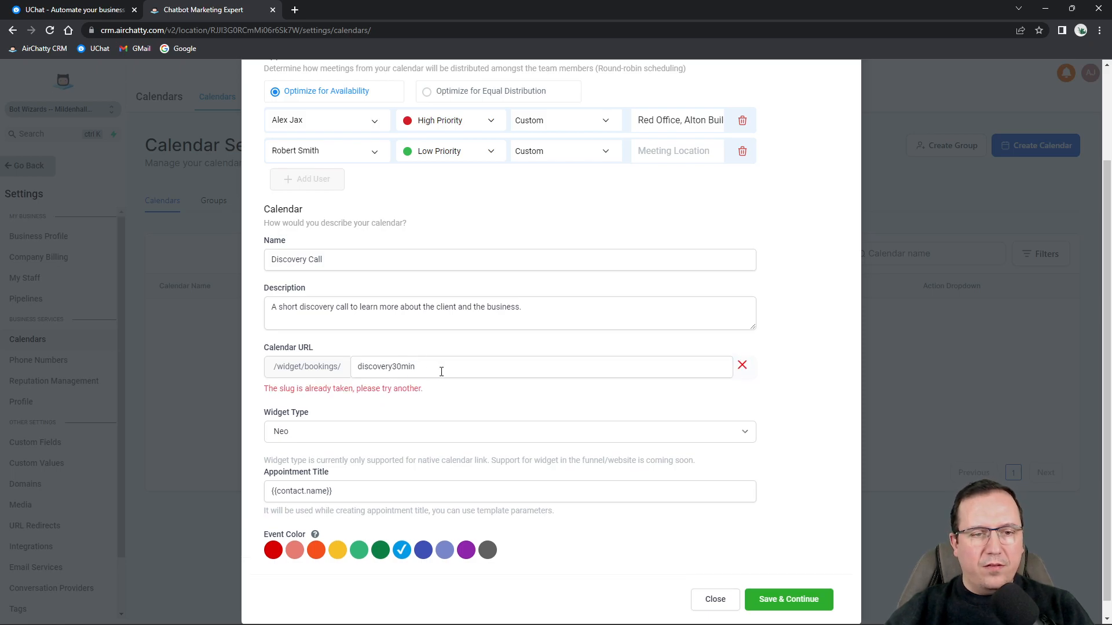
click(442, 372)
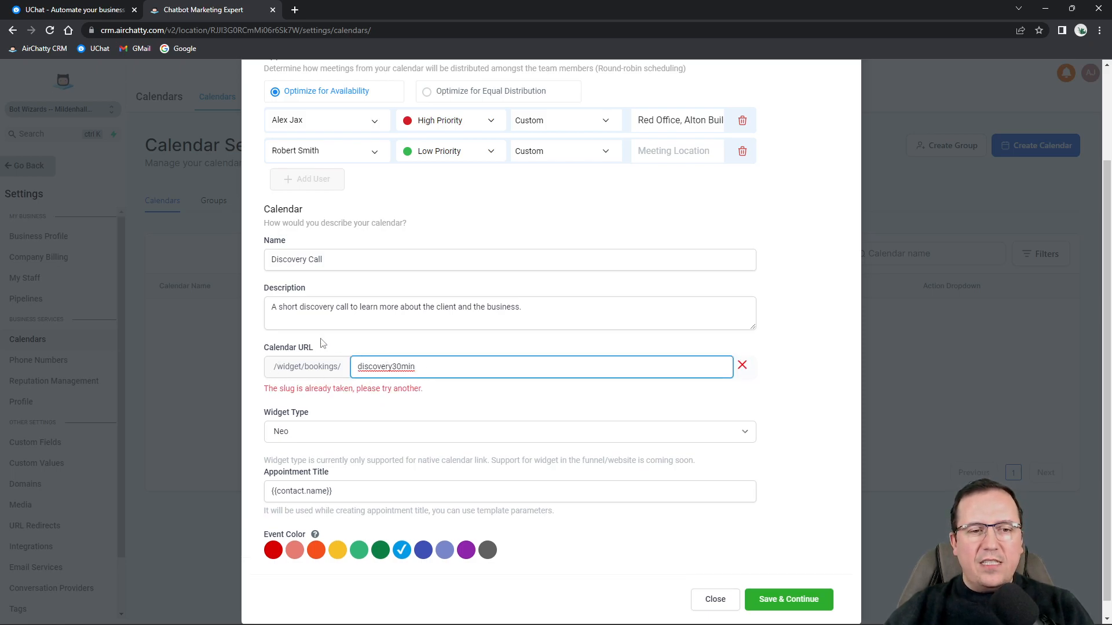
drag(273, 366, 359, 368)
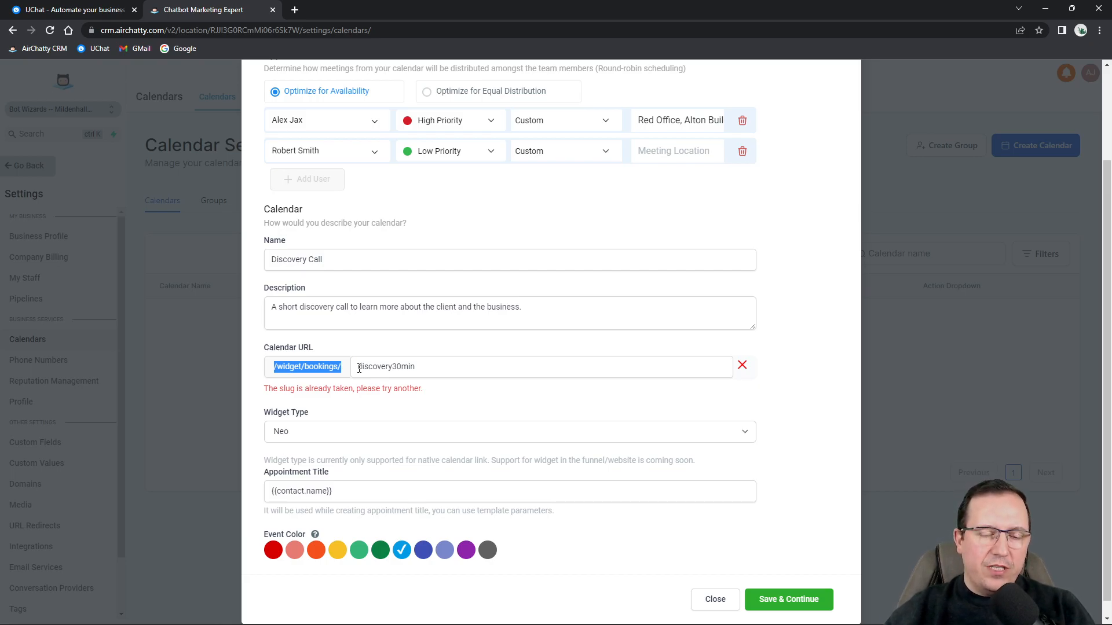
double_click(450, 370)
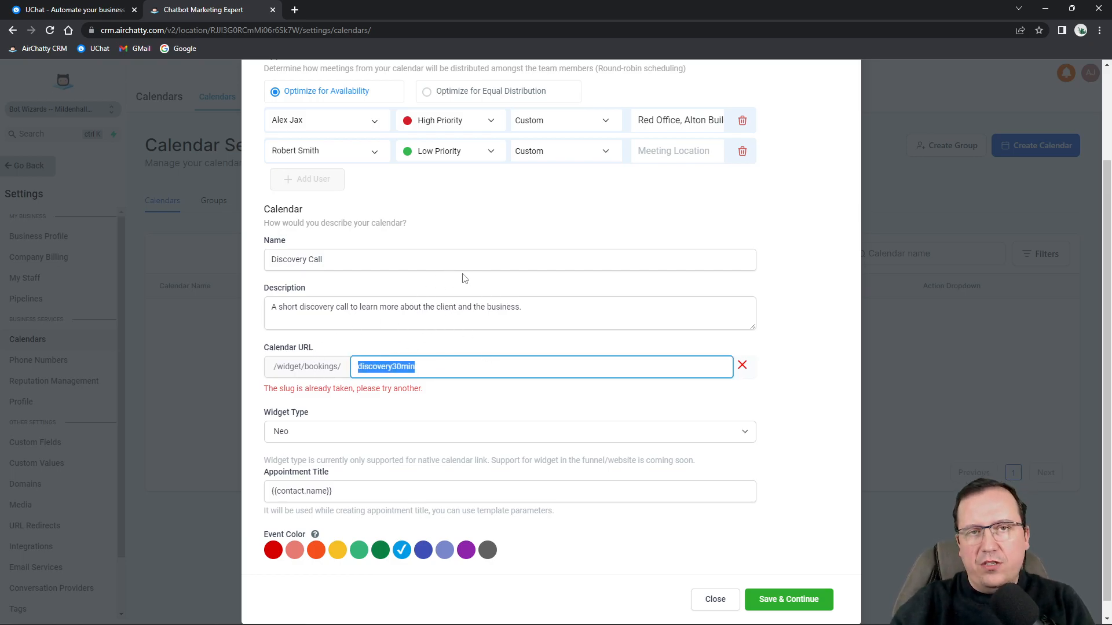
key(Left)
key(Right)
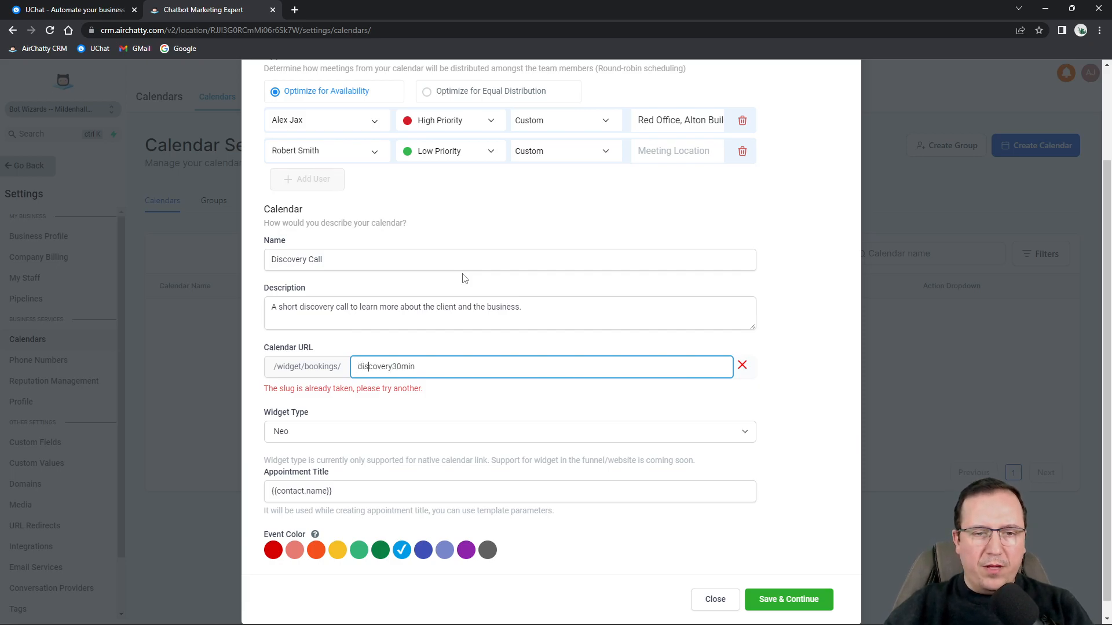
text(-)
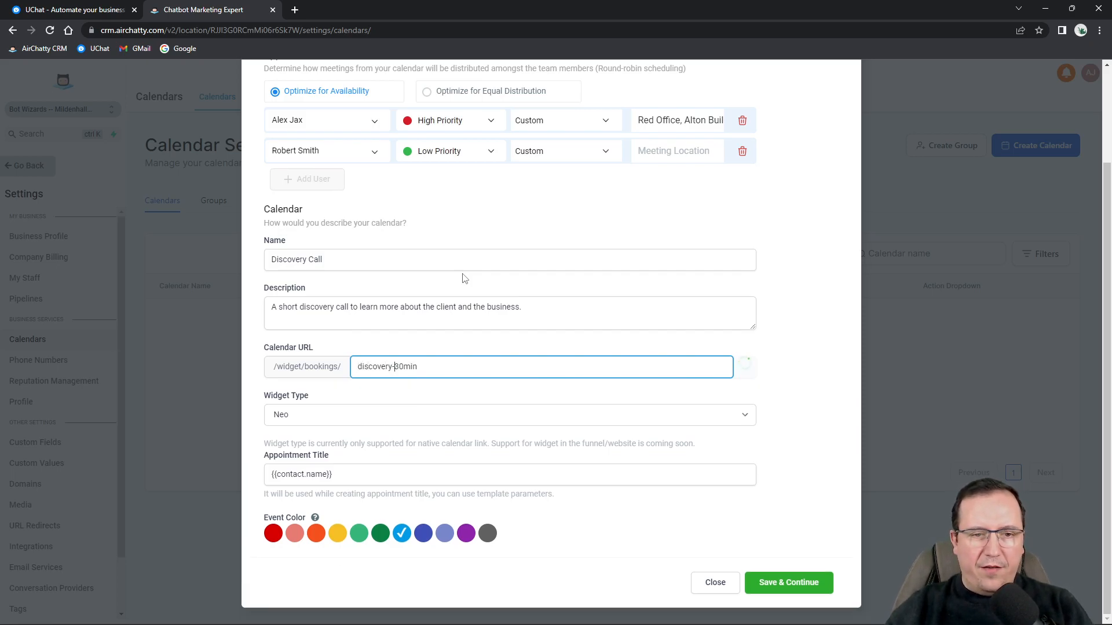
click(434, 343)
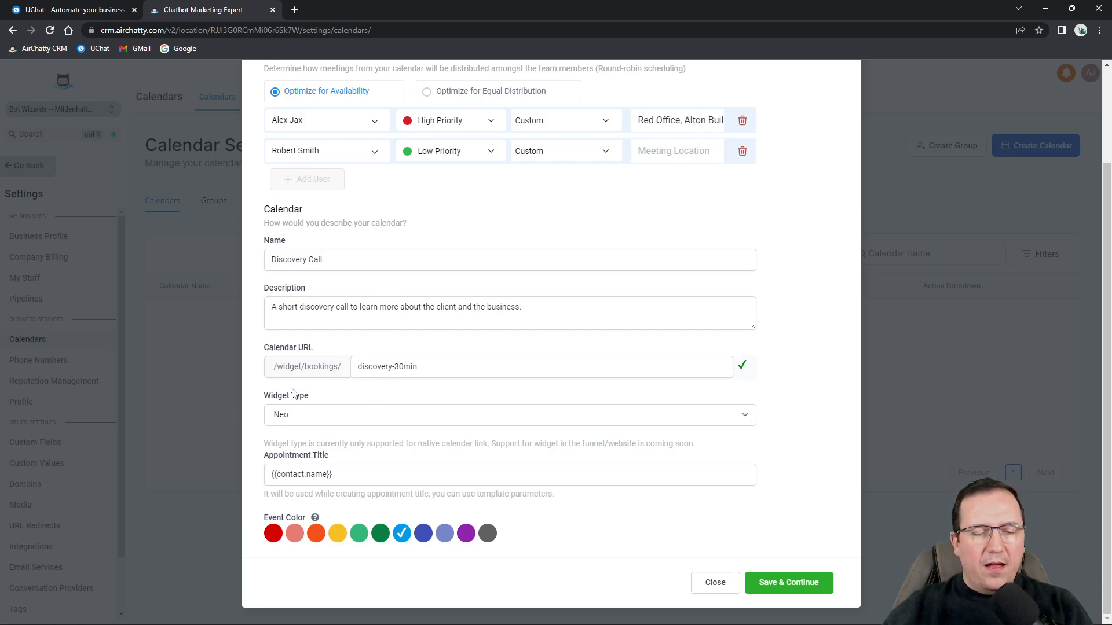
drag(262, 401, 318, 403)
click(283, 416)
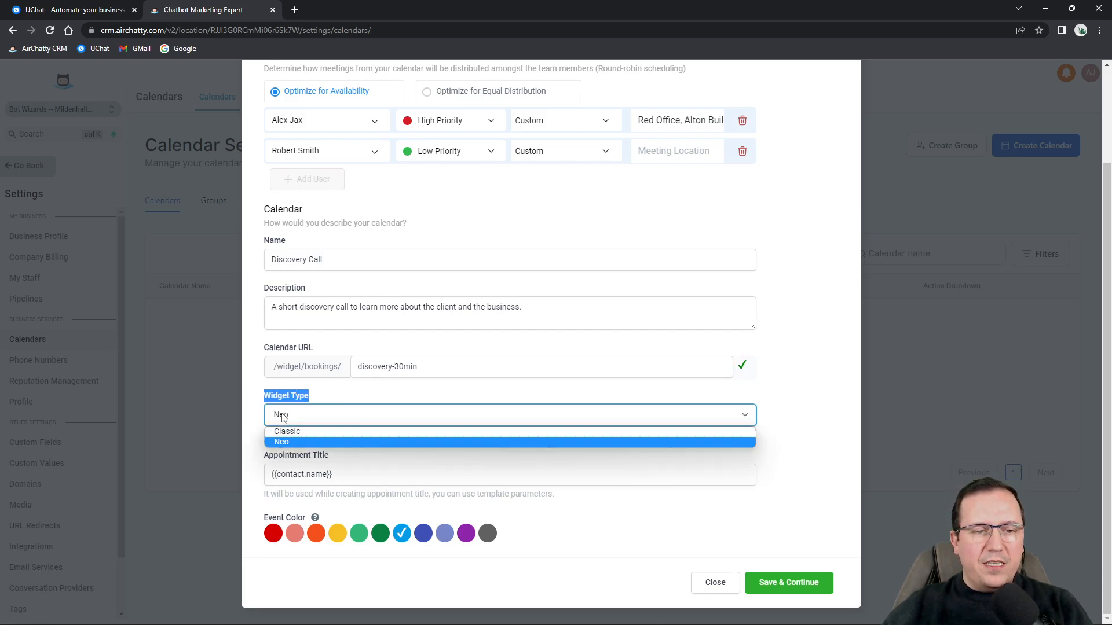
Keep Neo as the booking widget type.
click(295, 442)
scroll(353, 211, up, 2)
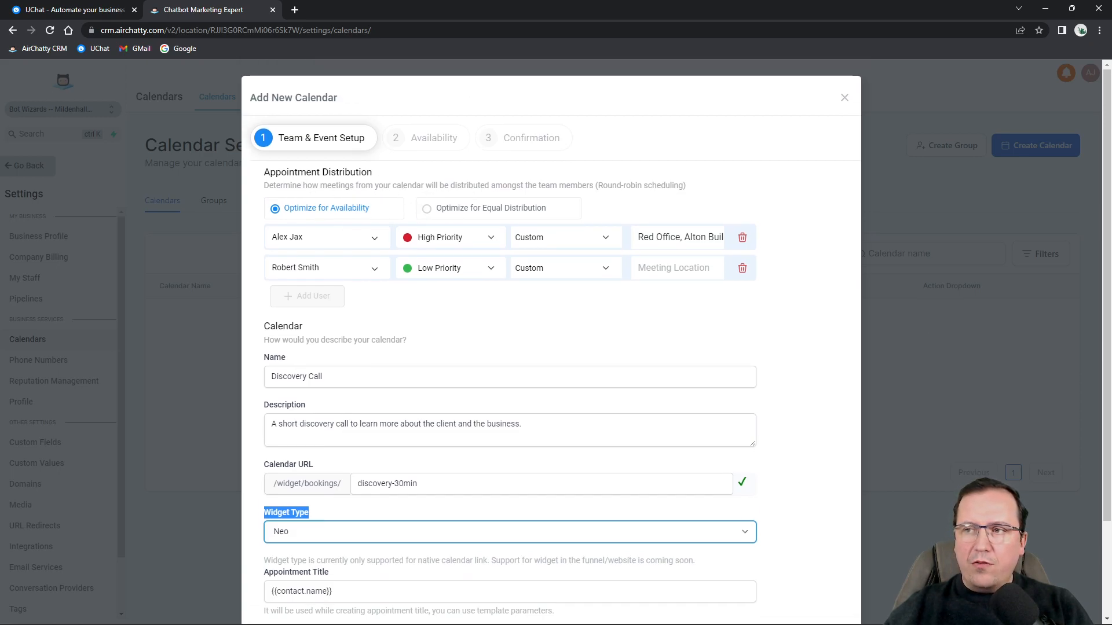
scroll(471, 327, down, 2)
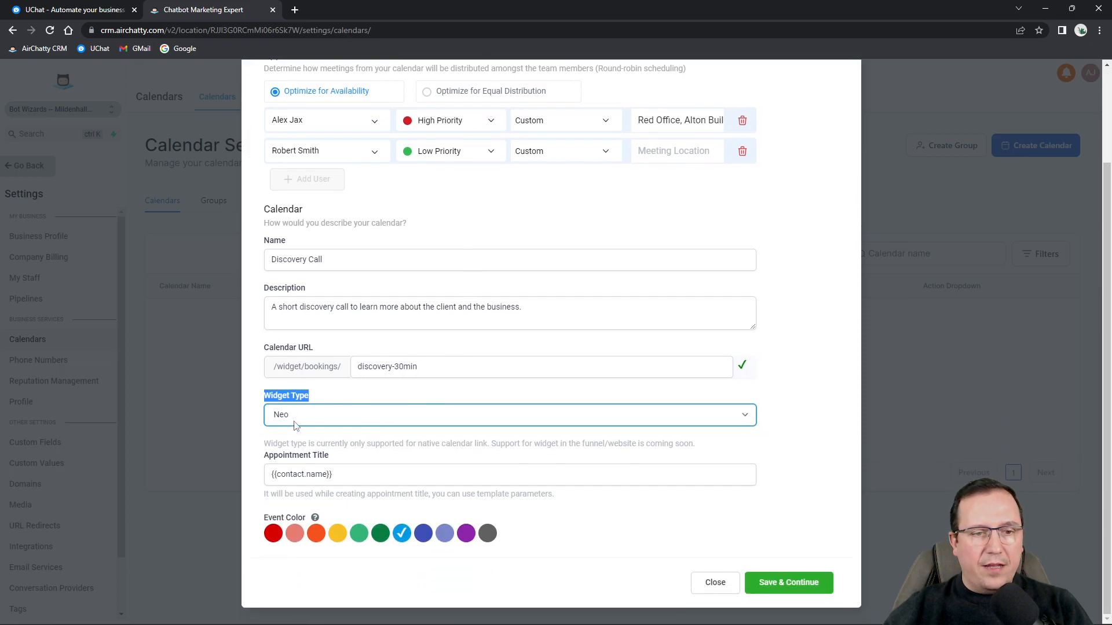
click(288, 420)
click(305, 444)
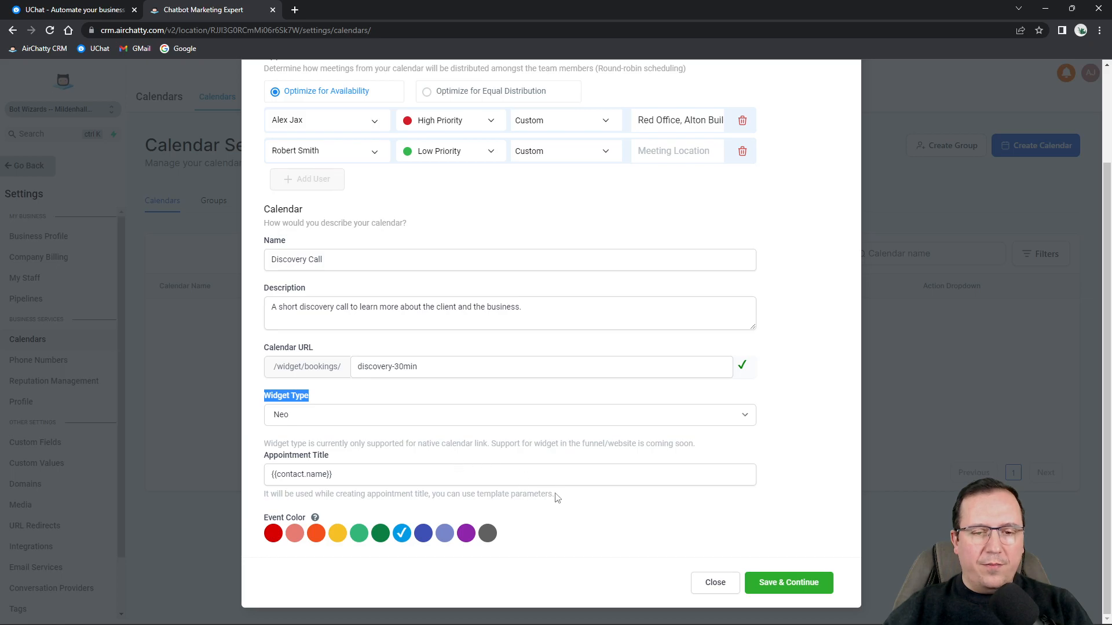
Prefix the appointment title with 'Discovery Call with ' before {{contact.name}}.
drag(350, 474, 269, 475)
click(456, 462)
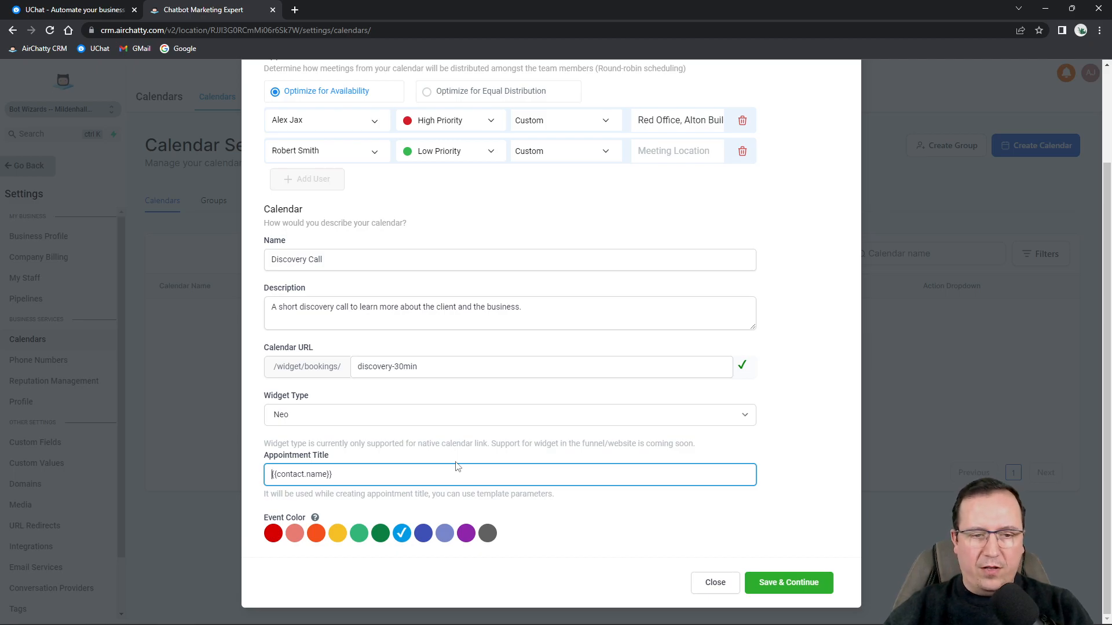
text(Discovery Call with)
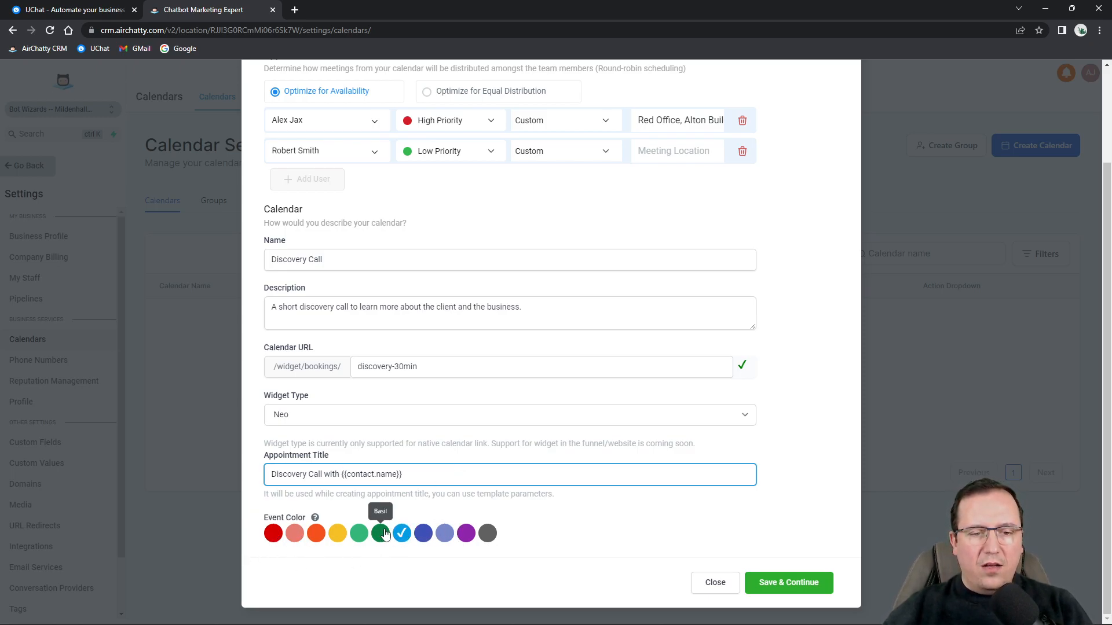
Set the event colour to dark blue.
click(423, 533)
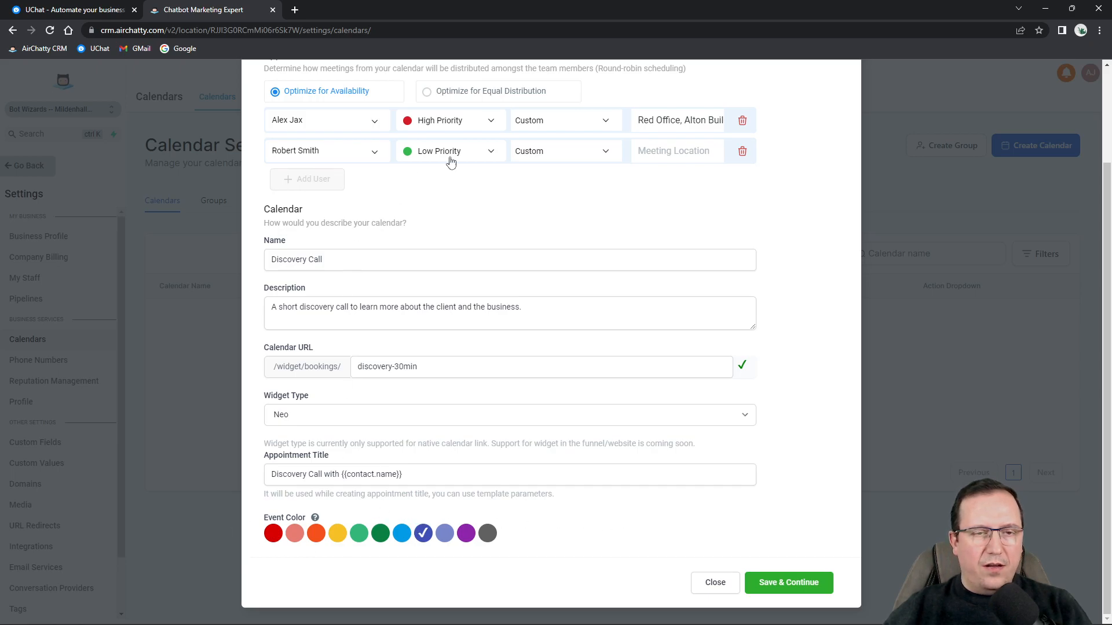
scroll(506, 359, up, 3)
scroll(551, 365, down, 3)
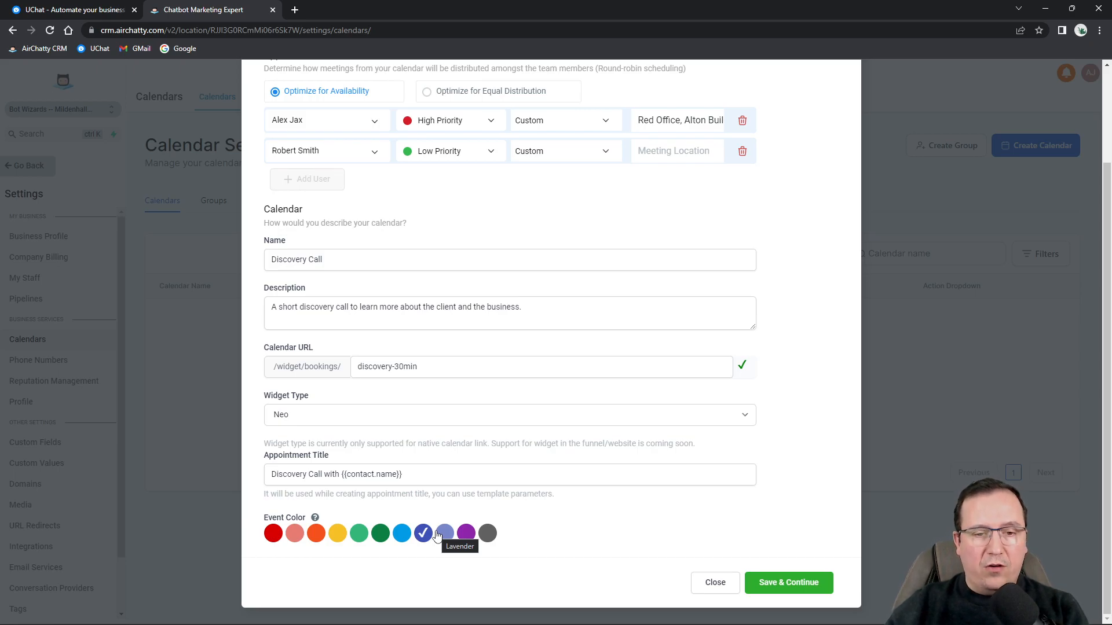
scroll(496, 398, up, 3)
scroll(702, 504, down, 3)
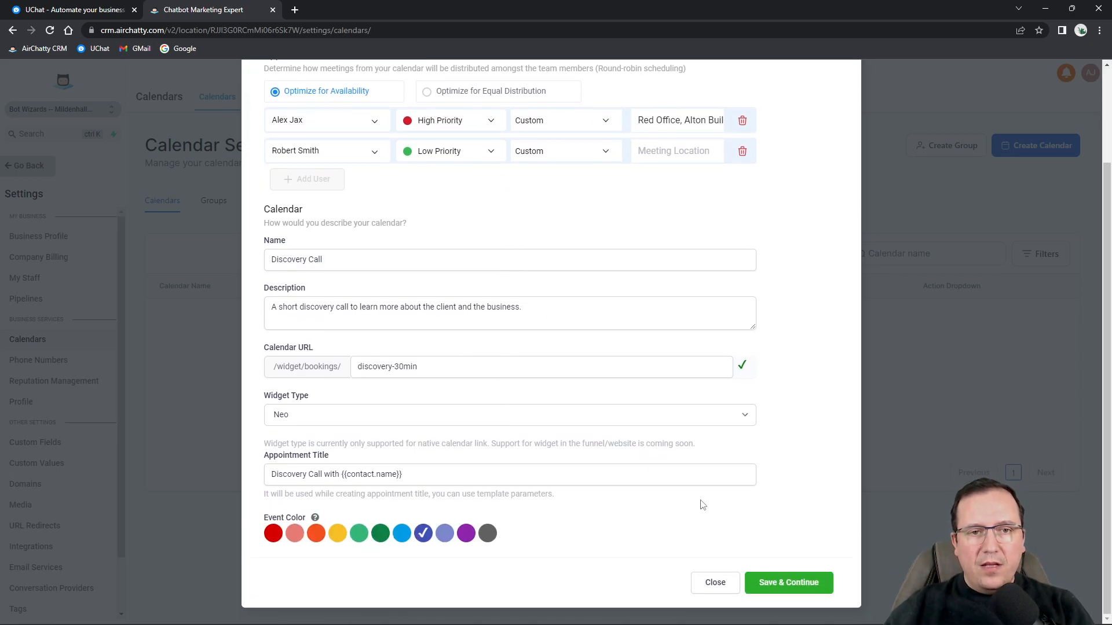
Save the setup and set the slot duration to 45 minutes on the Availability step.
click(803, 585)
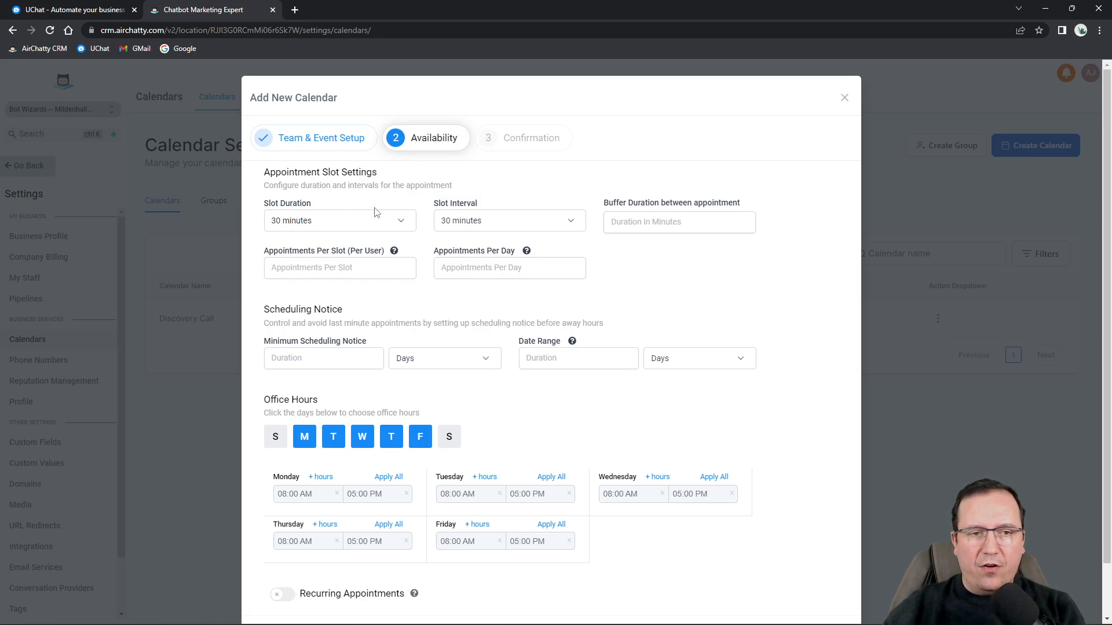
click(343, 229)
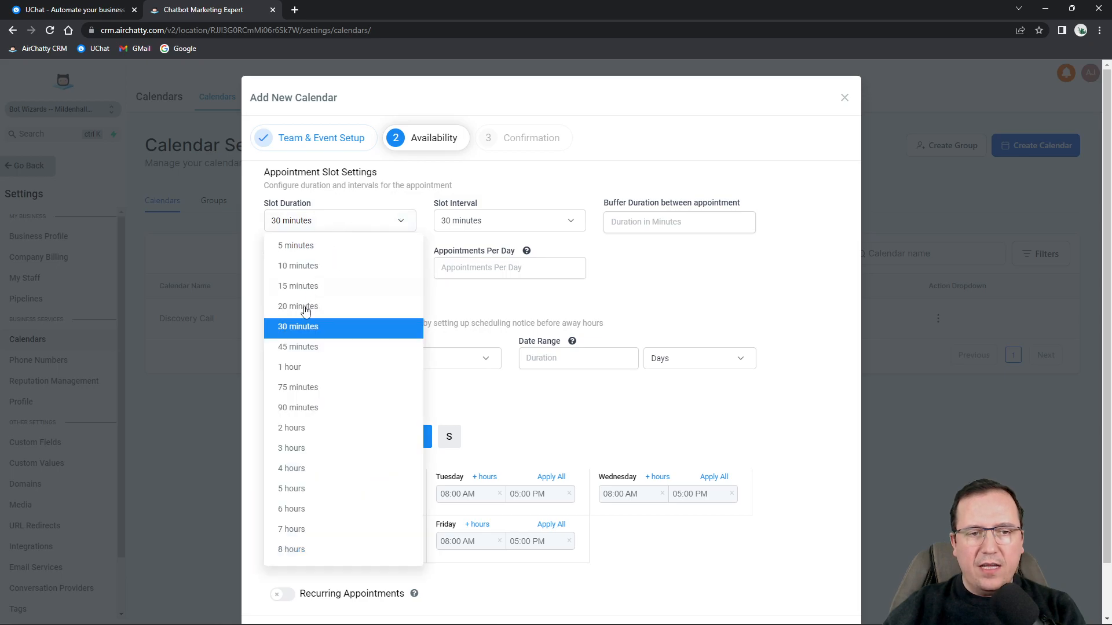
click(296, 371)
click(322, 229)
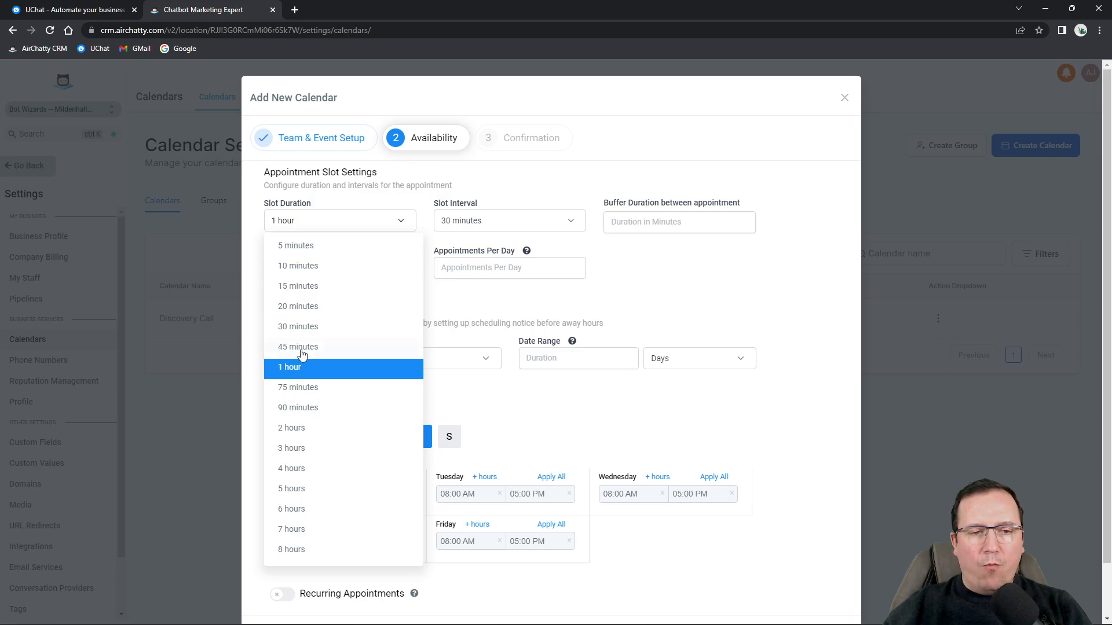
click(297, 371)
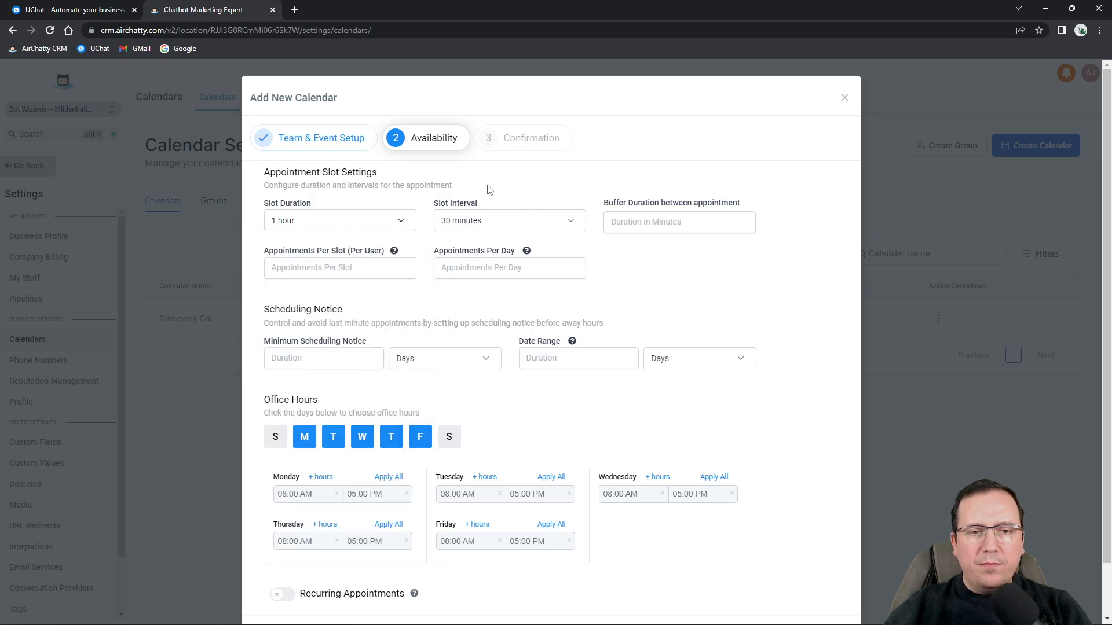
click(317, 228)
click(306, 347)
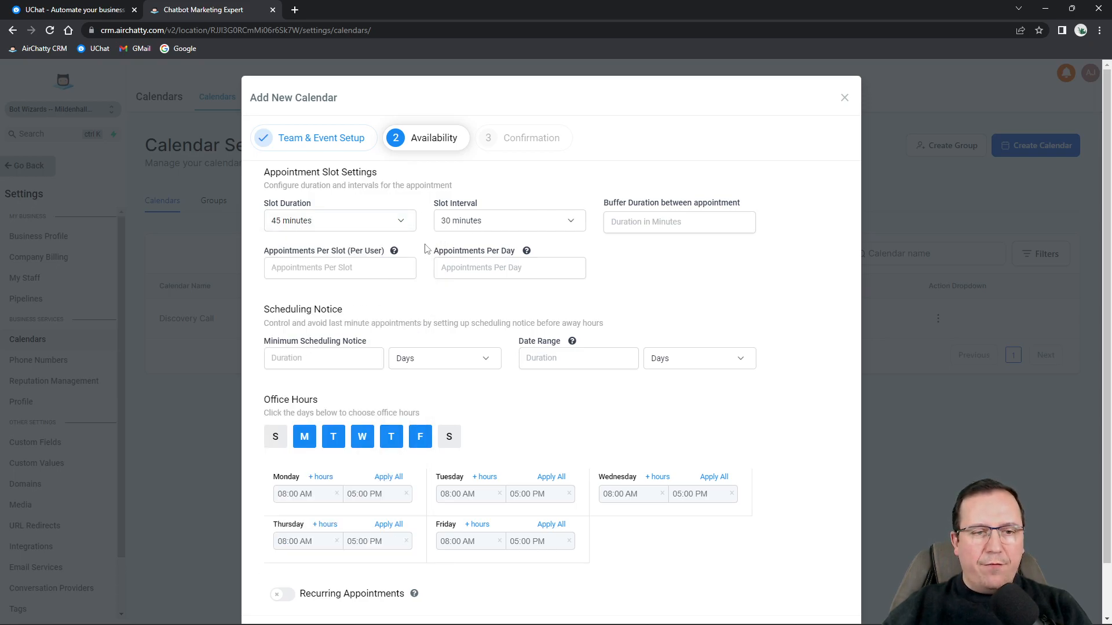
Set the slot interval to 45 minutes and select the buffer duration field.
click(486, 225)
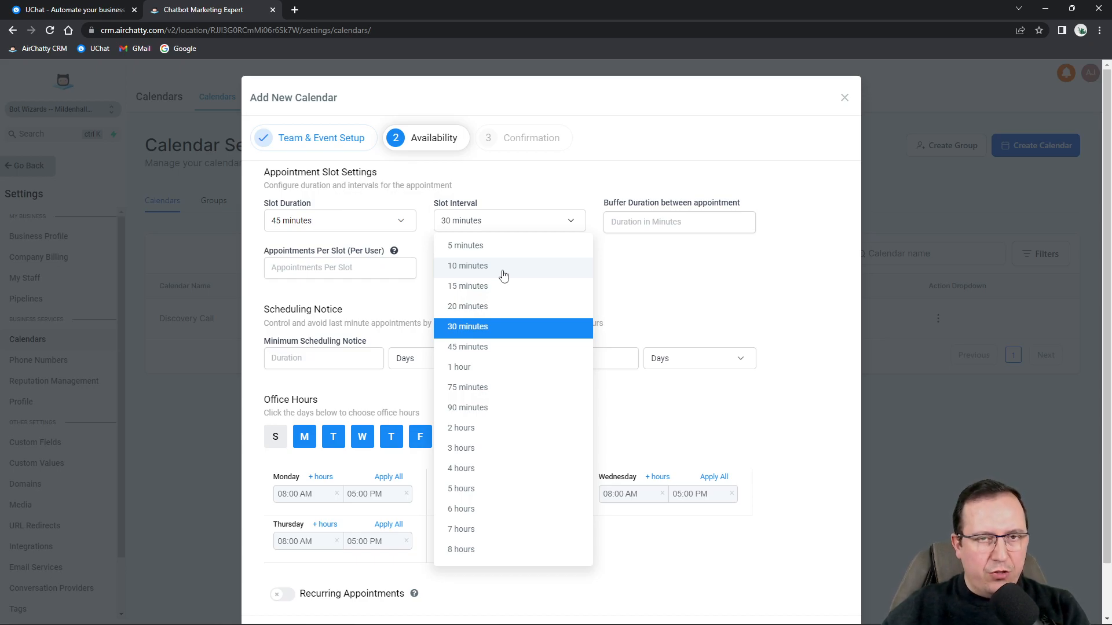
click(479, 348)
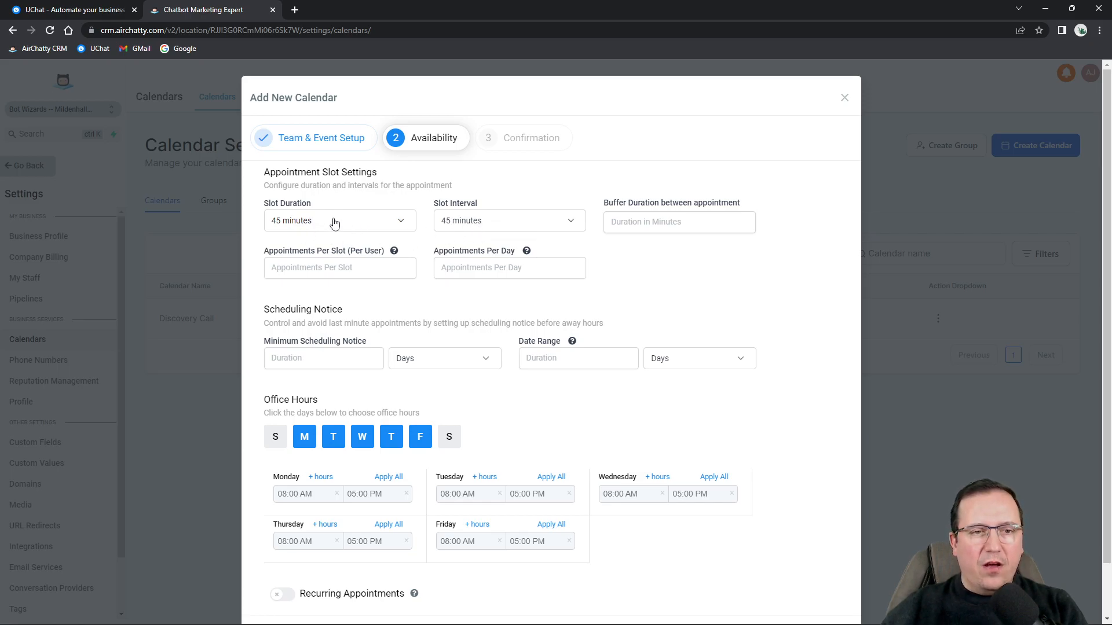
click(486, 222)
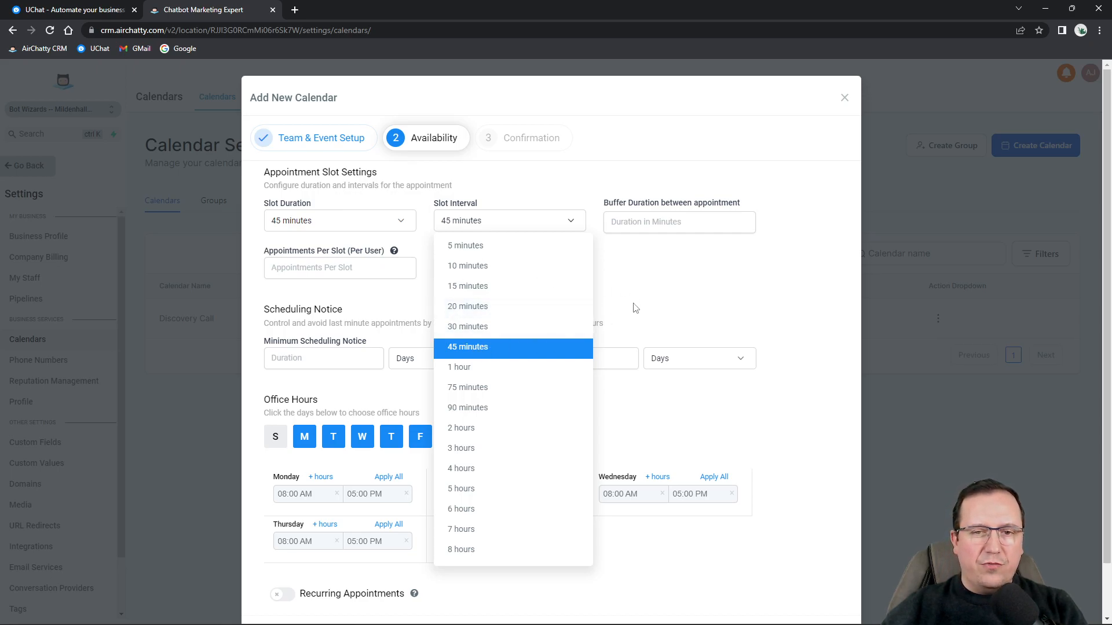
click(645, 291)
click(646, 221)
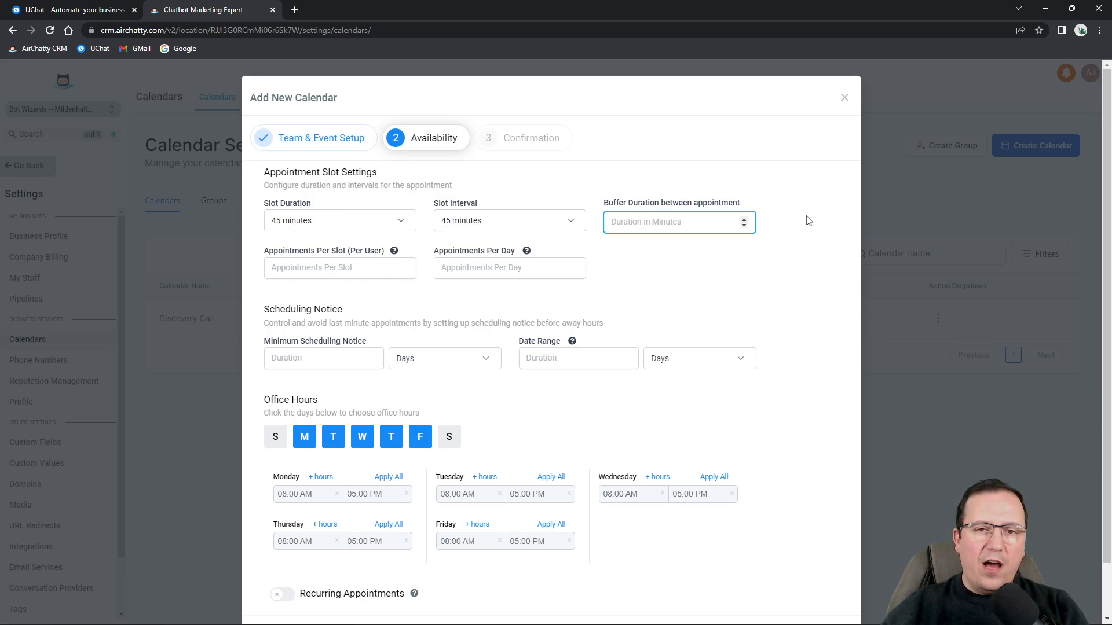
Enter a 15-minute buffer and allow 1 appointment per slot.
text(15)
click(689, 281)
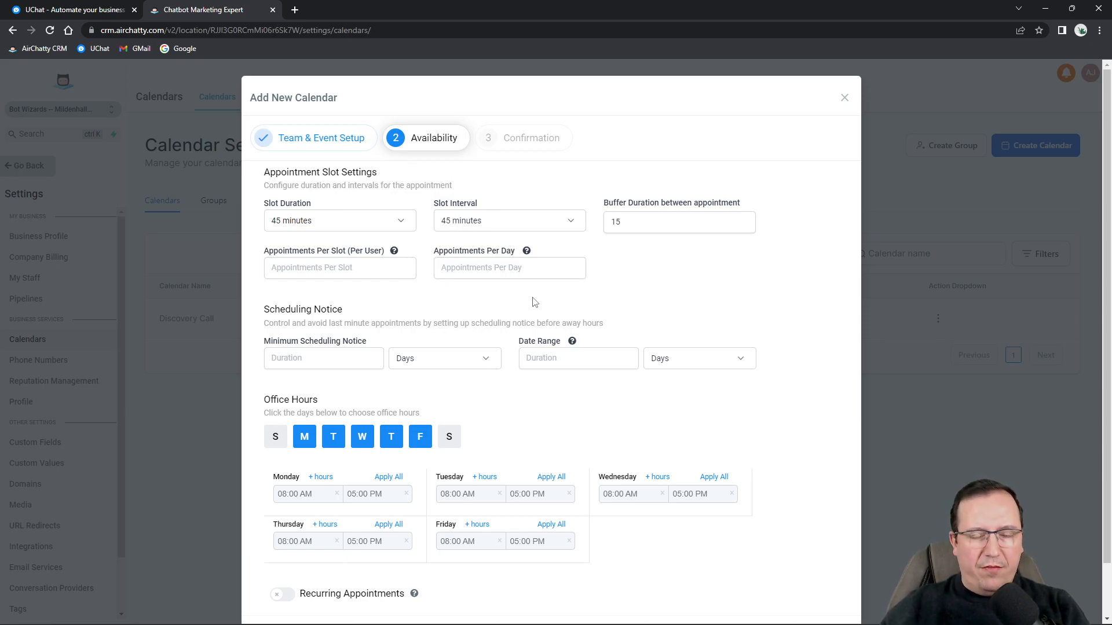
click(388, 269)
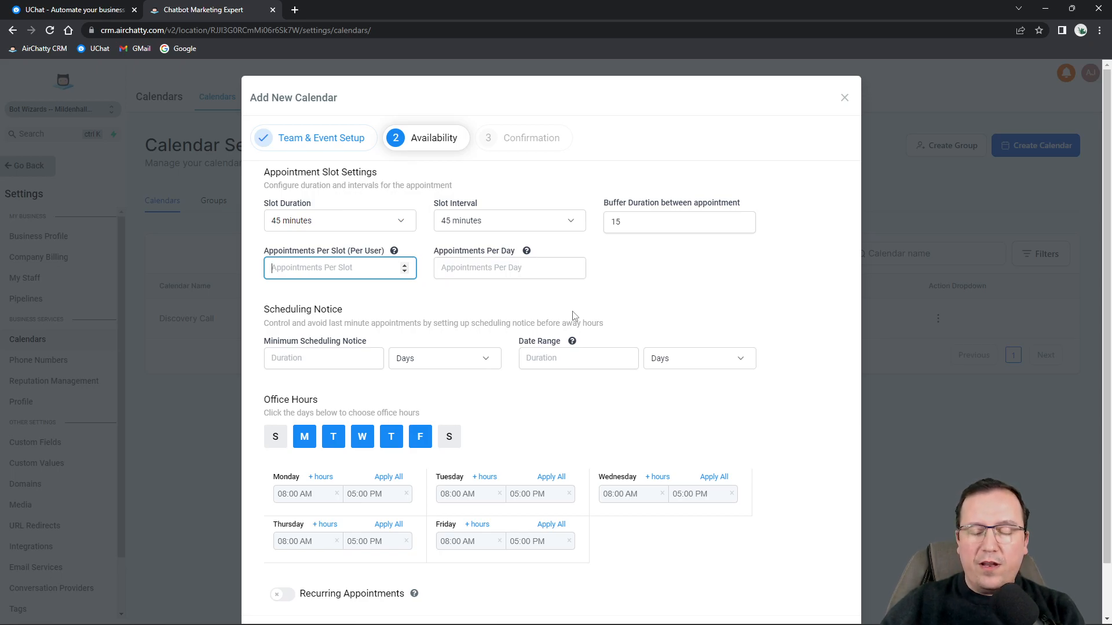
text(20)
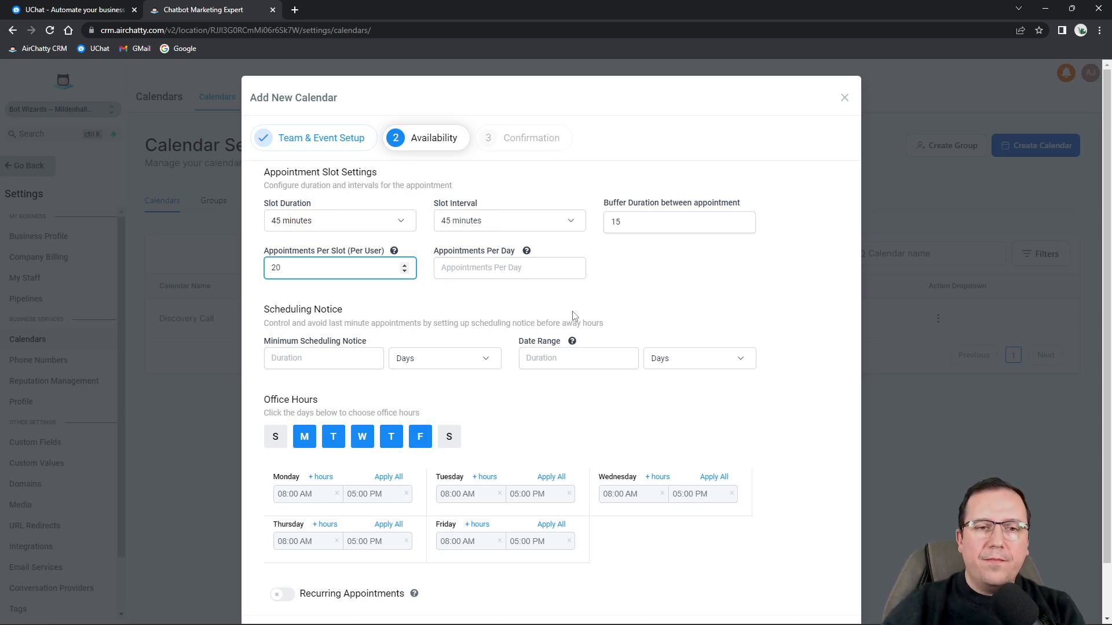
drag(270, 250, 252, 274)
click(322, 271)
text(1)
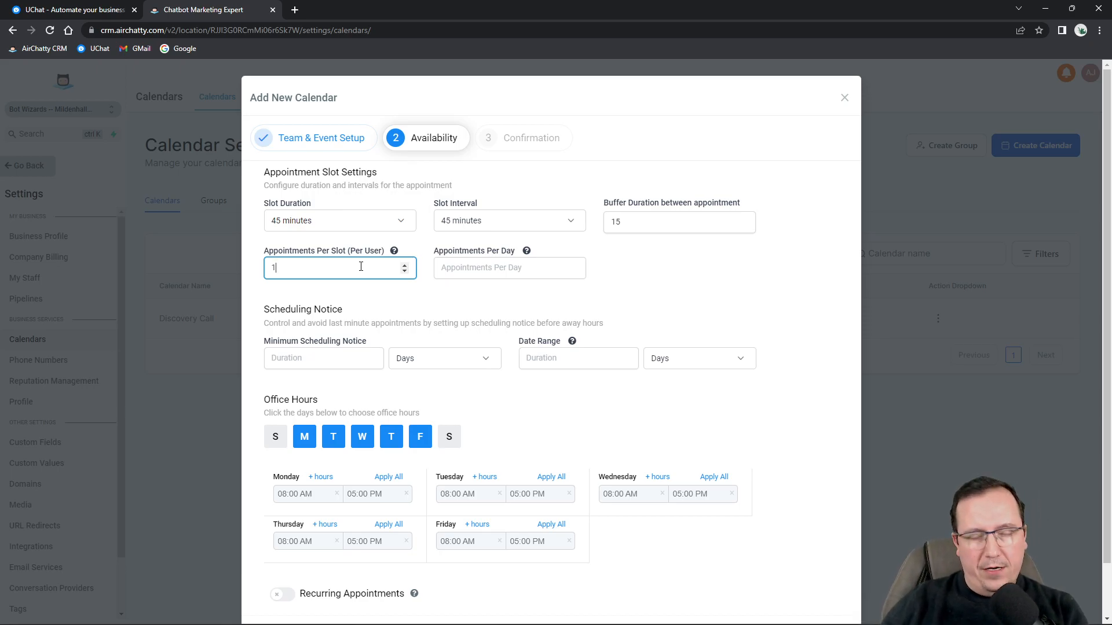
Limit bookings to 10 appointments per day.
click(513, 266)
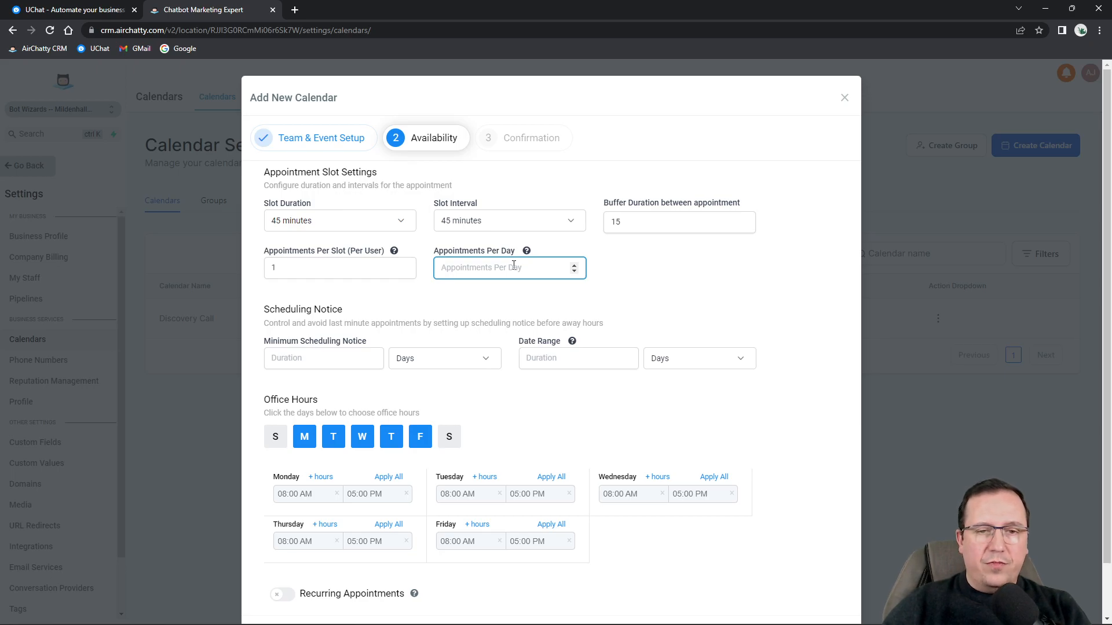
text(100)
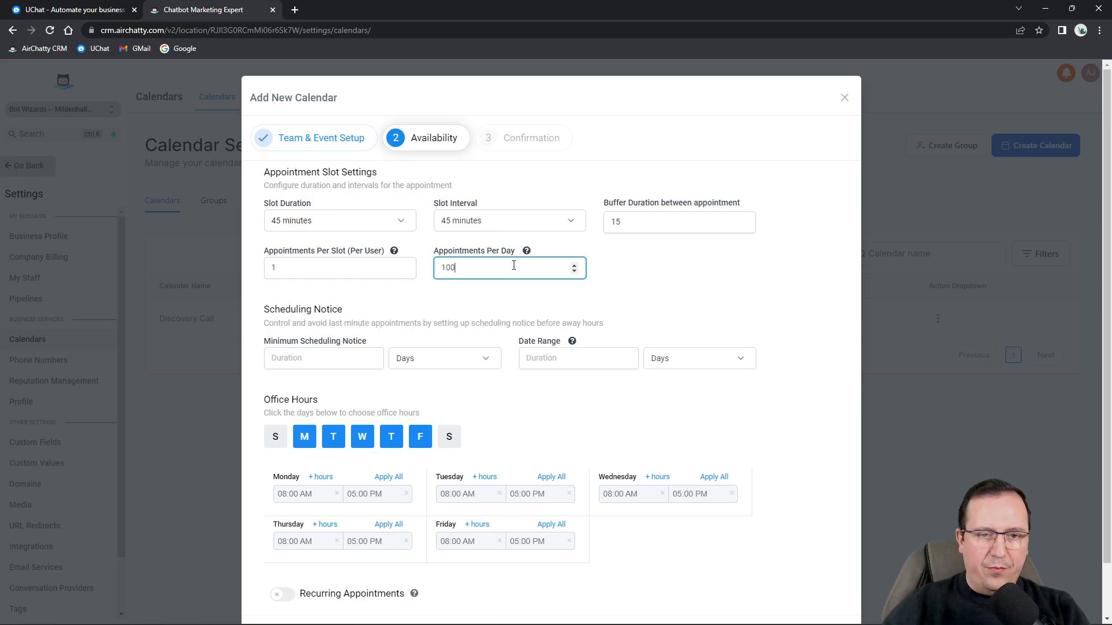
key(BackSpace)
text(10)
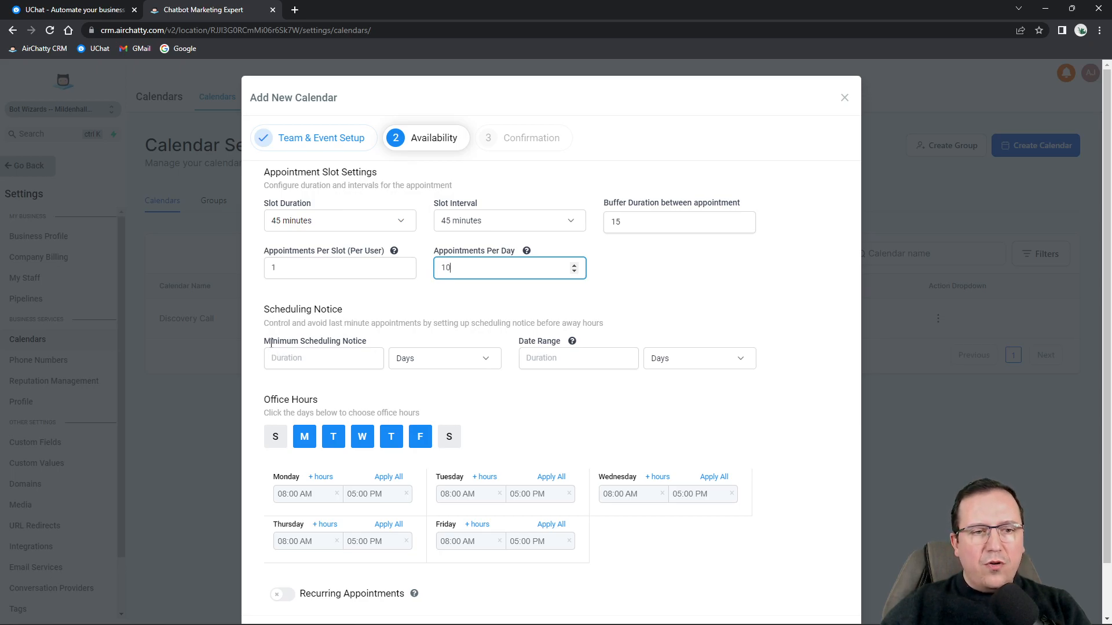
click(318, 358)
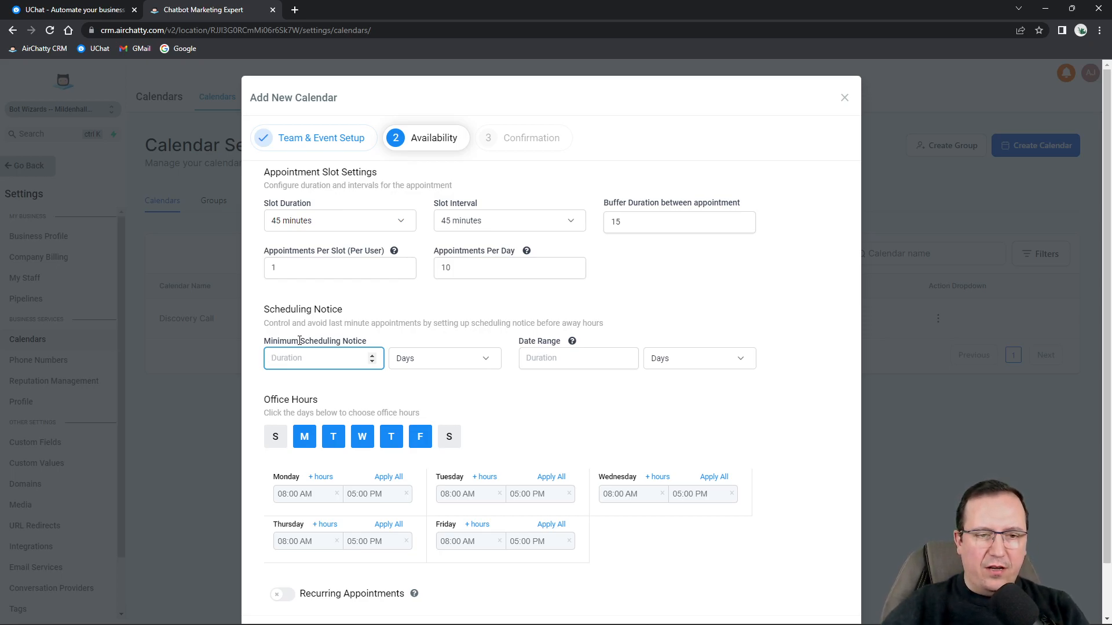
Require 1 hour of minimum scheduling notice.
text(1)
click(440, 364)
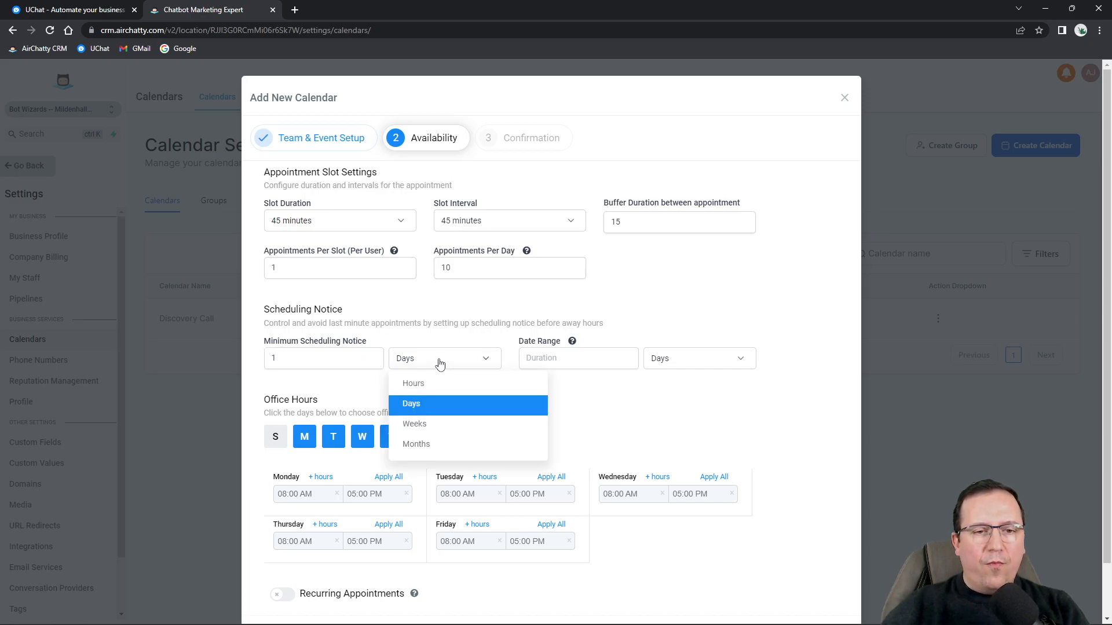
click(426, 385)
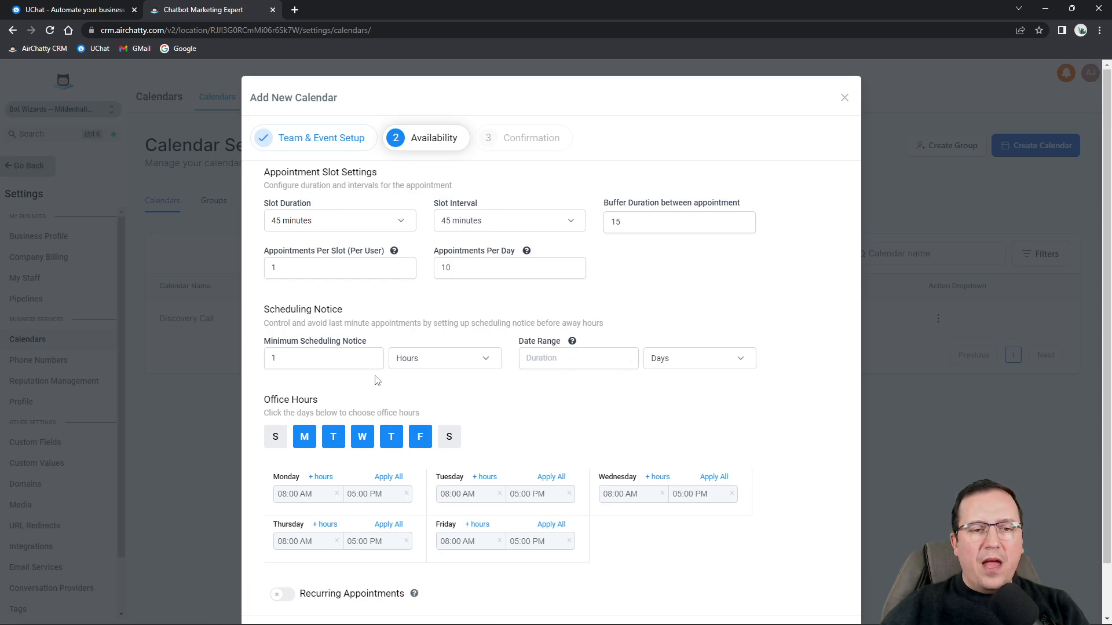
Set the booking date range to 1 day.
click(666, 359)
click(676, 403)
click(681, 363)
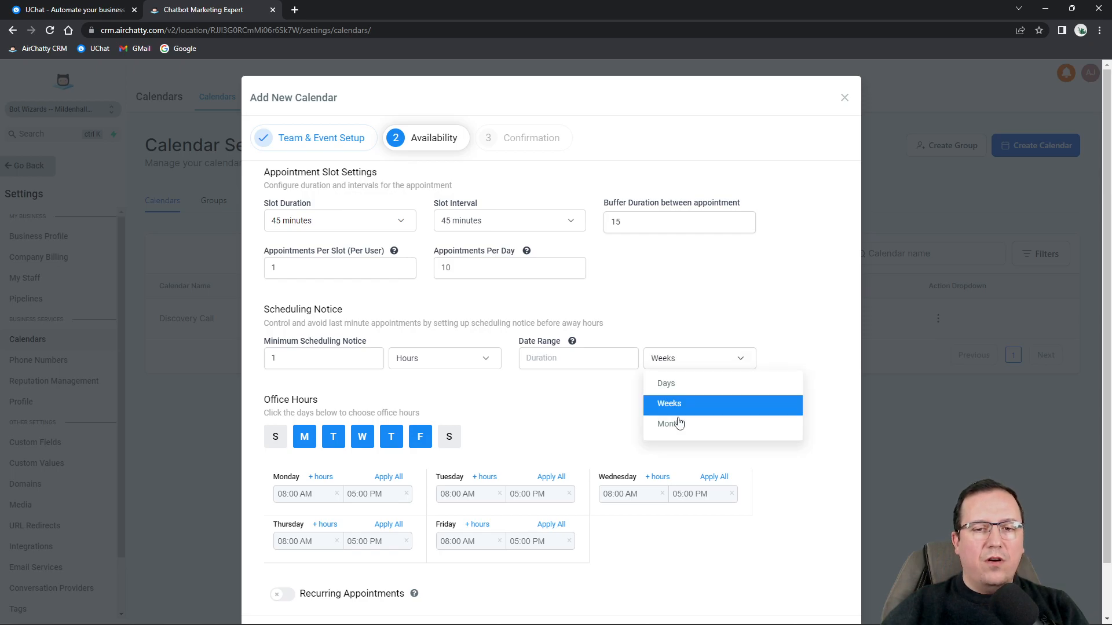
click(678, 386)
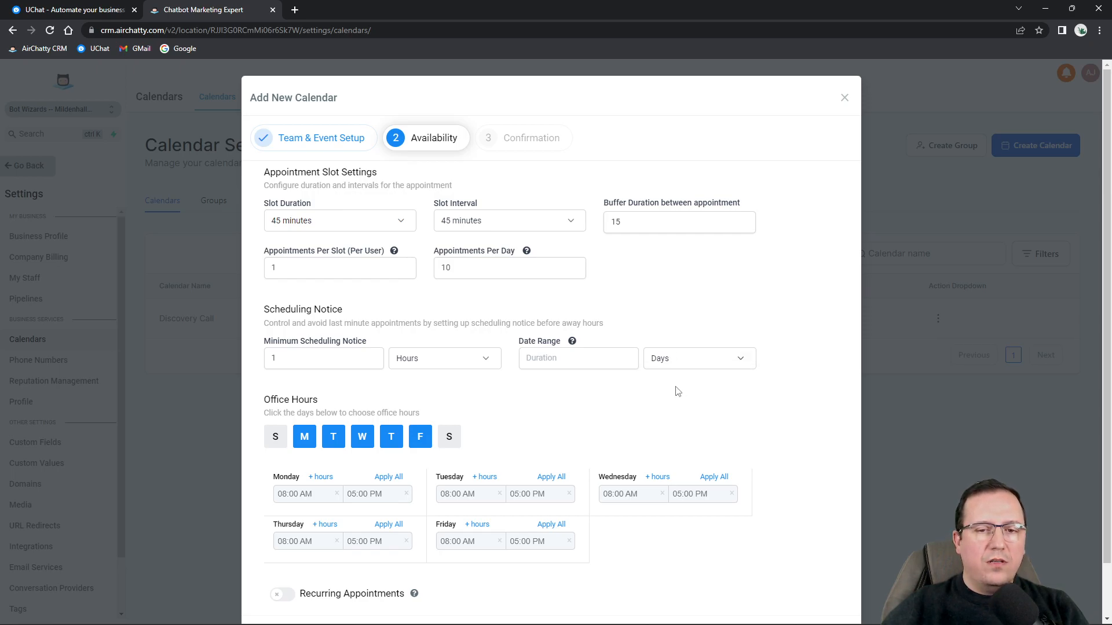
click(586, 359)
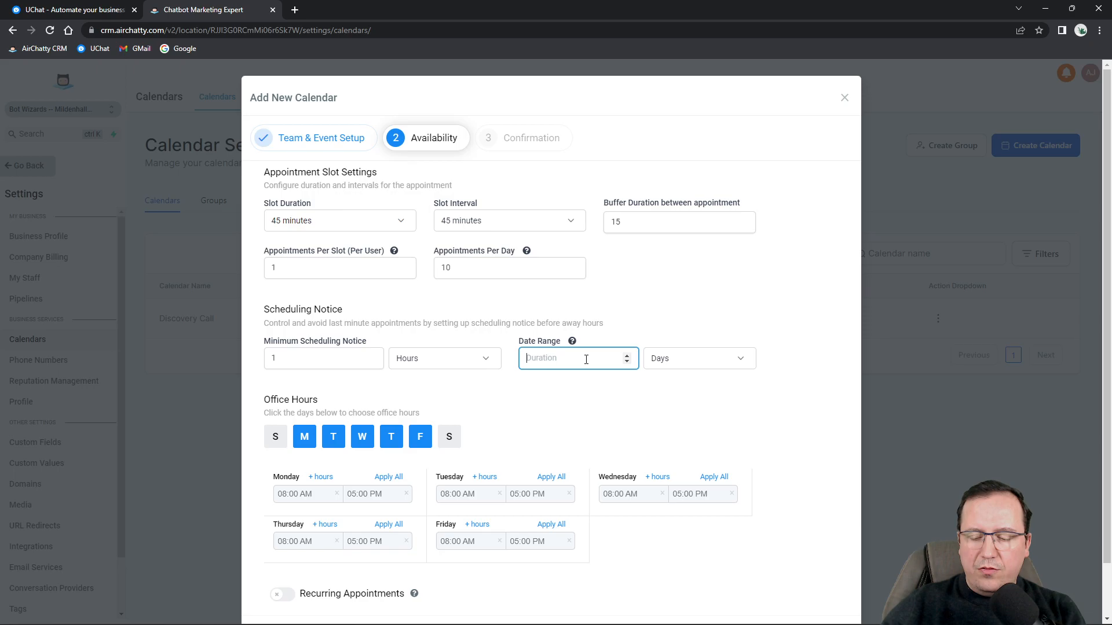
text(1)
click(662, 288)
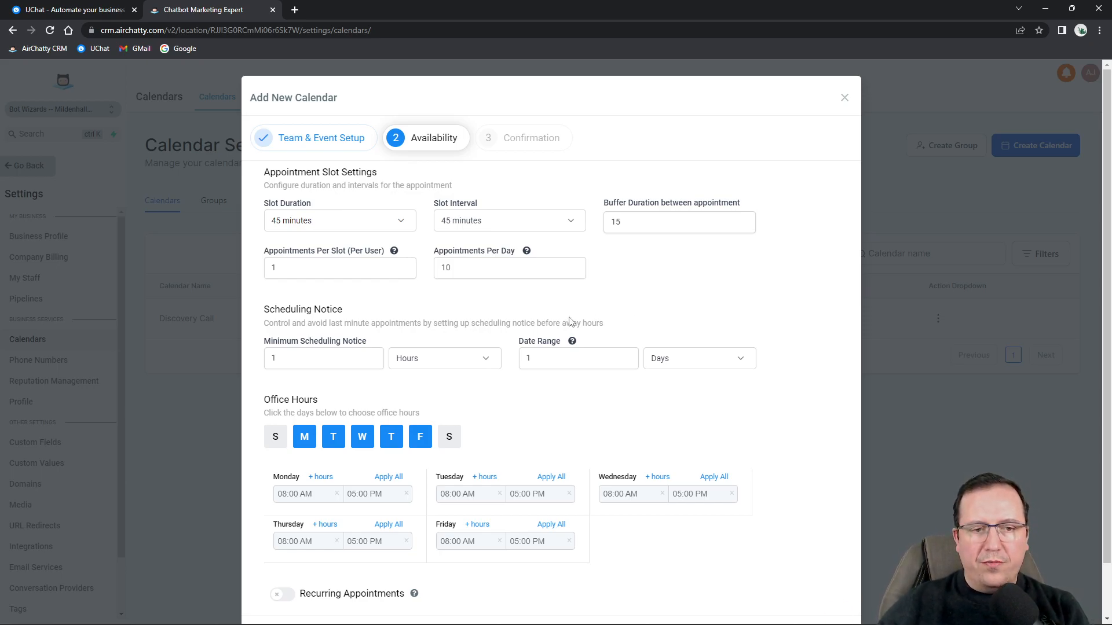
scroll(414, 394, down, 1)
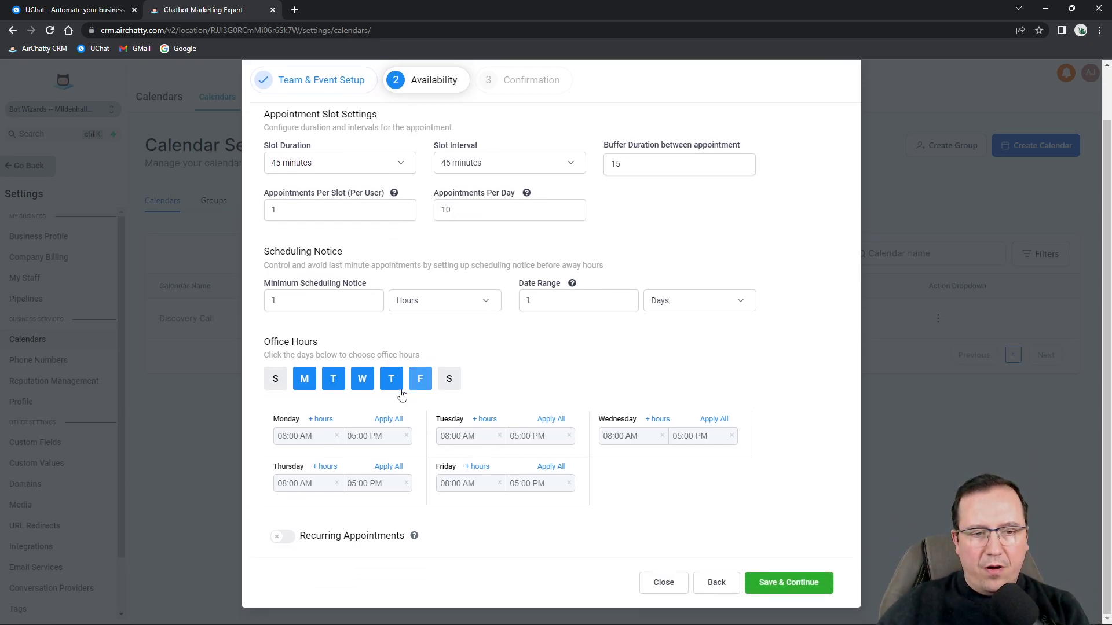
Toggle Monday and Tuesday off and back on in the office hours.
drag(259, 345, 347, 342)
click(348, 343)
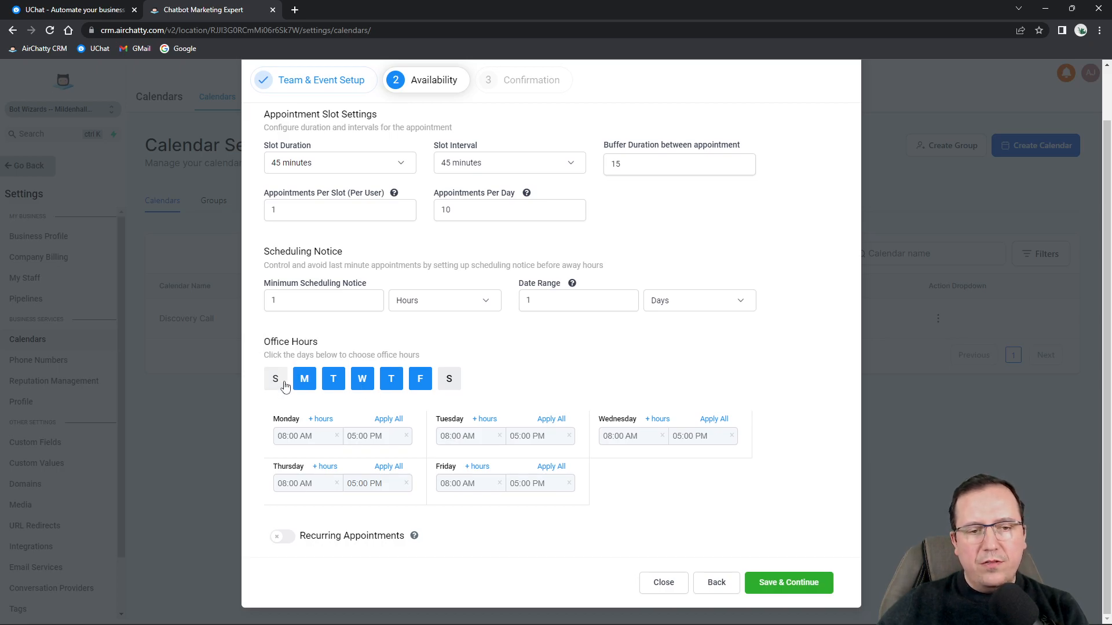
click(304, 379)
click(332, 383)
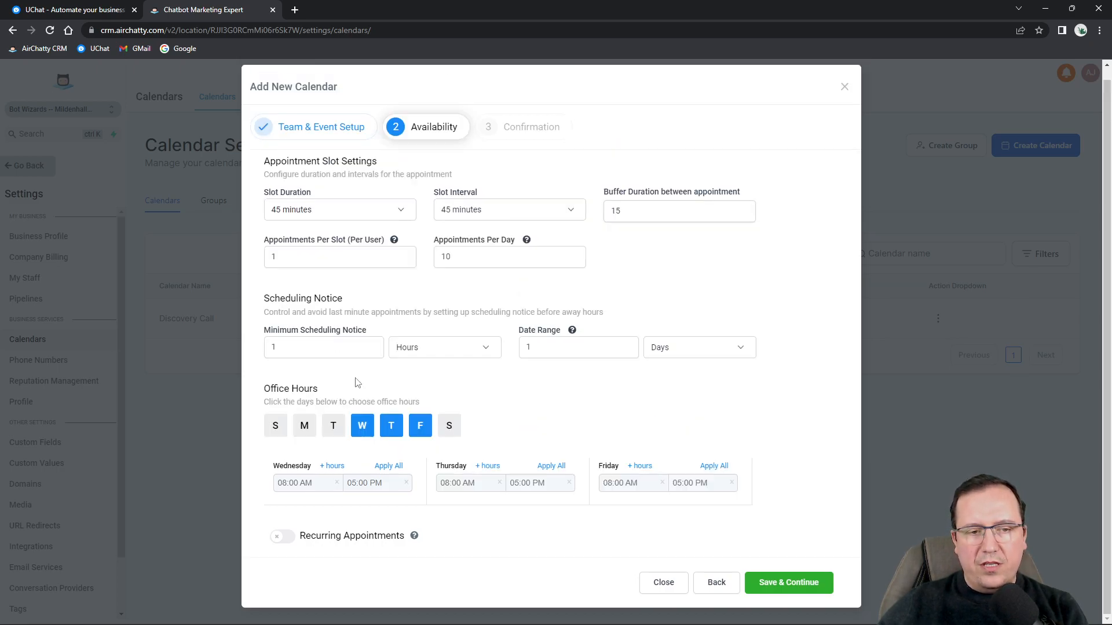
click(333, 428)
drag(332, 428, 299, 417)
click(305, 382)
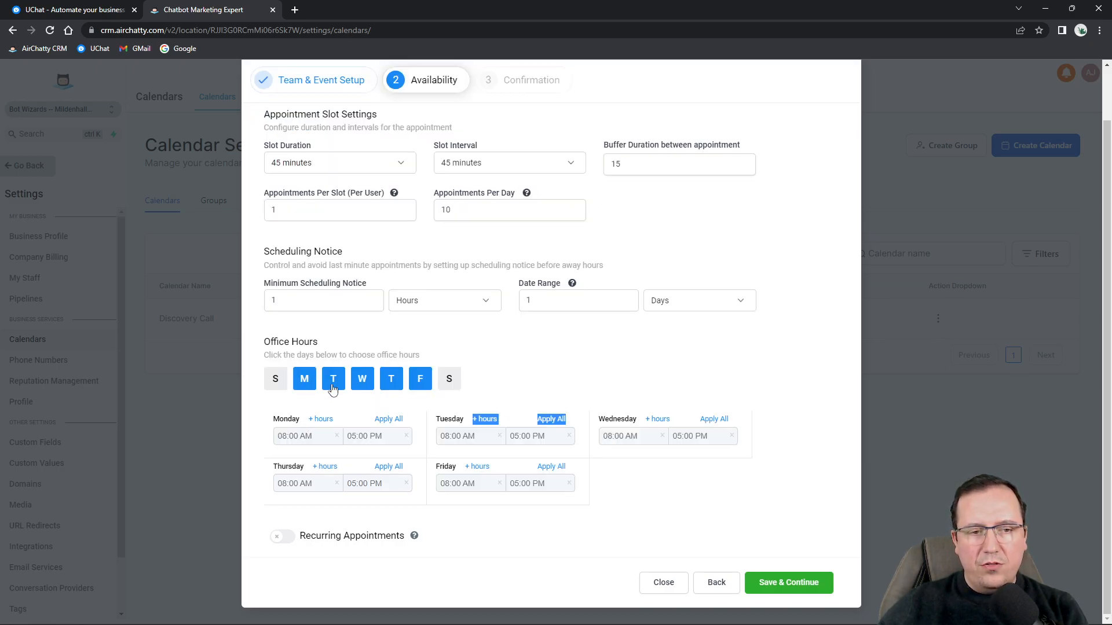
Set Monday's start time to 09:00 AM and apply those hours to all days.
click(299, 436)
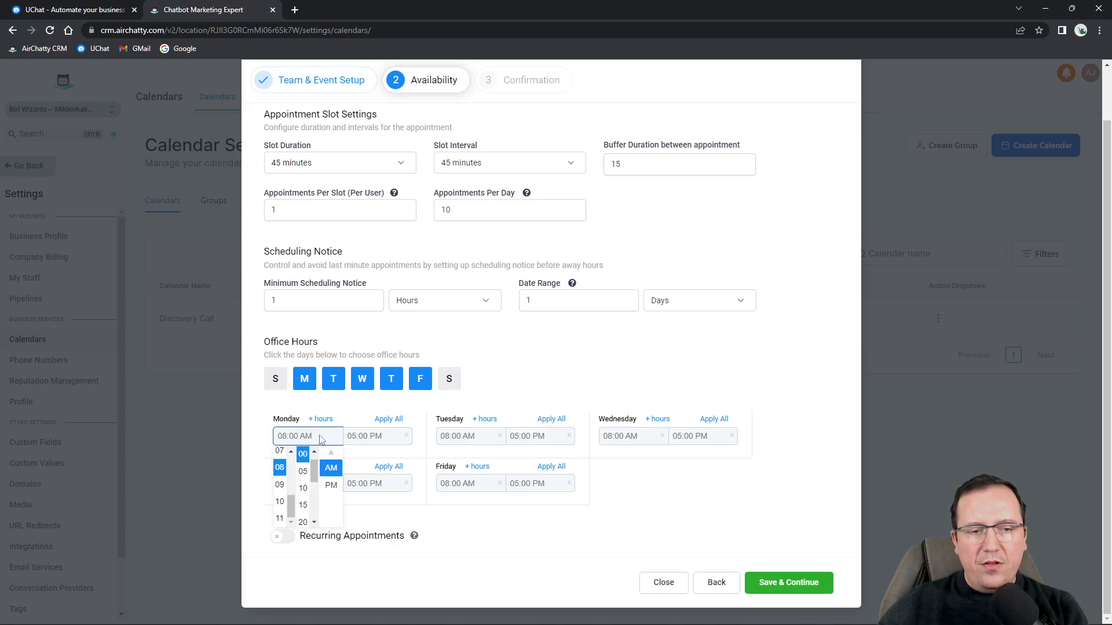
click(280, 486)
click(384, 436)
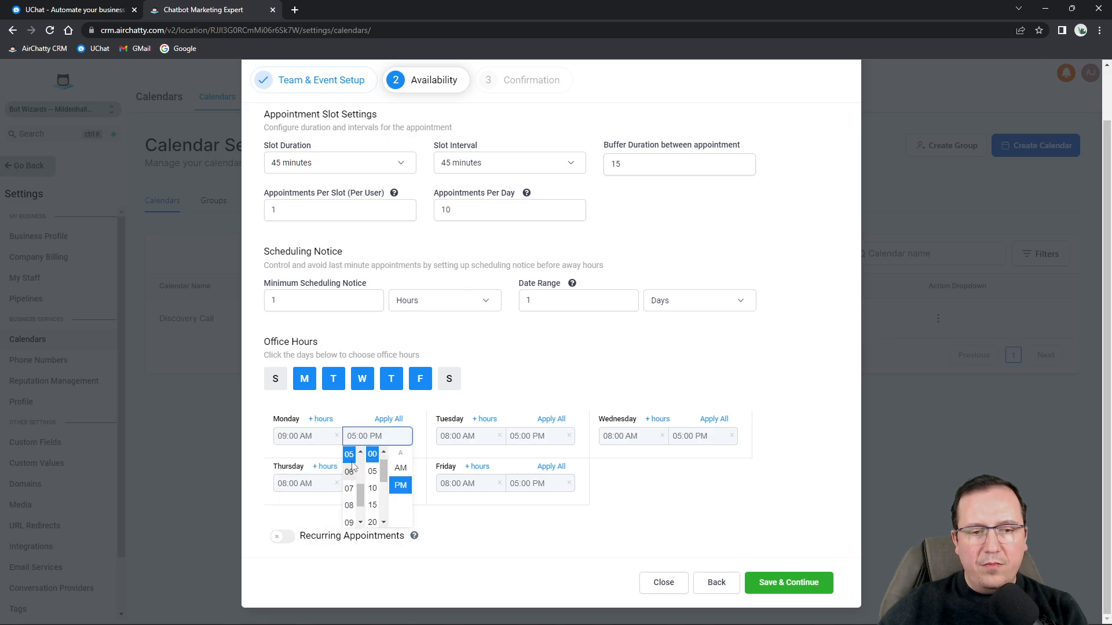
click(445, 407)
click(387, 420)
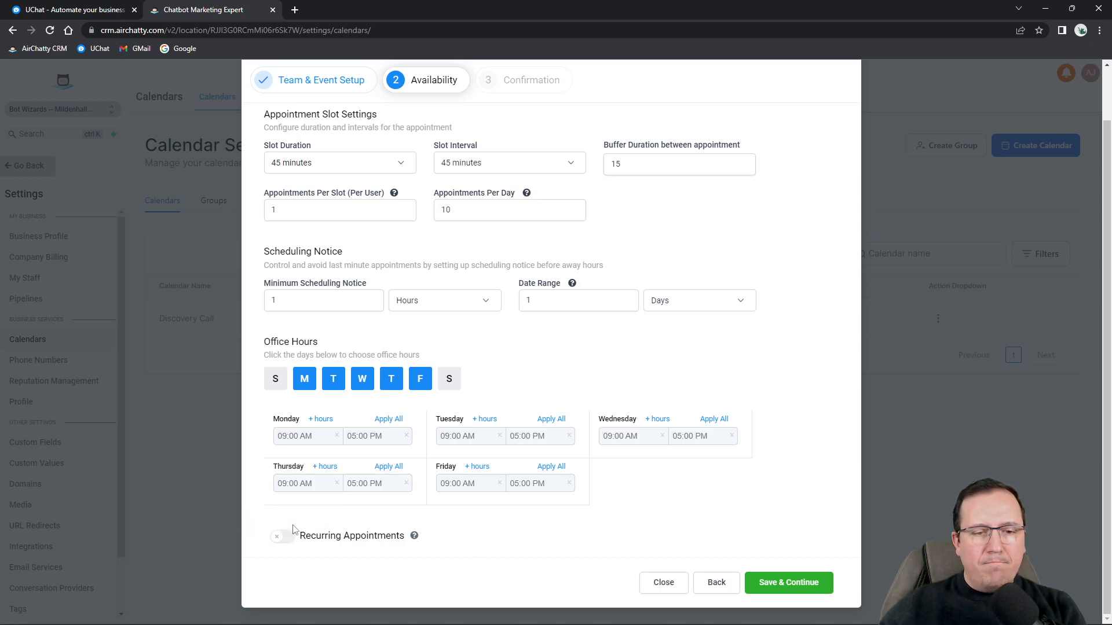
Save availability to reach the Confirmation step, leaving the Custom Form choice unchanged.
click(768, 585)
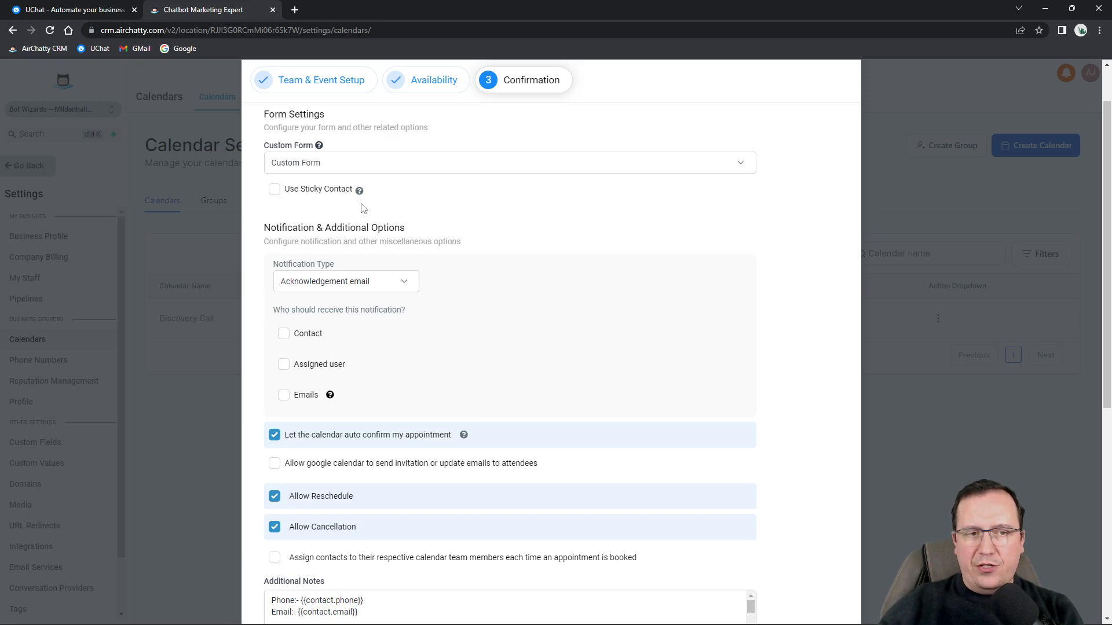
mouse_move(322, 148)
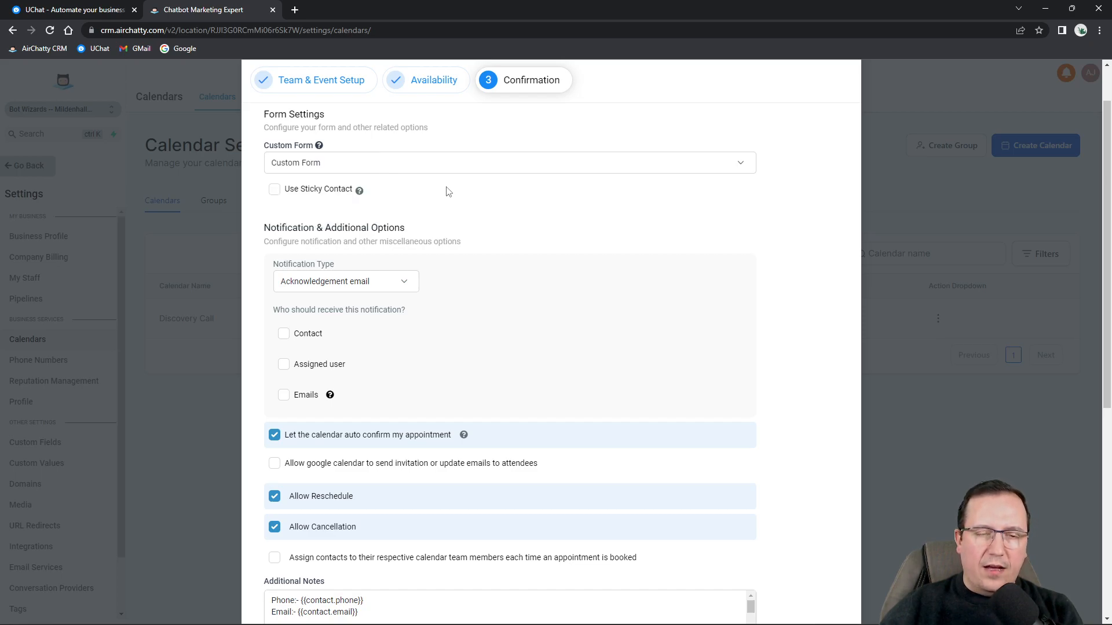
click(389, 164)
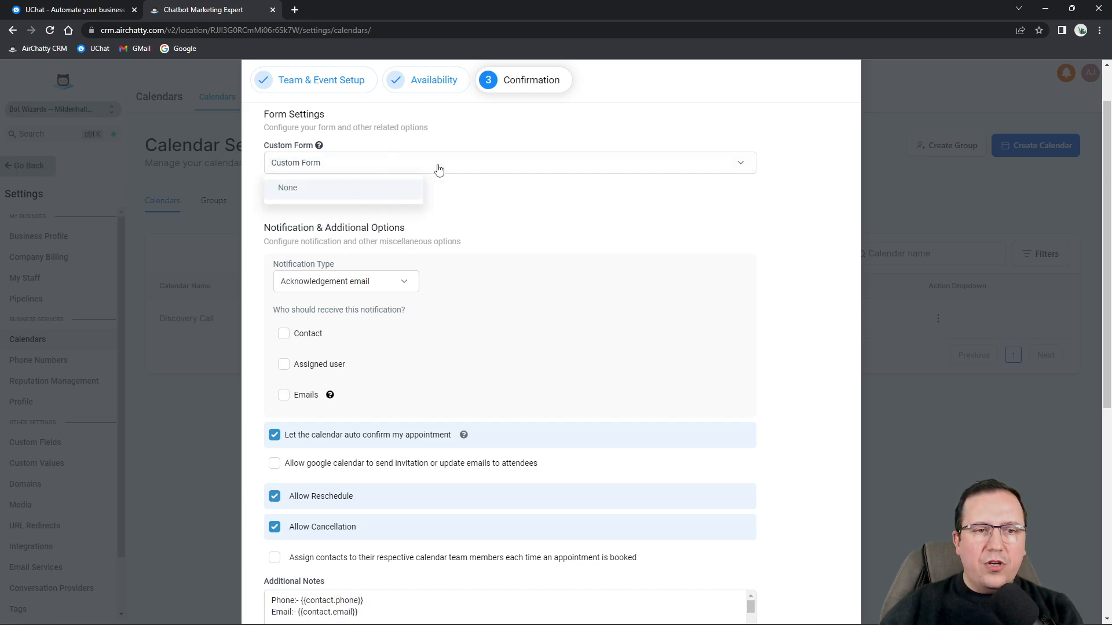
click(513, 201)
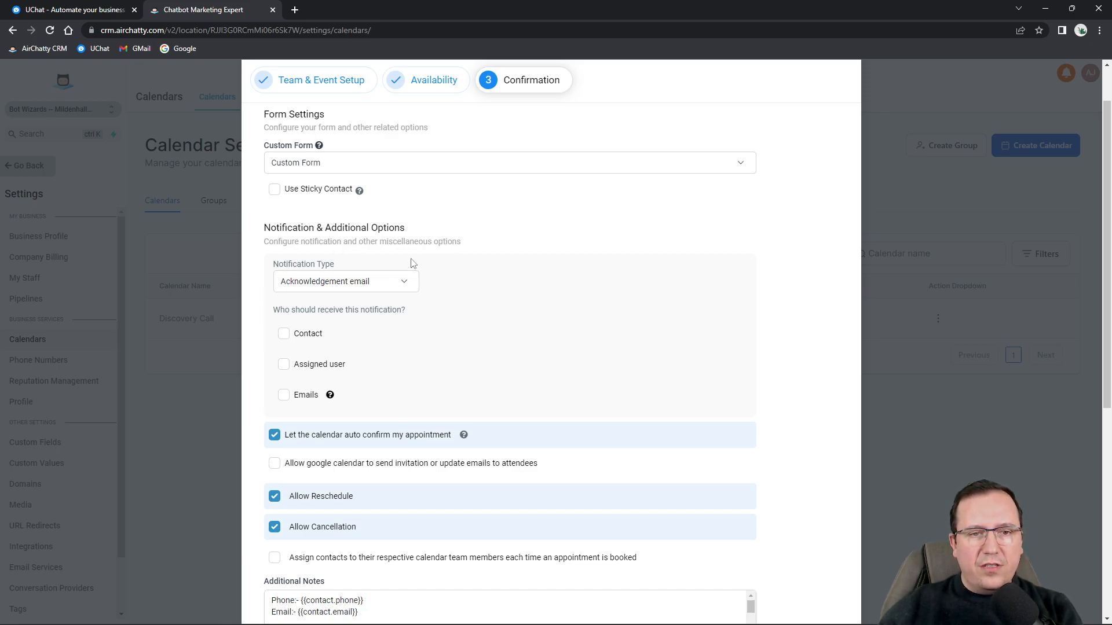
Try the notification recipients, entering then clearing two alert email addresses.
click(325, 282)
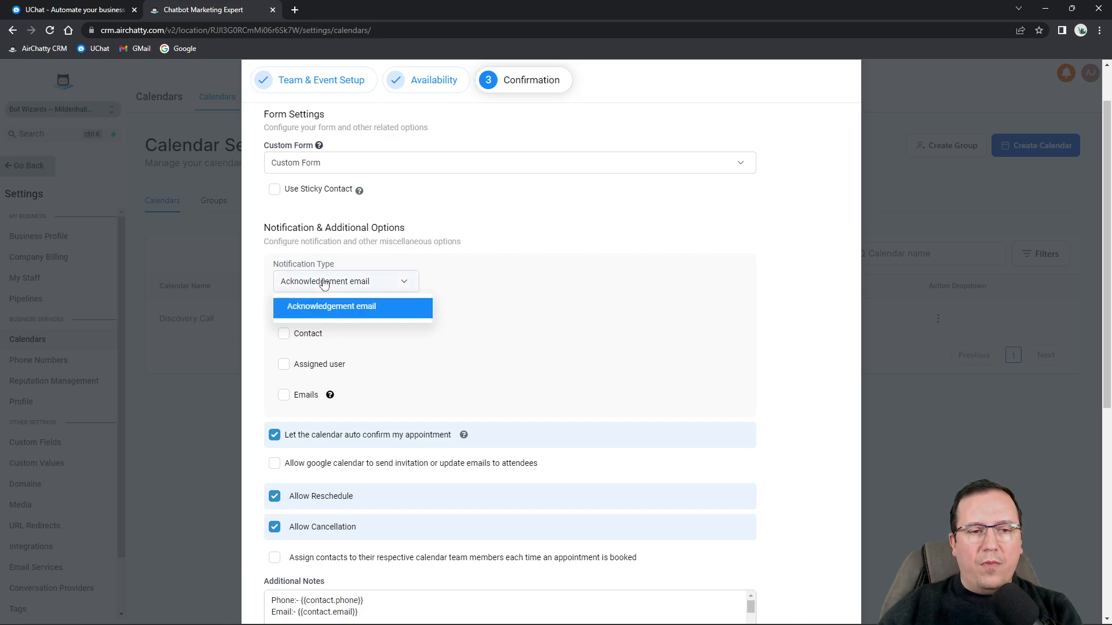
click(322, 282)
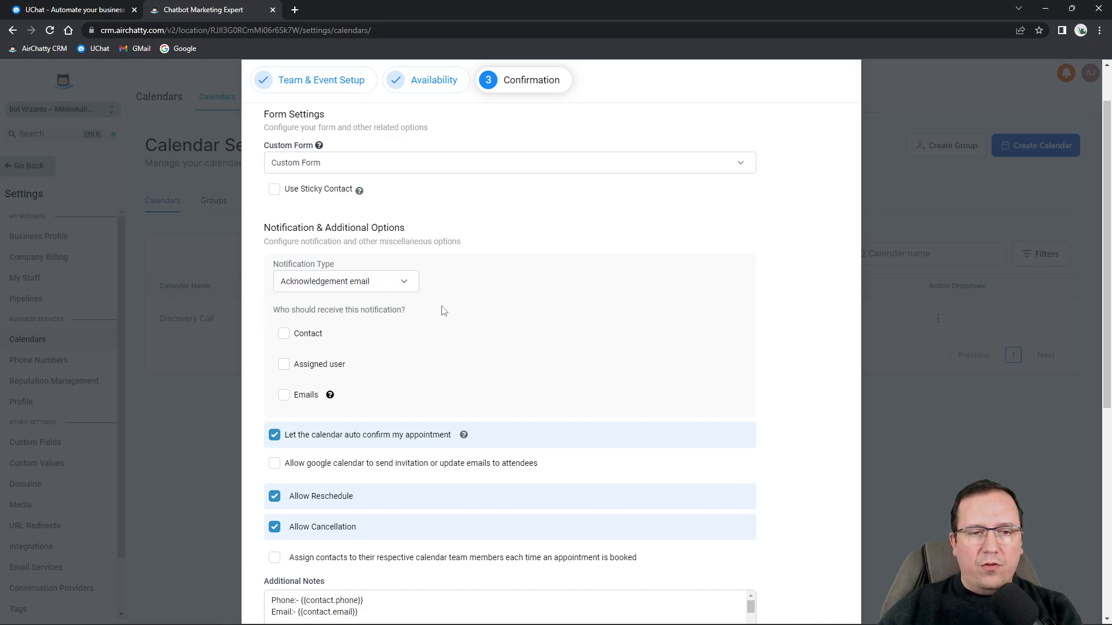
click(284, 336)
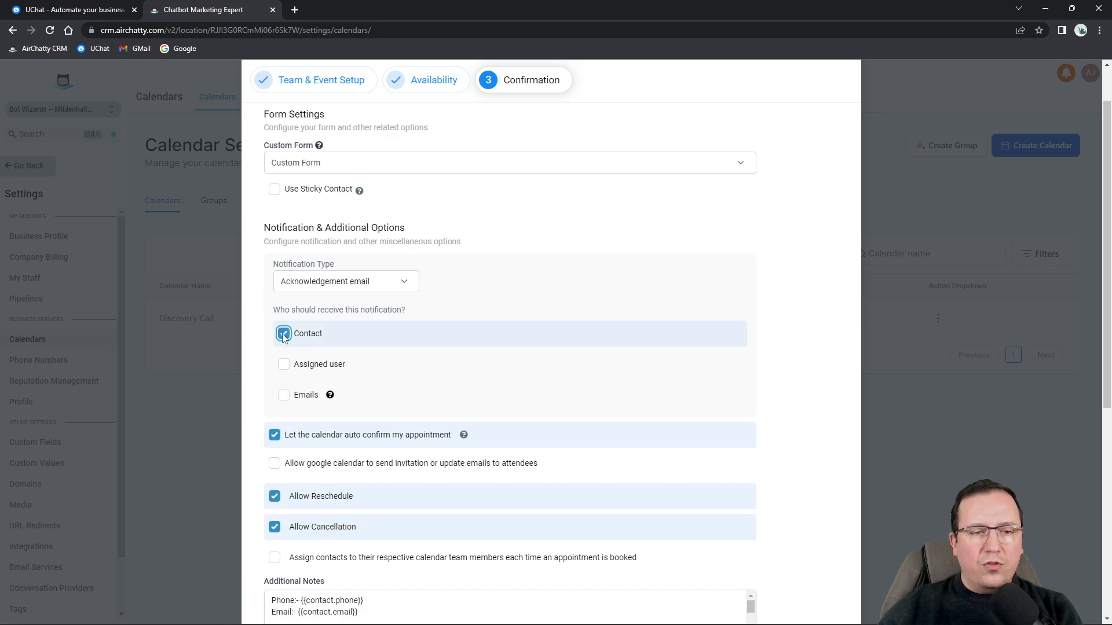
click(283, 335)
click(283, 365)
click(284, 365)
click(284, 395)
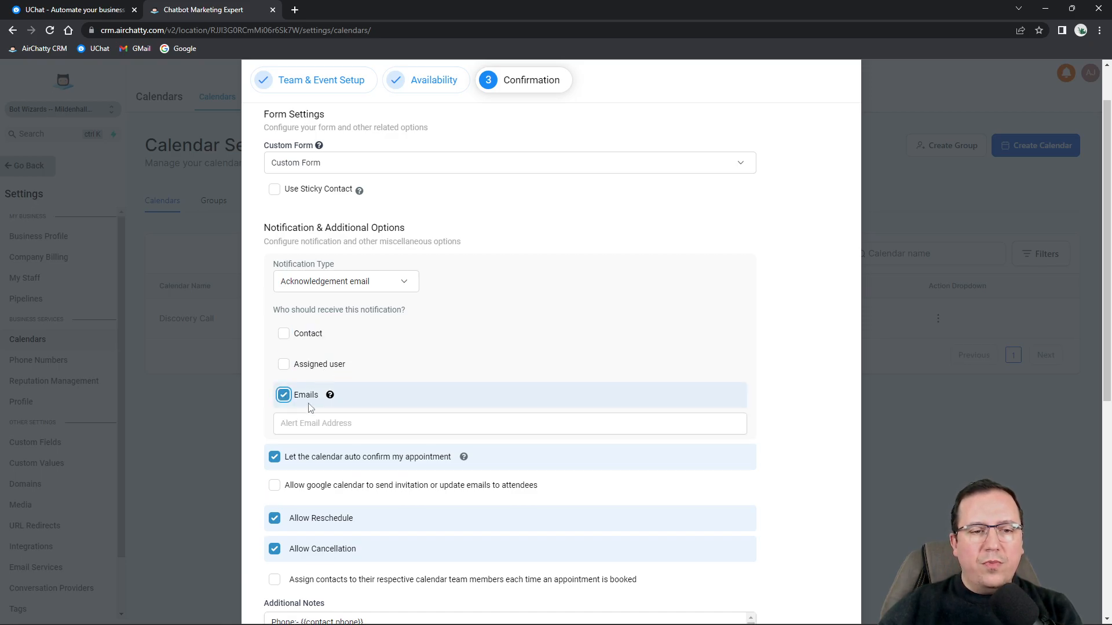
click(328, 421)
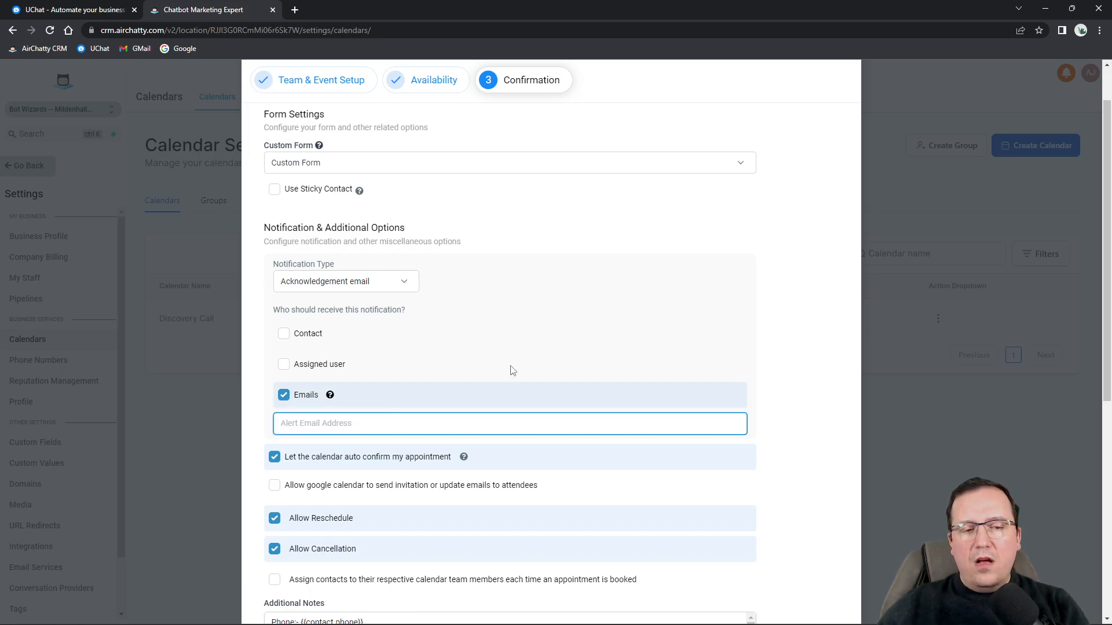
text(email1@email.com,em)
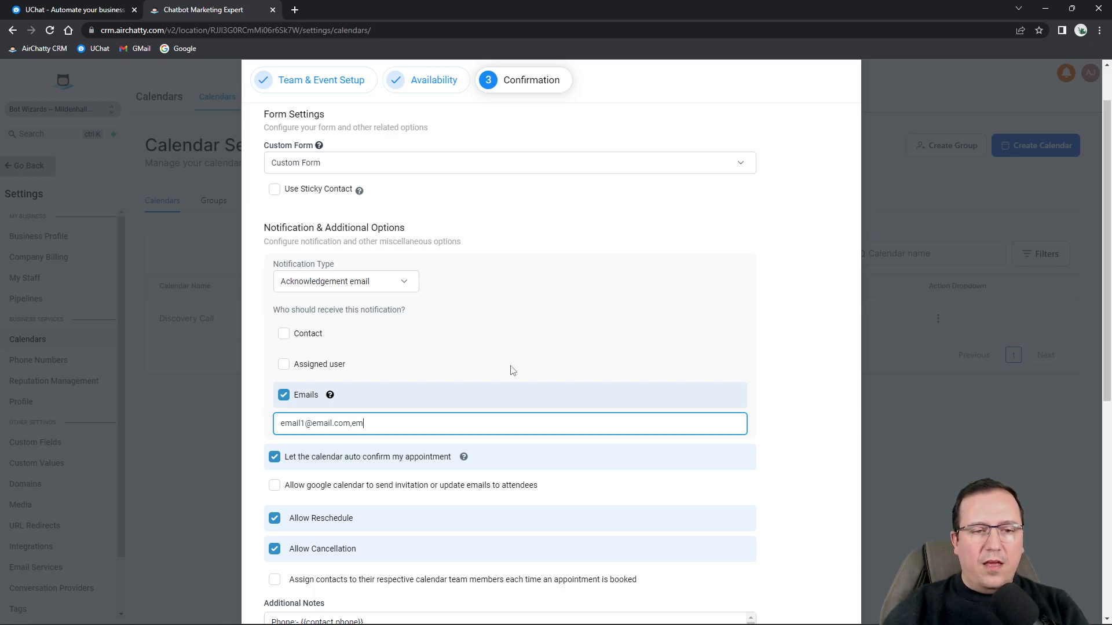
text(ail2@email.com,)
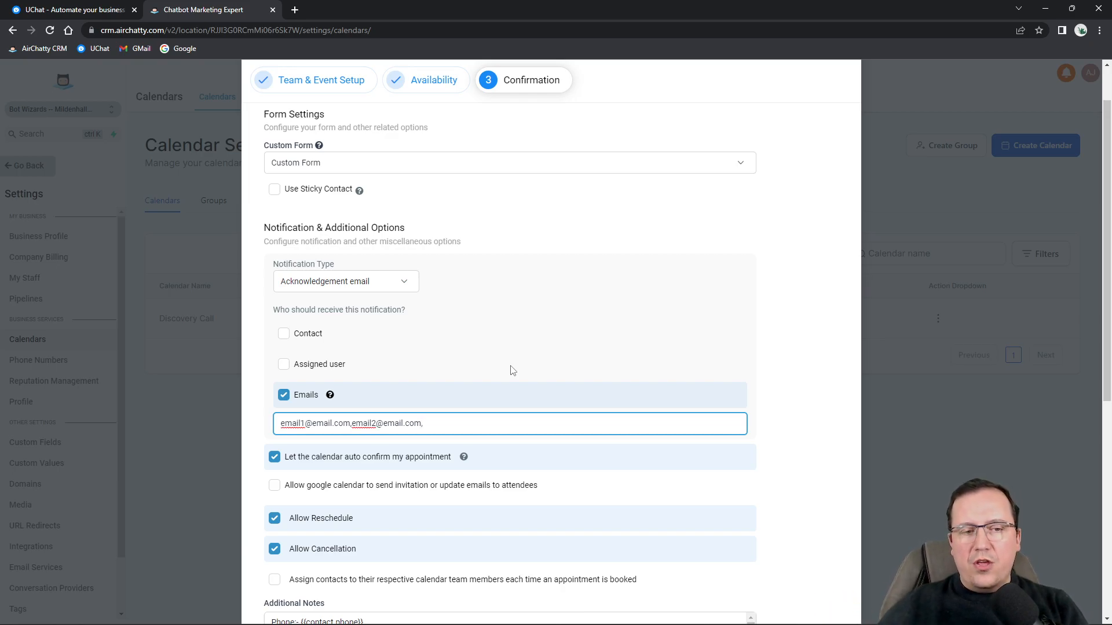
key(ctrl+a)
key(BackSpace)
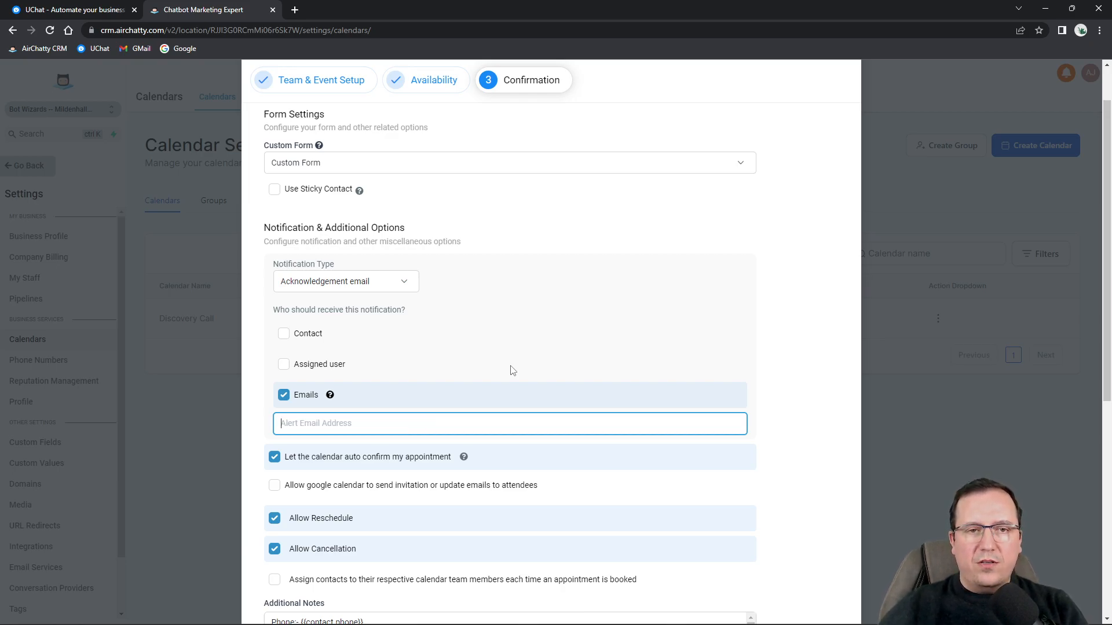
Send acknowledgement emails to both the contact and the assigned user, not extra addresses.
click(287, 335)
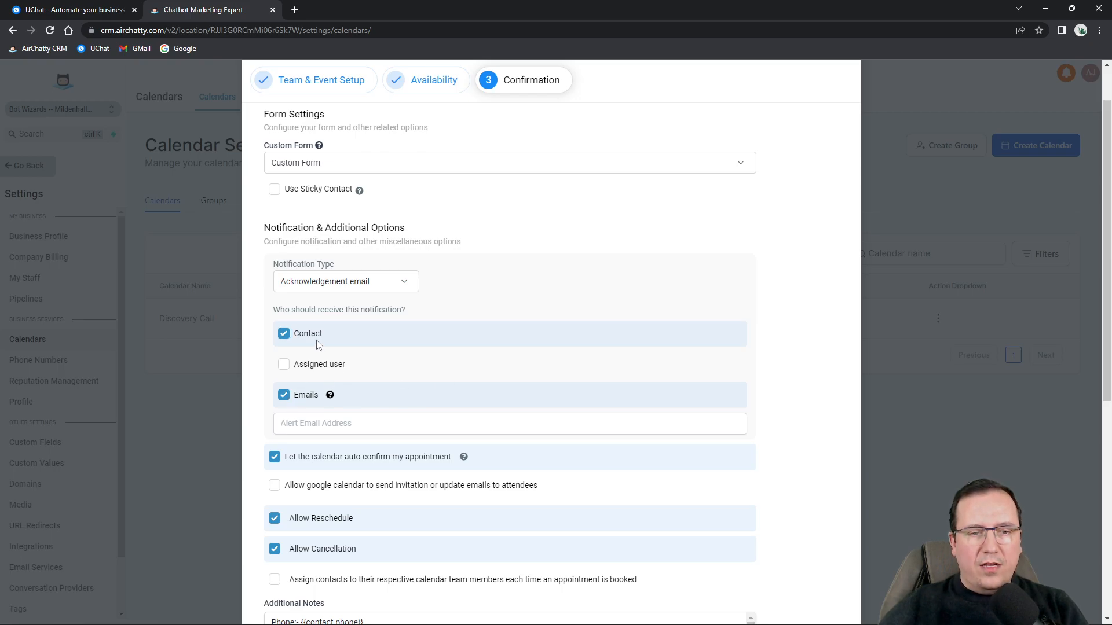
click(285, 398)
click(286, 367)
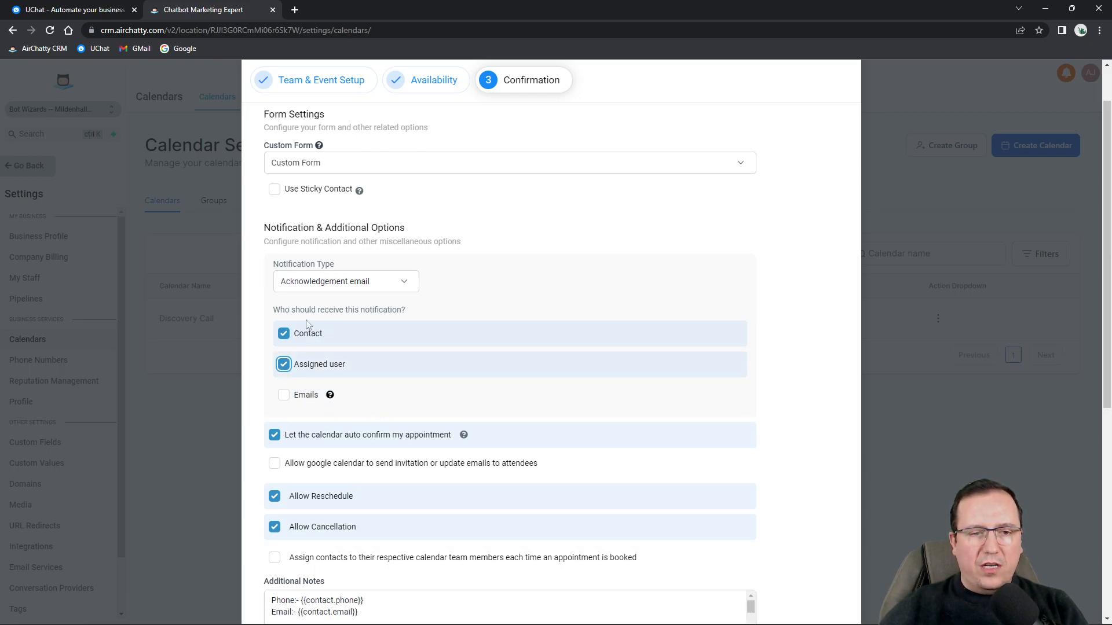
scroll(242, 372, down, 2)
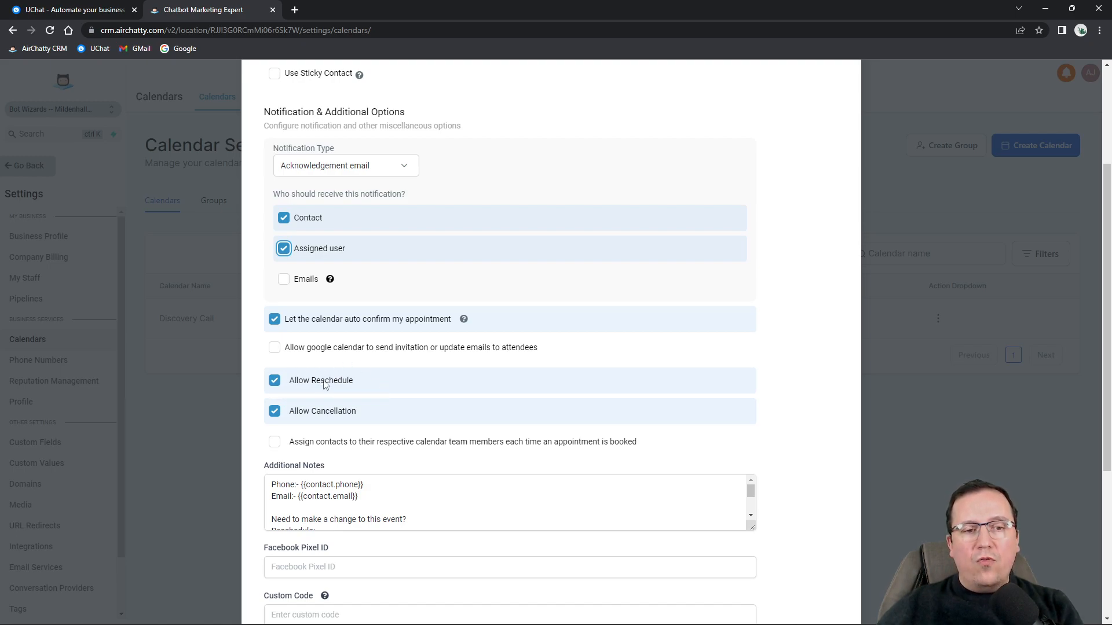
Turn Allow Cancellation and Allow Reschedule off and back on, leaving both enabled.
click(274, 412)
click(274, 382)
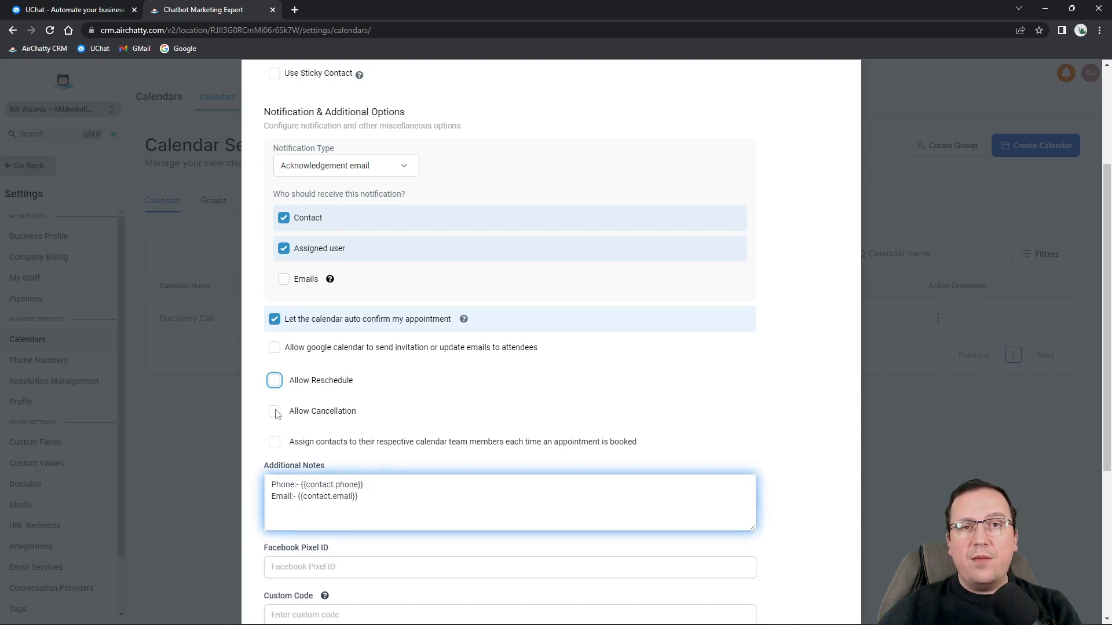
click(275, 411)
click(275, 381)
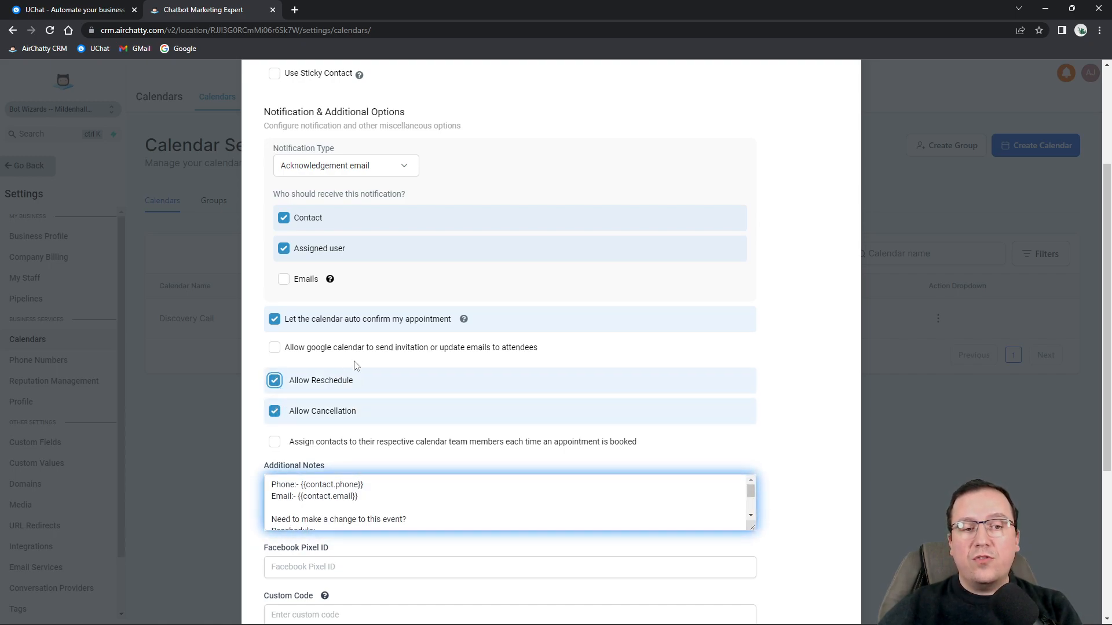
scroll(584, 396, down, 1)
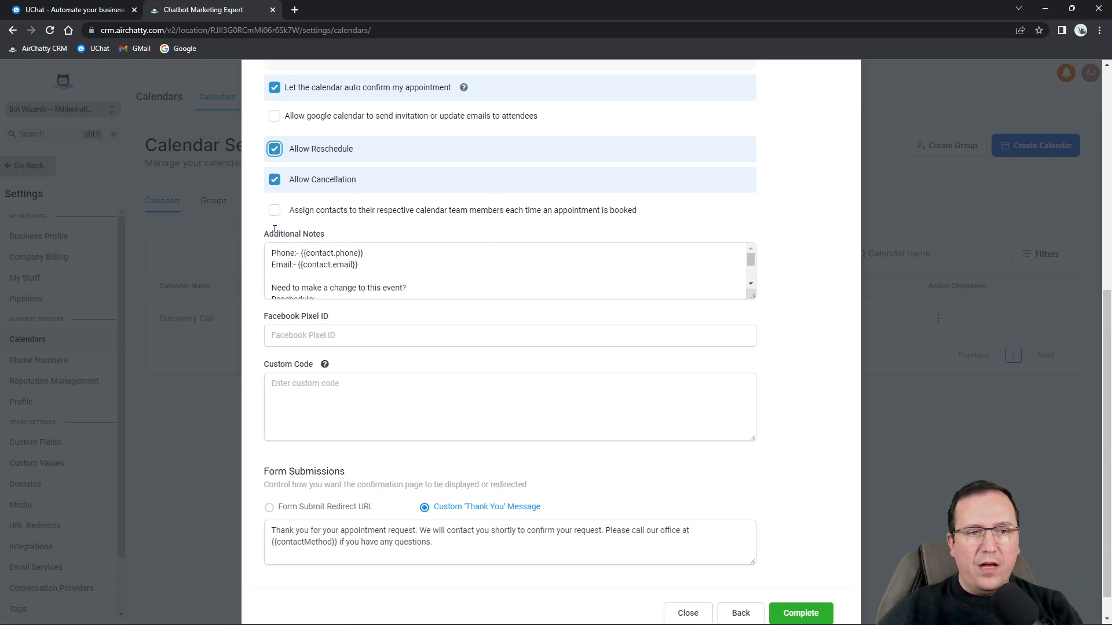
Enlarge the Additional Notes box to reveal its full text, including reschedule and cancel links.
drag(268, 231, 325, 234)
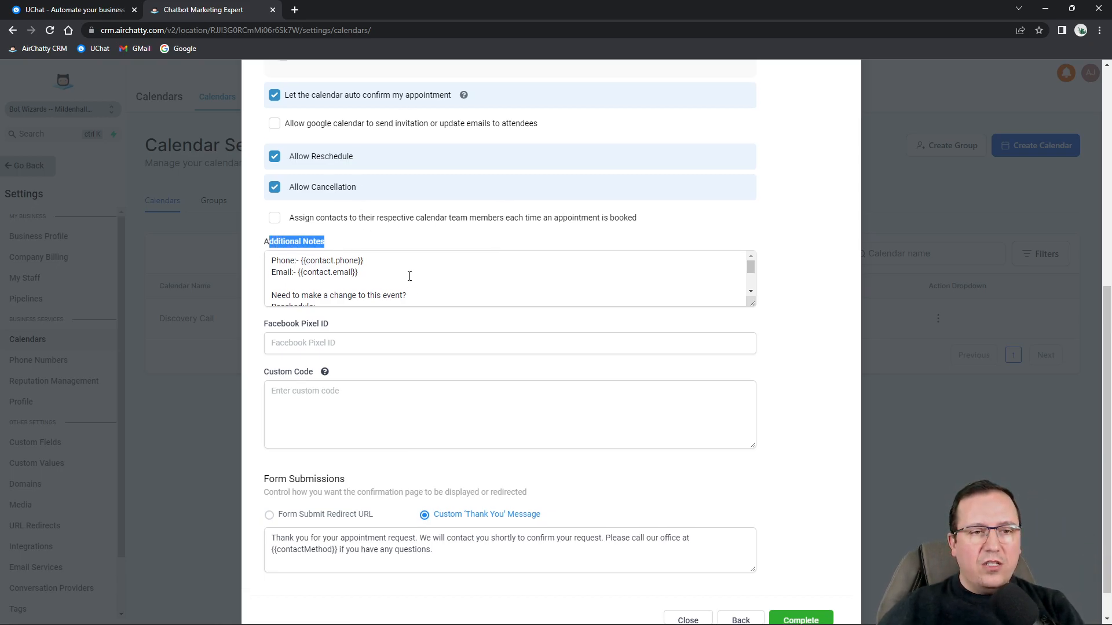
scroll(375, 365, up, 2)
click(370, 379)
scroll(368, 385, down, 3)
scroll(365, 389, up, 3)
drag(271, 369, 296, 369)
click(322, 371)
drag(375, 375, 322, 369)
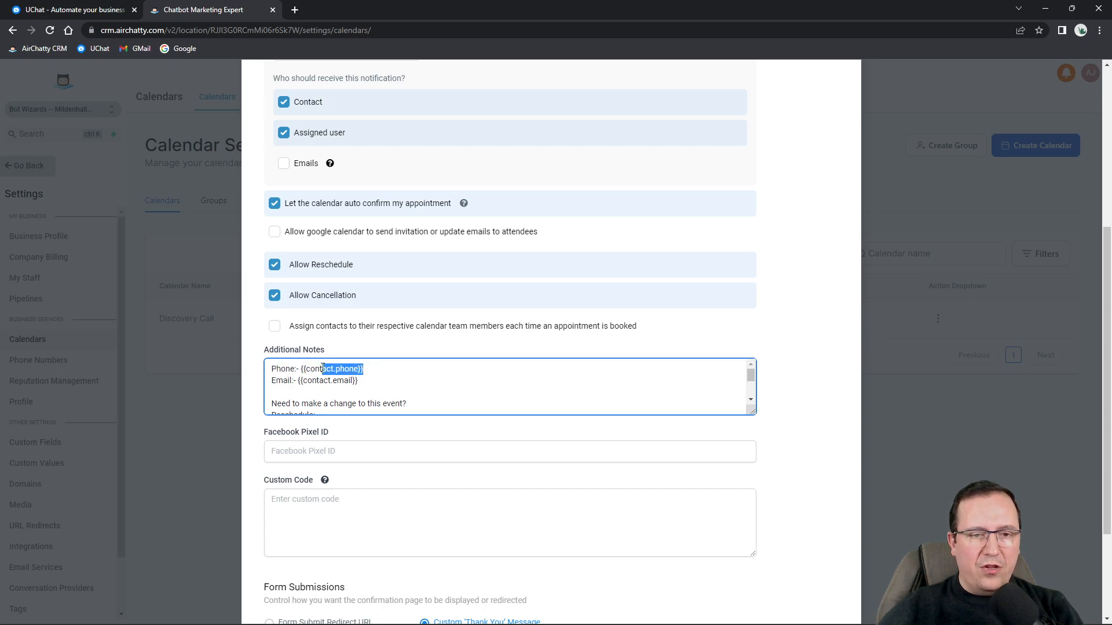
scroll(290, 382, down, 4)
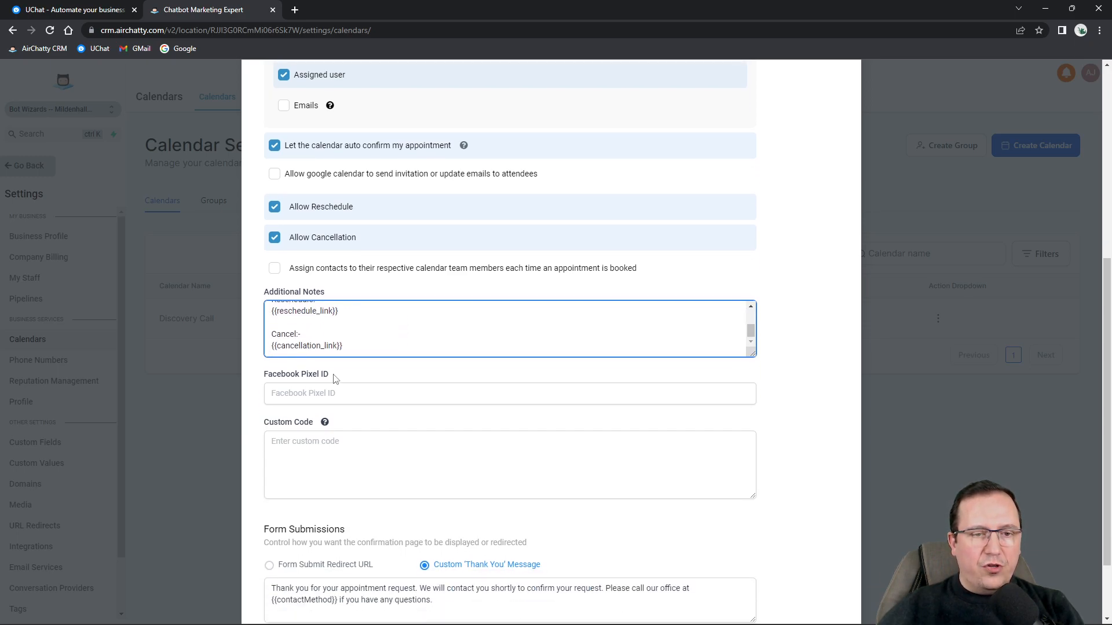
drag(751, 353, 752, 443)
scroll(441, 419, down, 2)
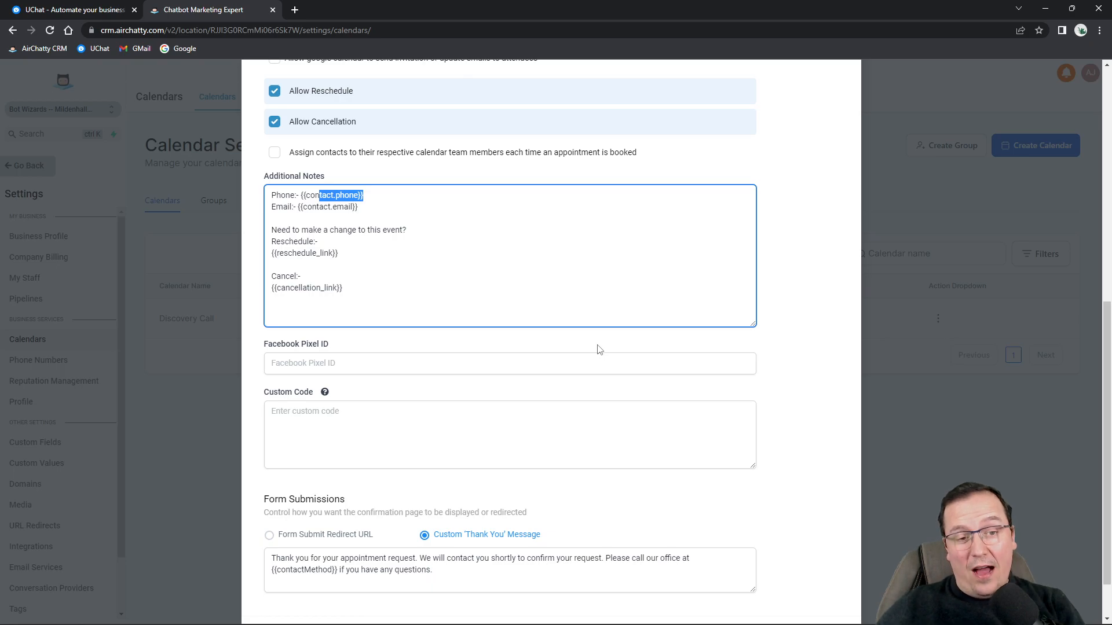
click(385, 360)
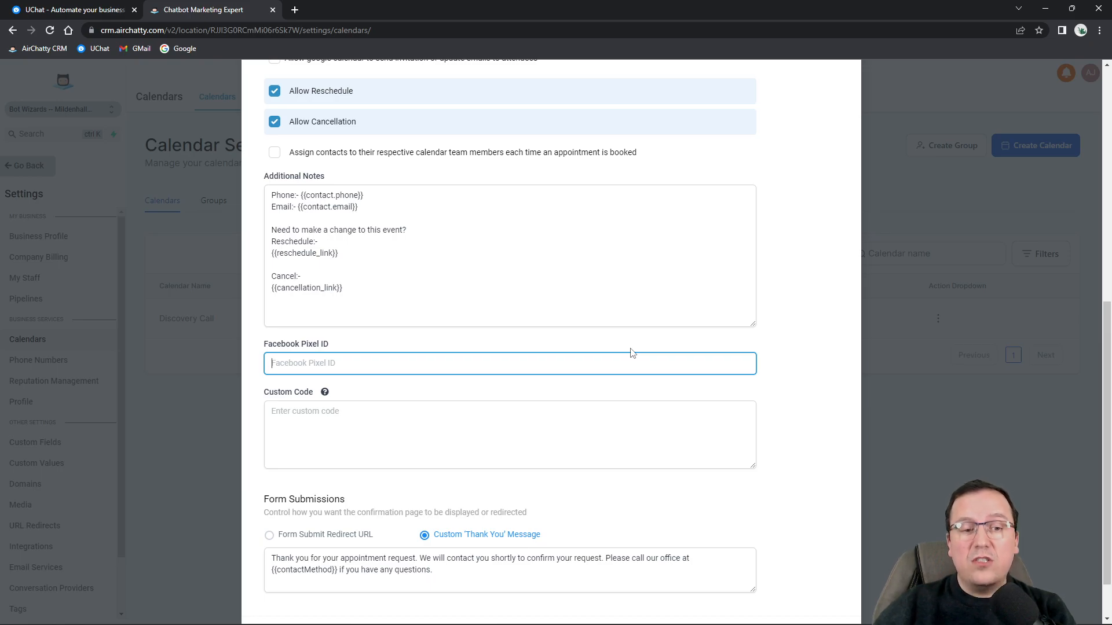
Review the custom thank-you message text in the form-submission settings.
scroll(628, 350, down, 1)
drag(269, 334, 306, 336)
mouse_move(322, 338)
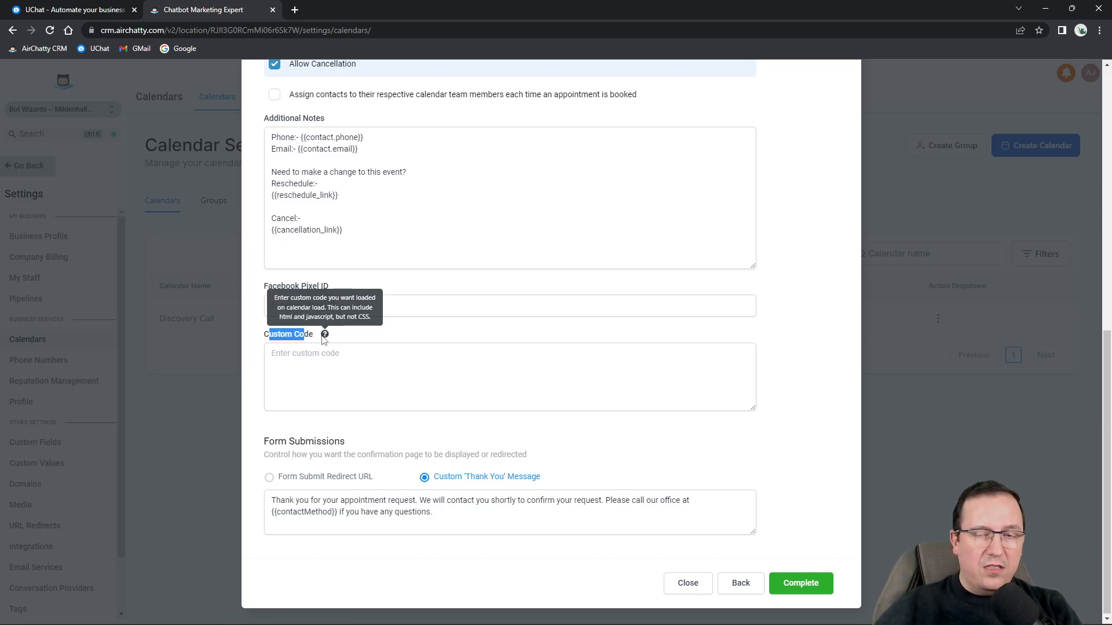
click(363, 371)
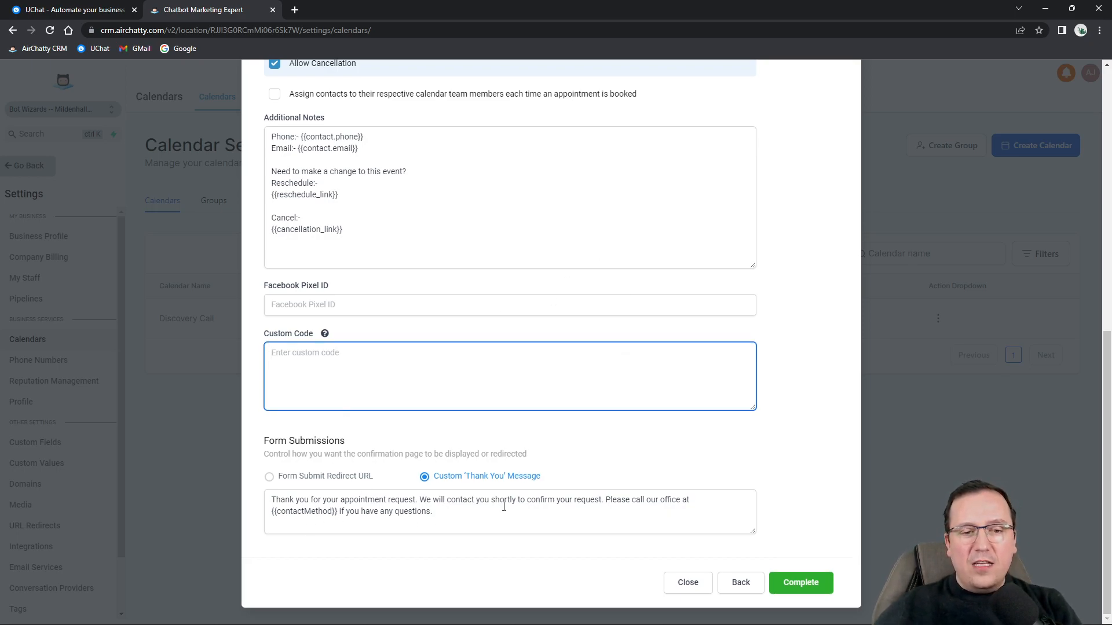
drag(485, 514, 220, 505)
click(441, 515)
drag(442, 516, 252, 490)
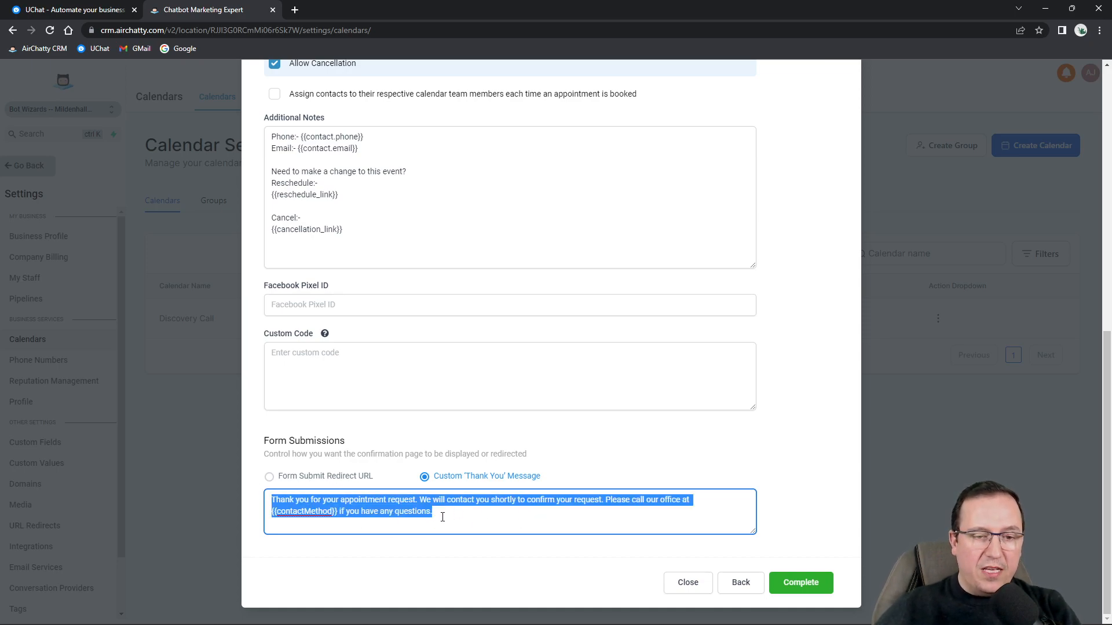
Keep the Custom 'Thank You' Message option and complete the Discovery Call calendar.
click(293, 481)
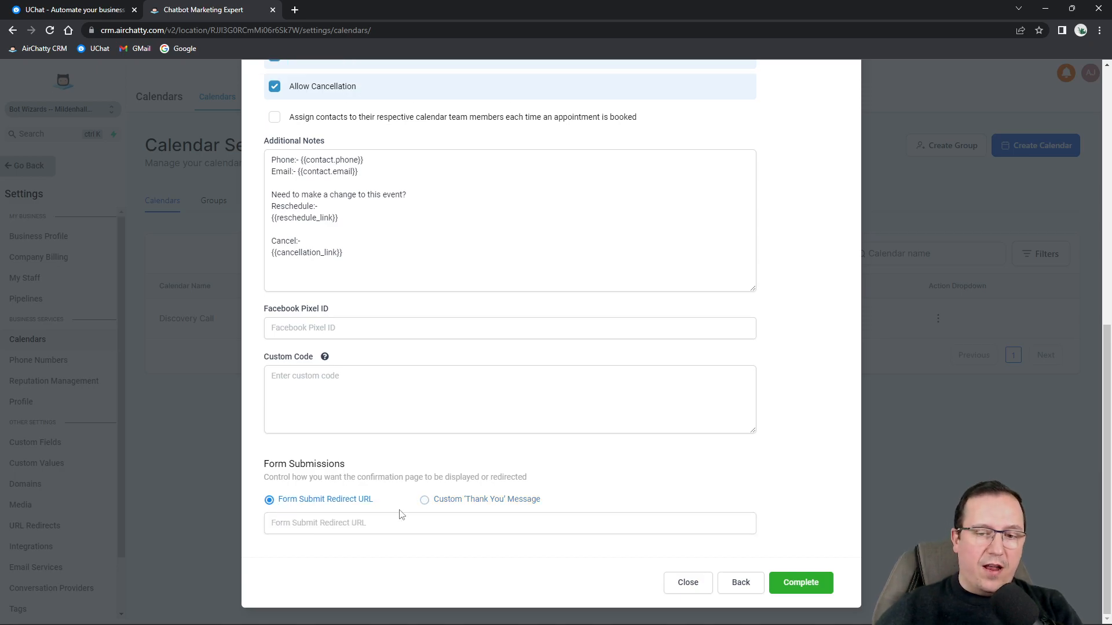
click(440, 501)
scroll(592, 486, up, 4)
scroll(807, 570, down, 4)
click(808, 582)
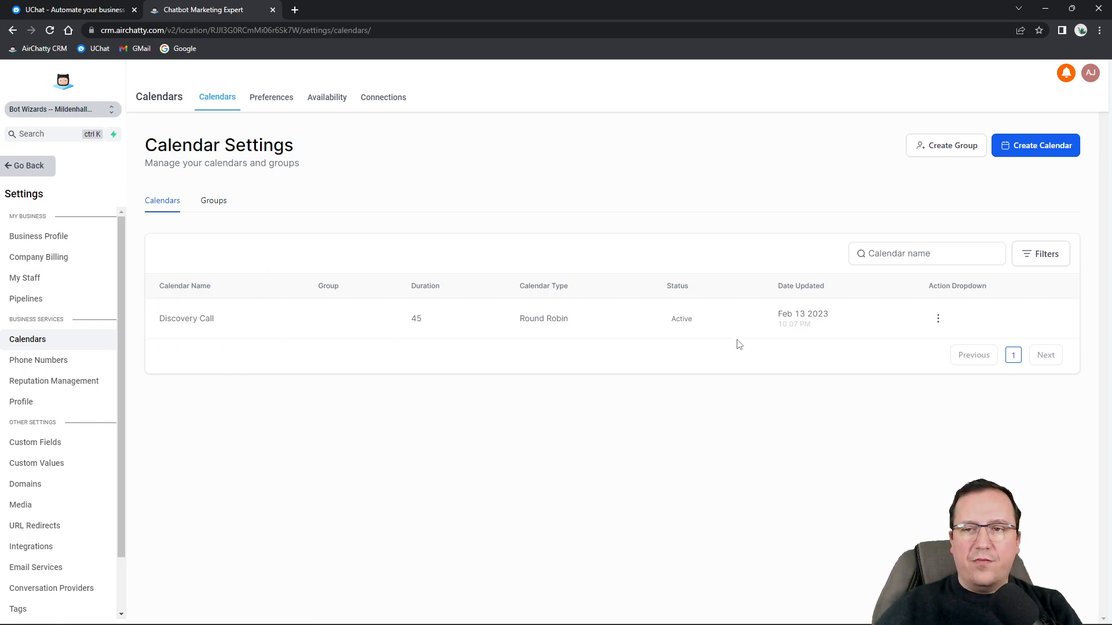
Start a new Unassigned Booking calendar and select its blank name field.
drag(505, 319, 589, 326)
click(589, 326)
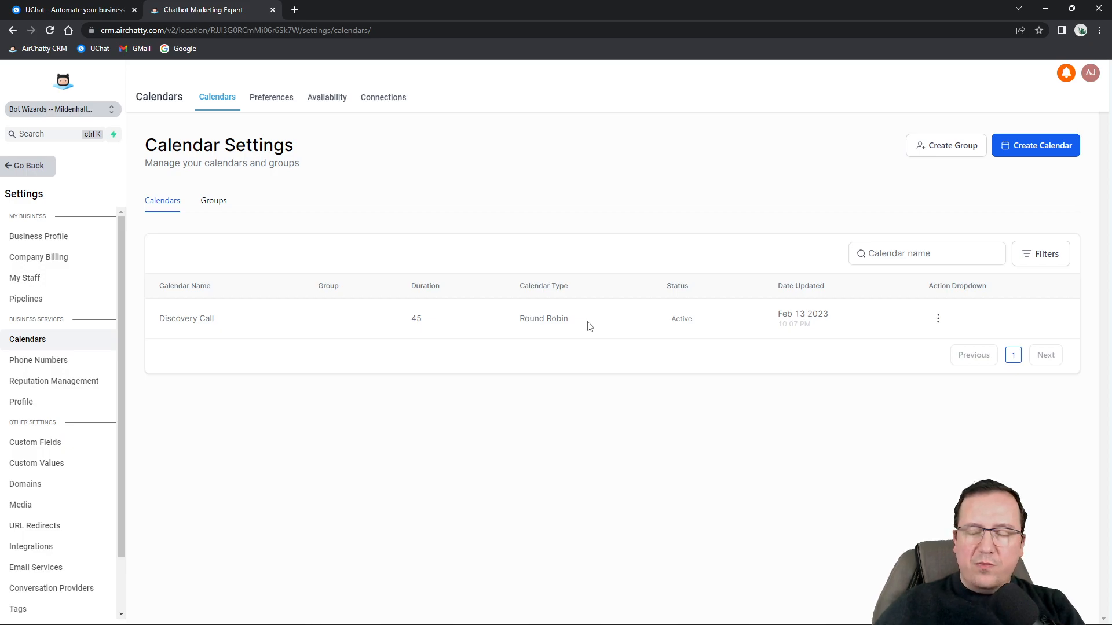
click(1027, 146)
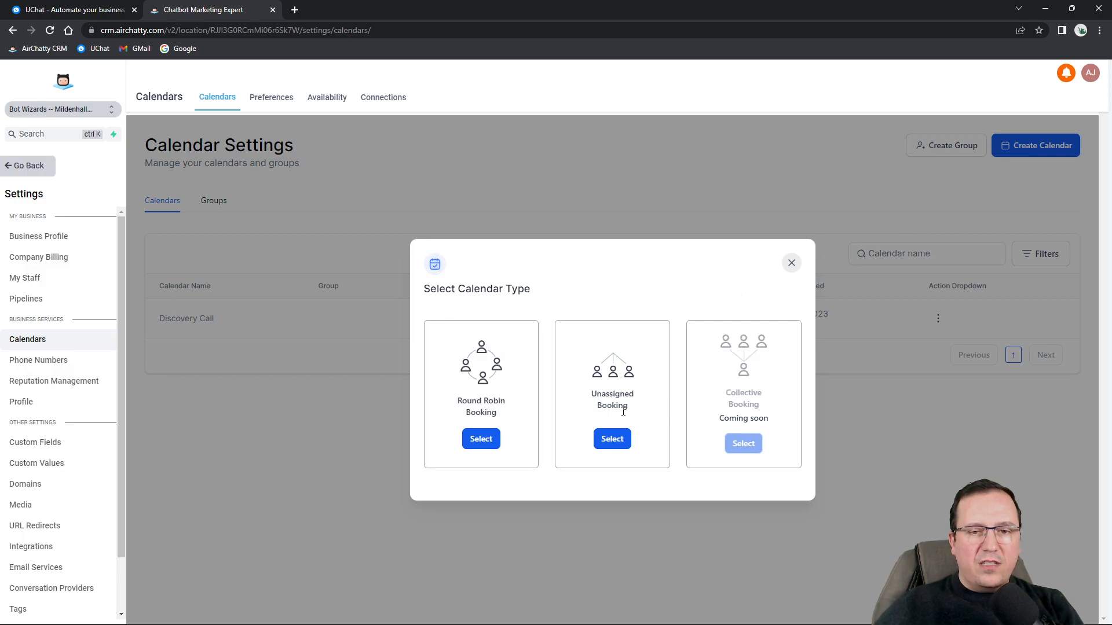
click(612, 440)
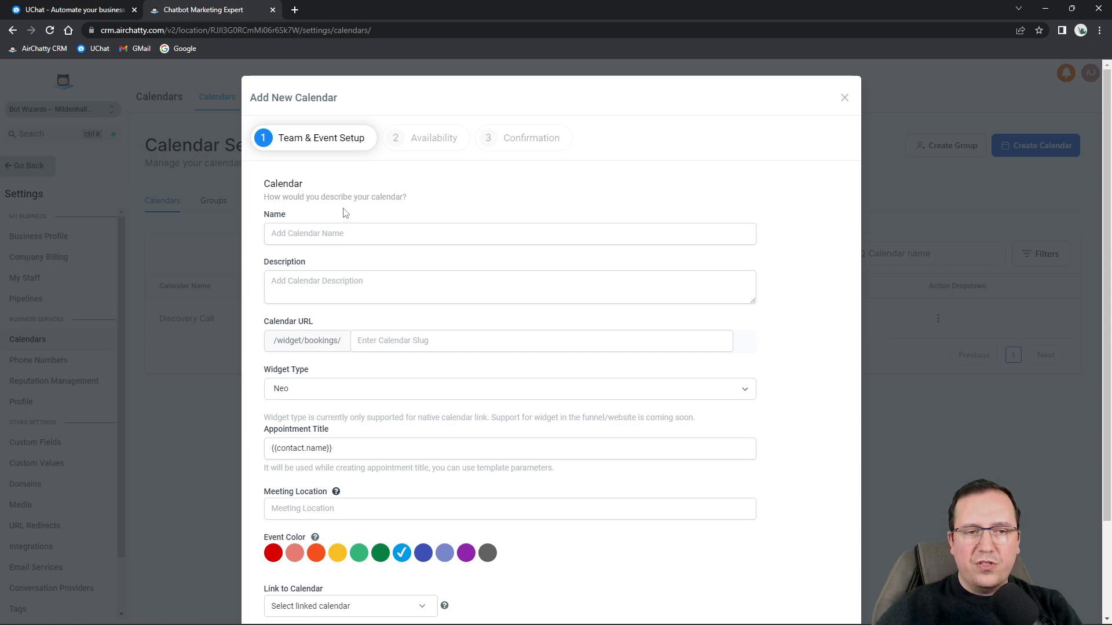
click(357, 232)
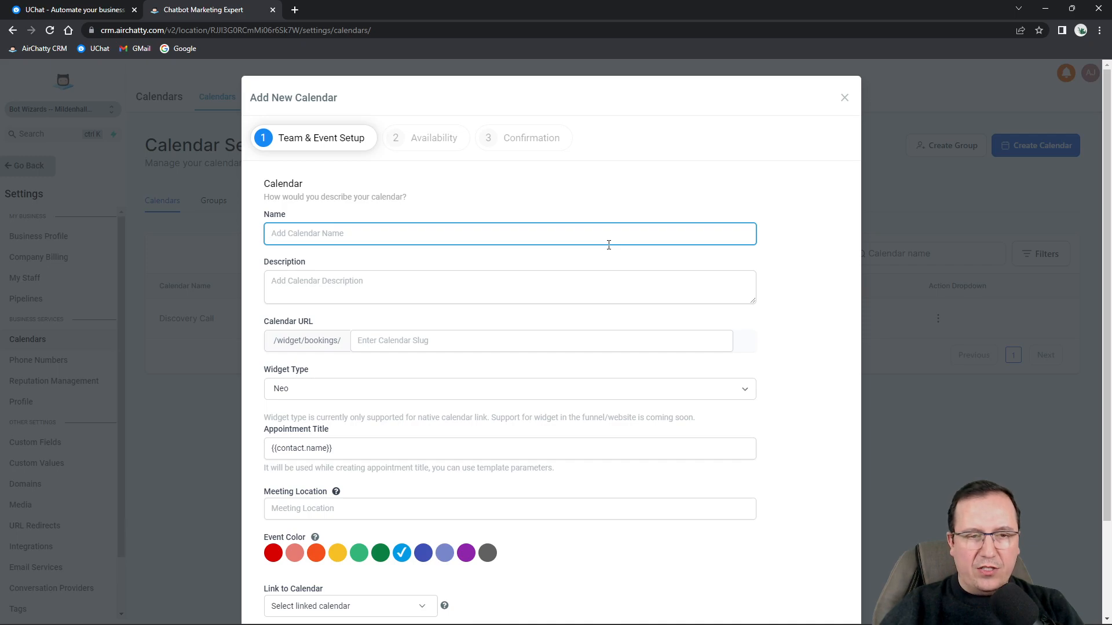
Name the calendar 'Business Meeting' with the description 'Monthly business meeting'.
text(BusinessMe)
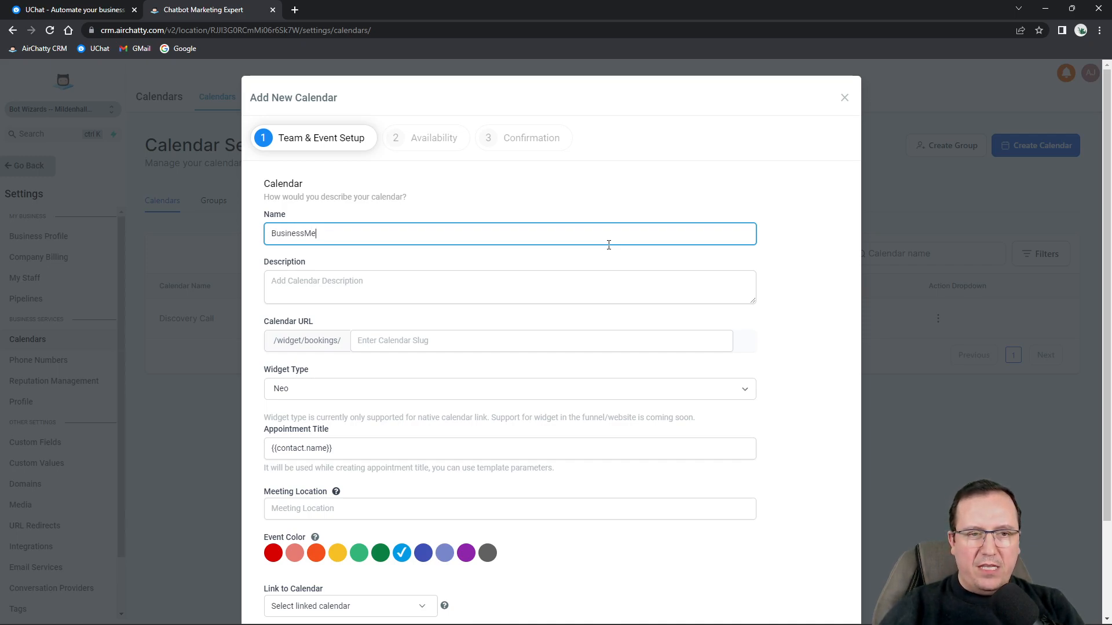
key(BackSpace)
key(BackSpace)
key(BackSpace)
text(Meeting)
click(669, 298)
text(Bu)
key(BackSpace)
key(BackSpace)
text(Monthnl)
key(BackSpace)
key(BackSpace)
key(BackSpace)
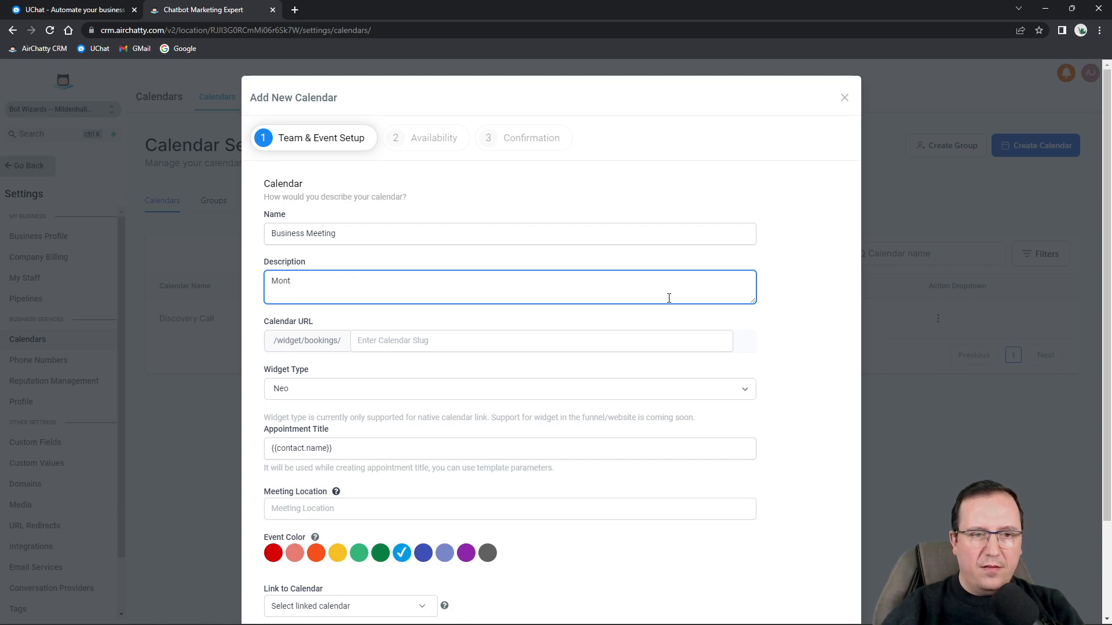
text(hly business meeting)
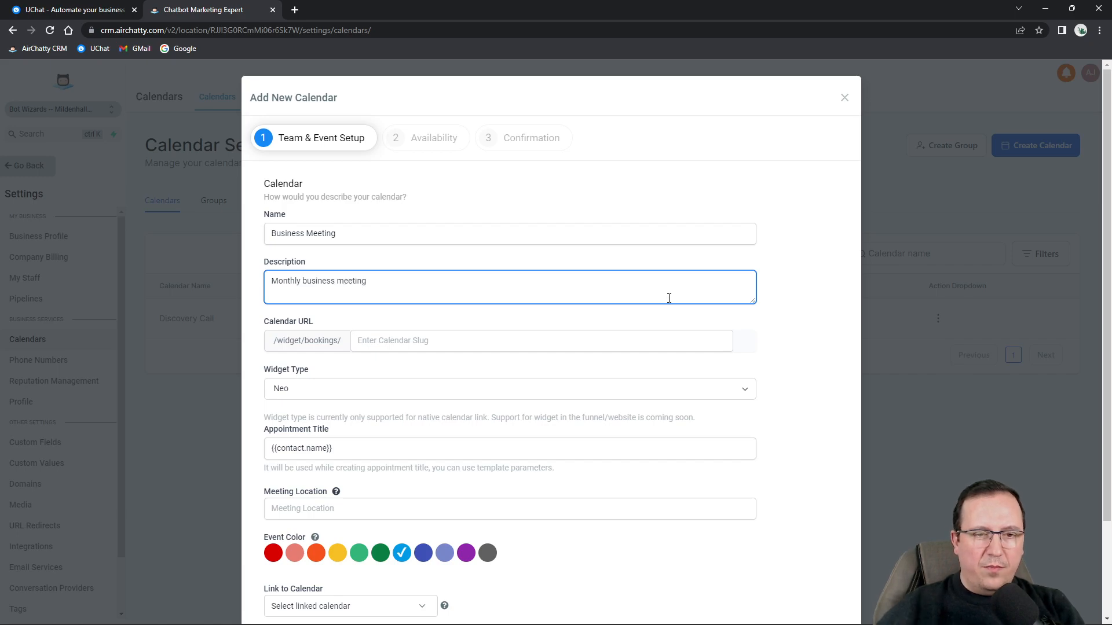
Set the calendar URL slug to 'businessmeet' and choose the Classic widget type.
click(498, 342)
text(businessmeet-)
key(BackSpace)
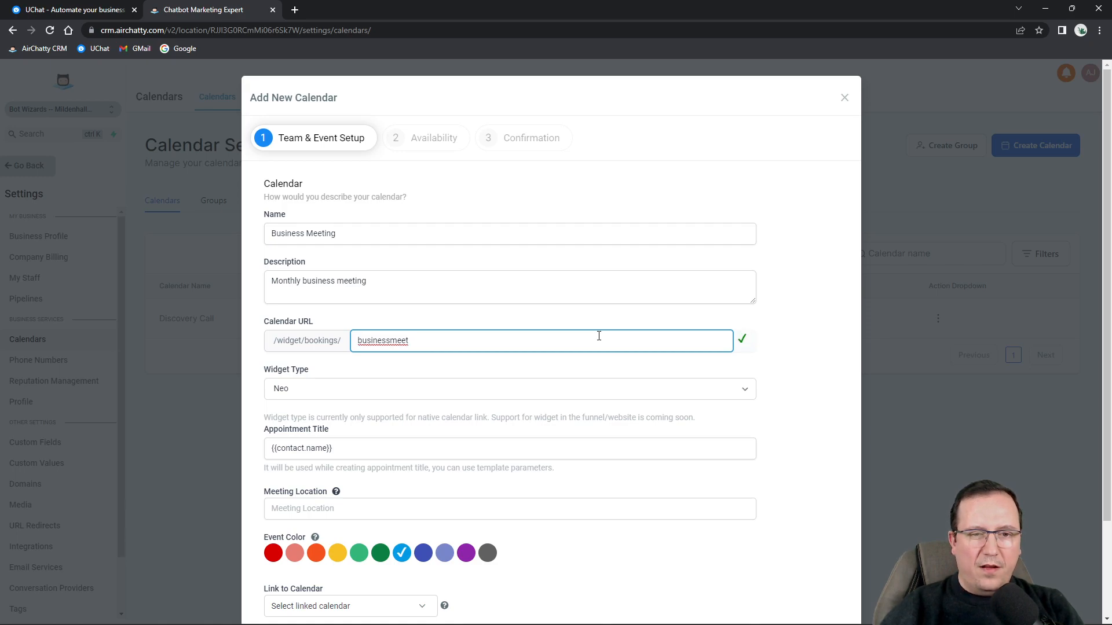
click(762, 358)
click(313, 389)
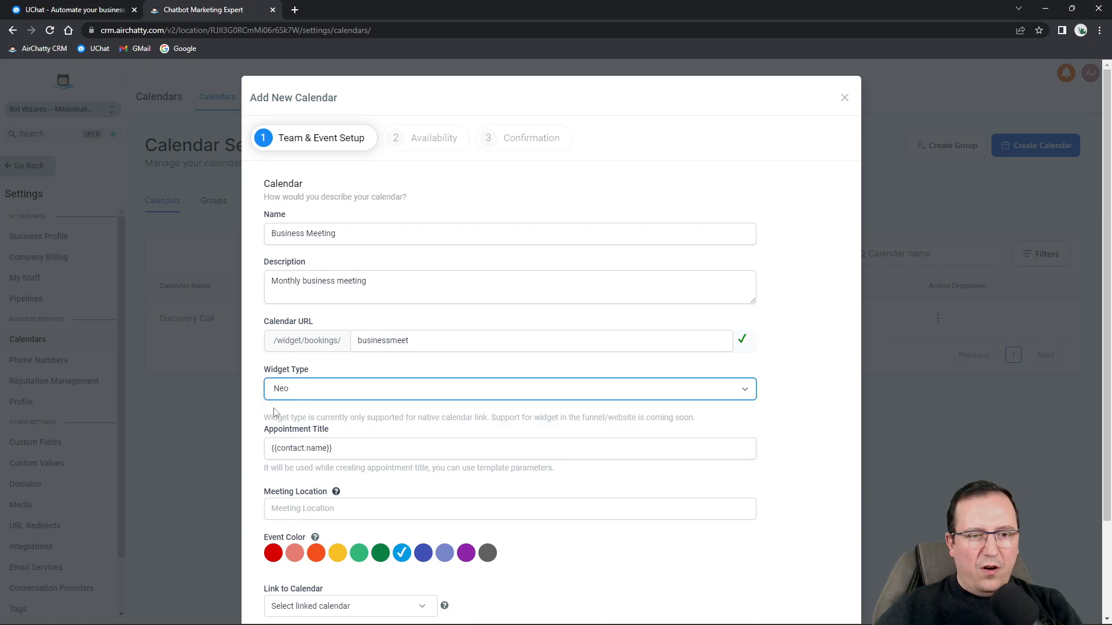
click(308, 393)
click(289, 404)
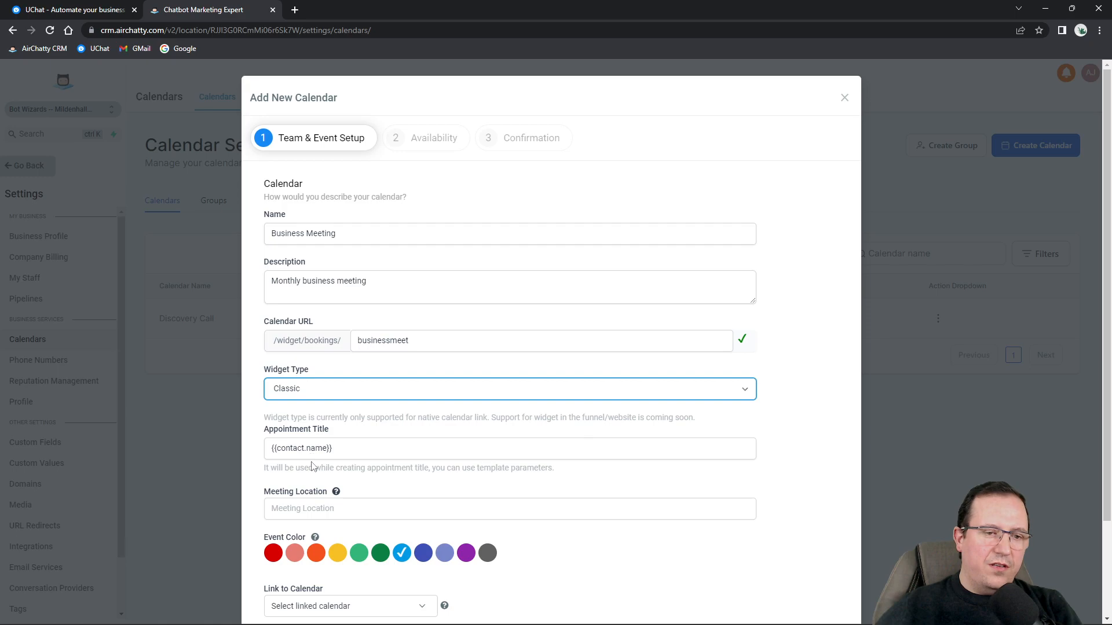
Enter 'Online' as the meeting location, keep One way syncing, and continue to Availability.
scroll(330, 416, down, 2)
click(303, 401)
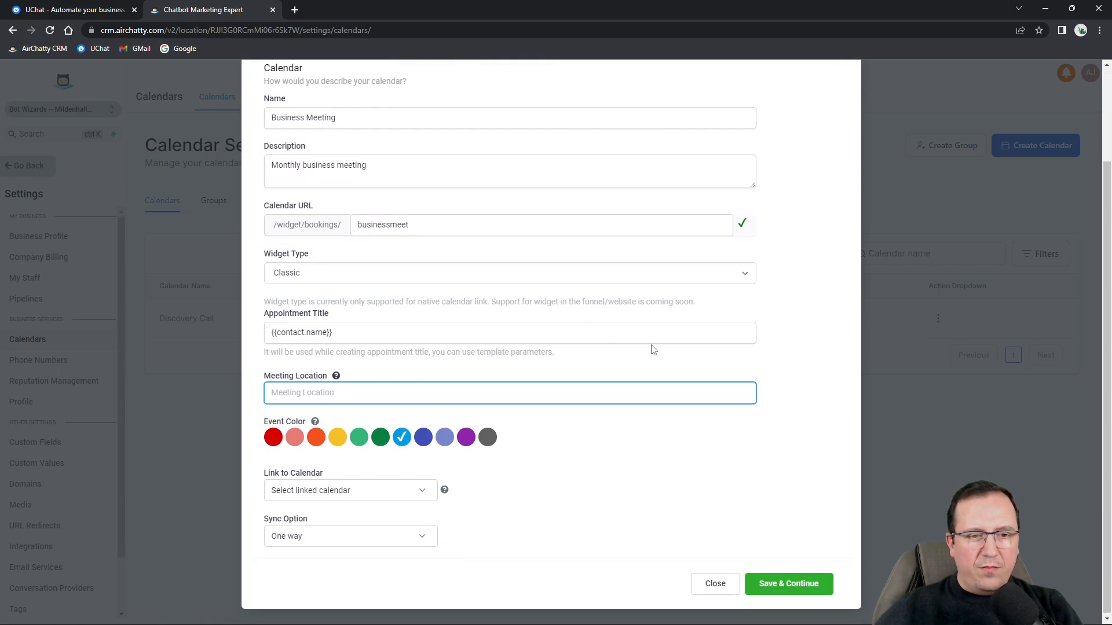
text(Online)
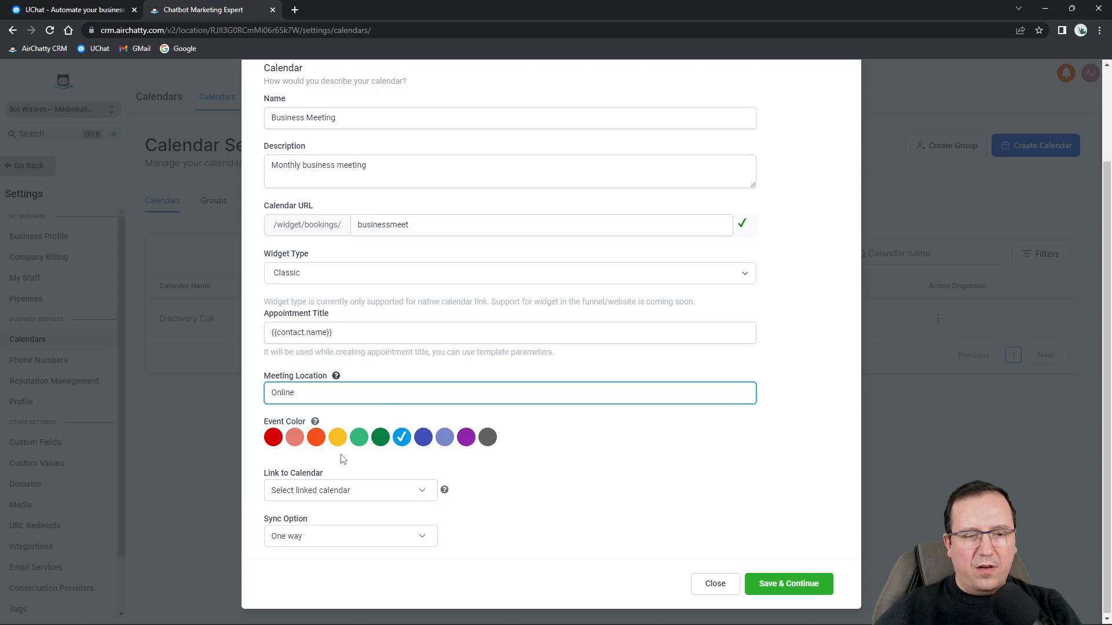
click(314, 491)
click(348, 523)
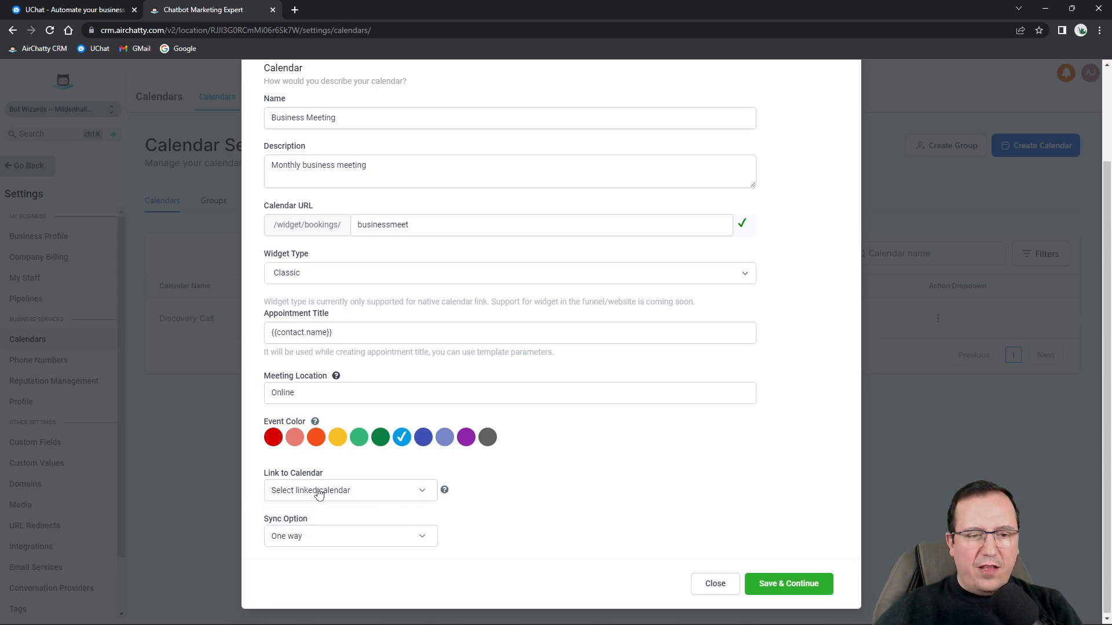
click(294, 540)
click(541, 483)
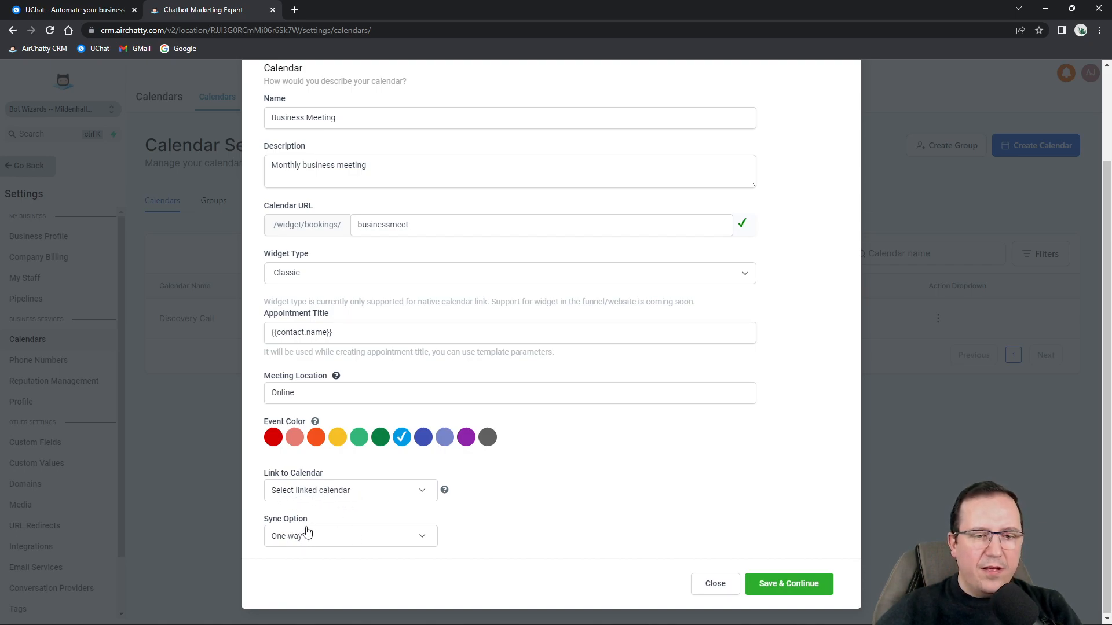
click(296, 542)
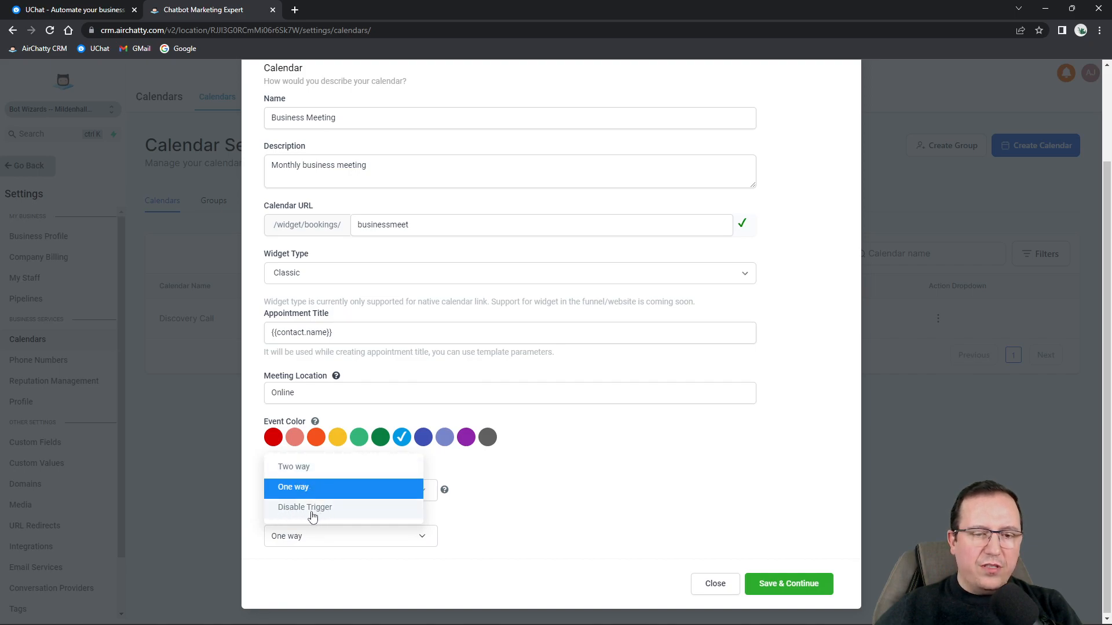
click(546, 529)
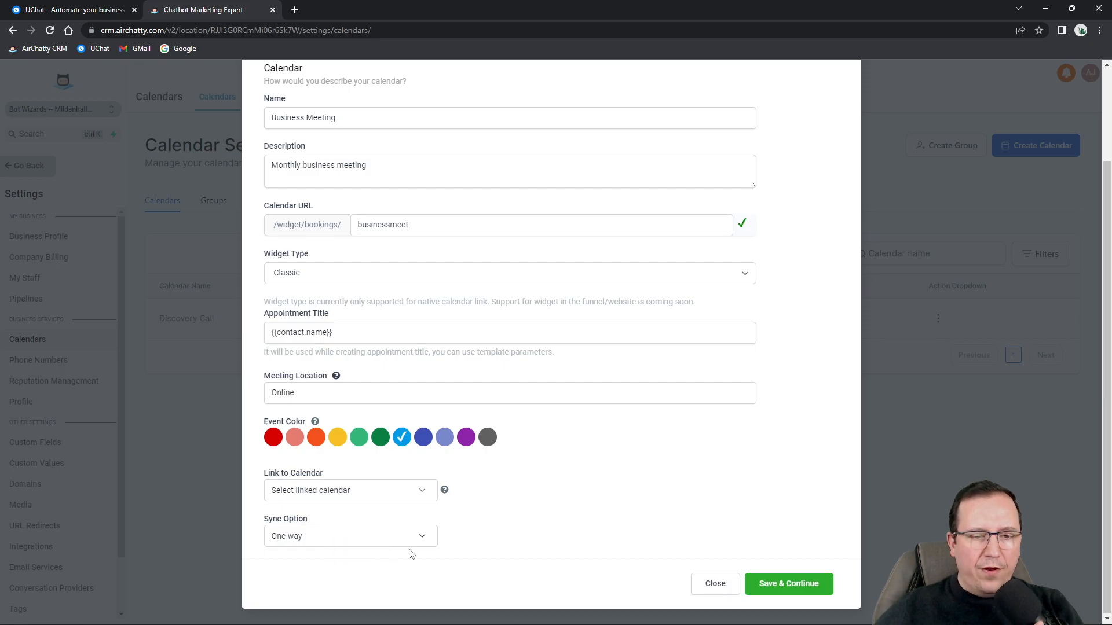
click(776, 586)
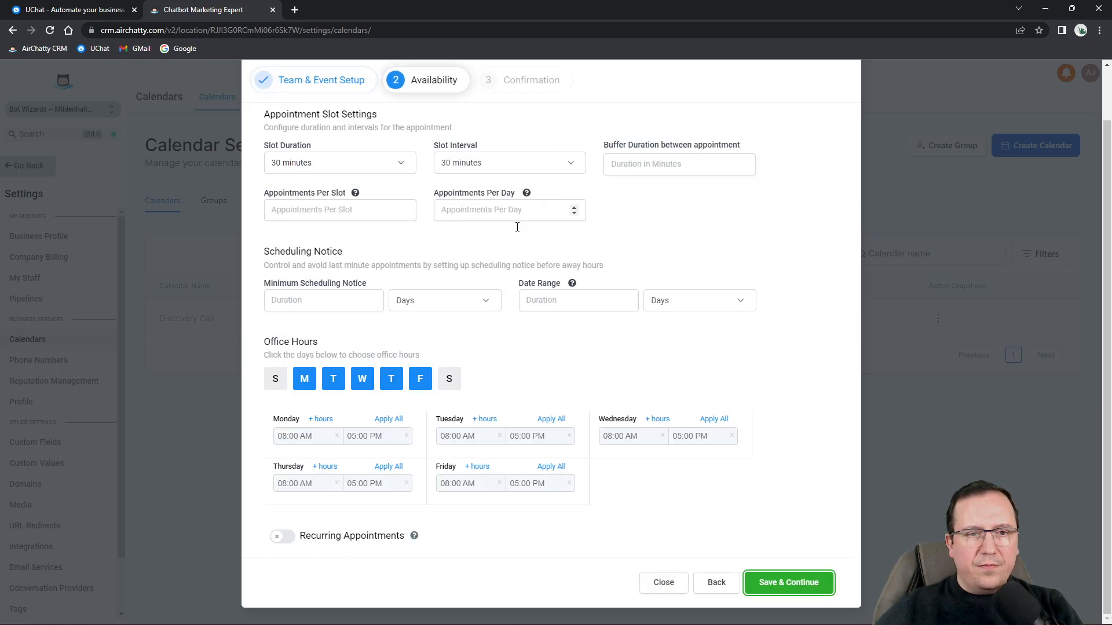
Set a 1-hour slot duration with a 10-minute slot interval.
click(312, 224)
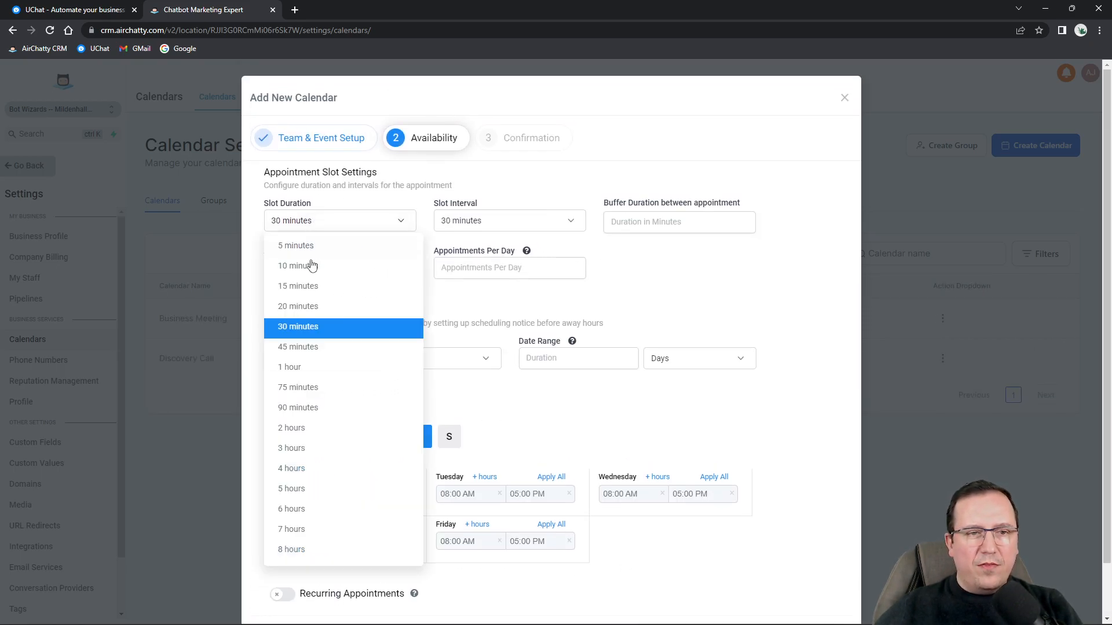
click(290, 368)
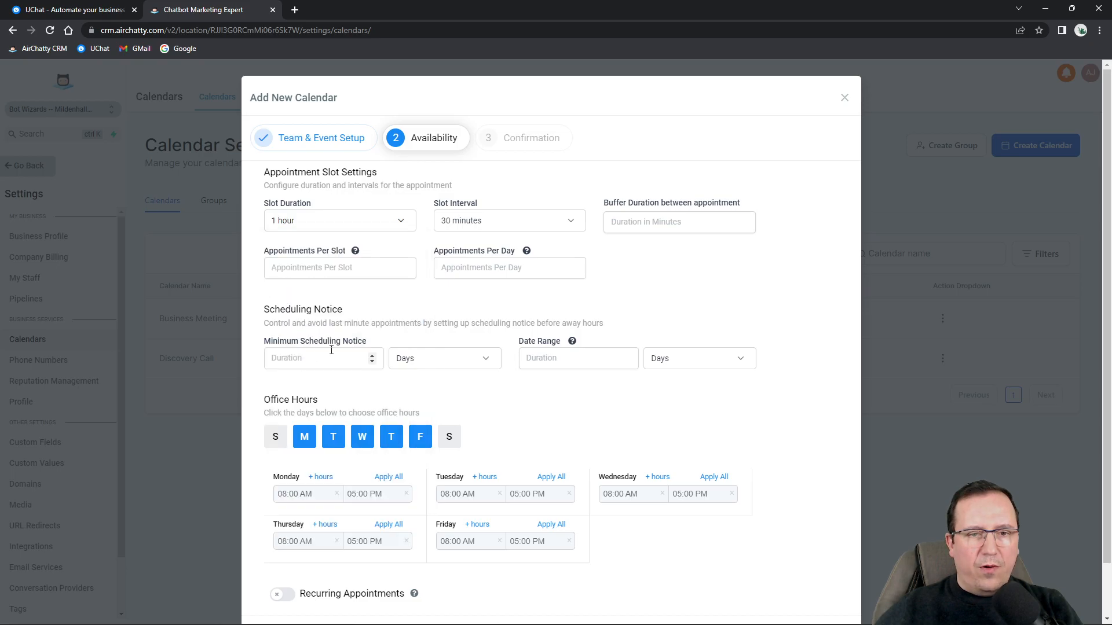
click(481, 222)
click(461, 367)
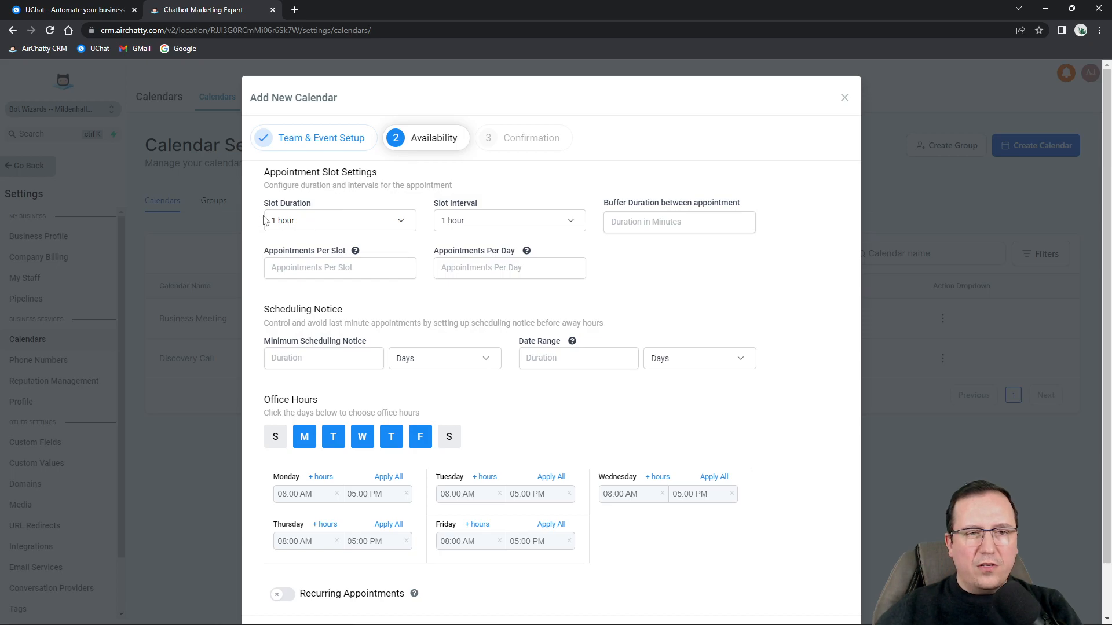
click(448, 225)
click(469, 266)
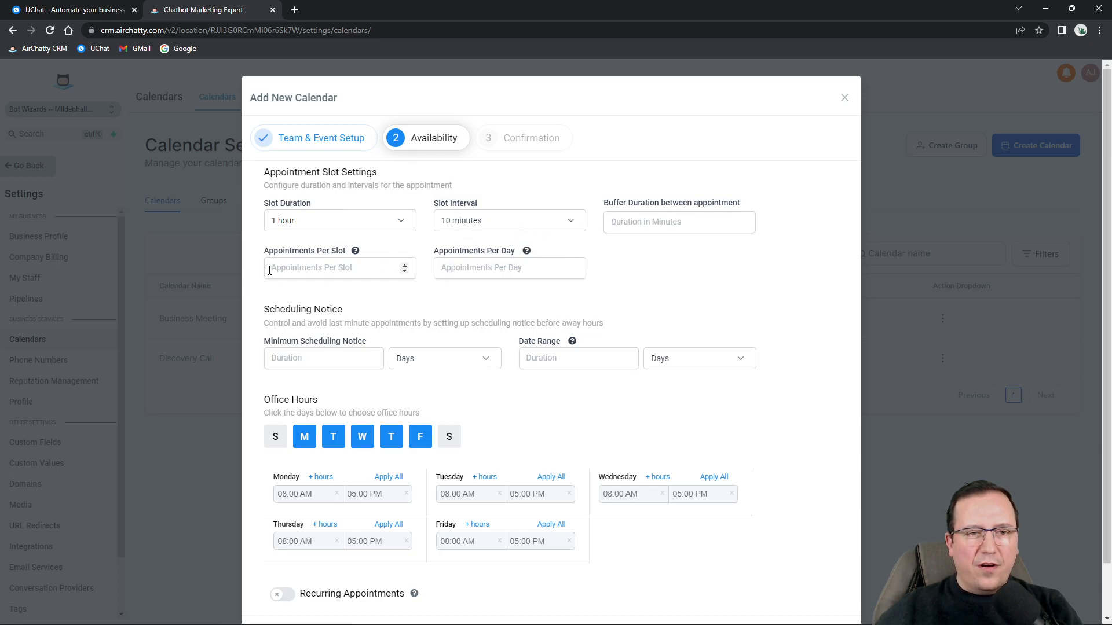
Allow 1 appointment per slot, 1 hour minimum notice, a 1-day date range, and enable recurring appointments.
scroll(370, 324, down, 1)
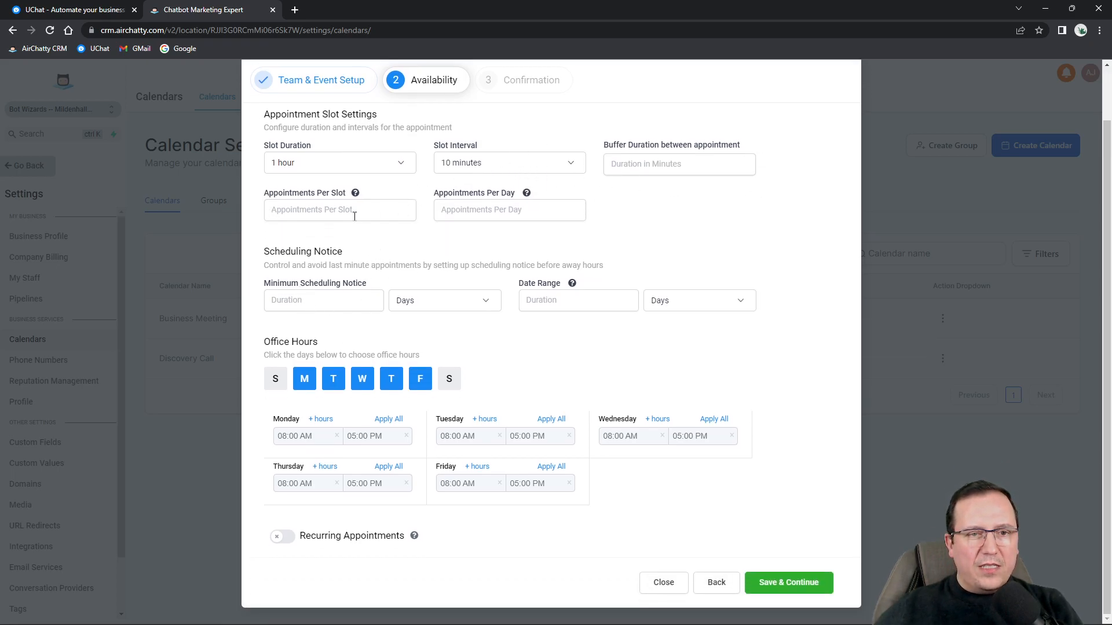
click(354, 213)
text(1)
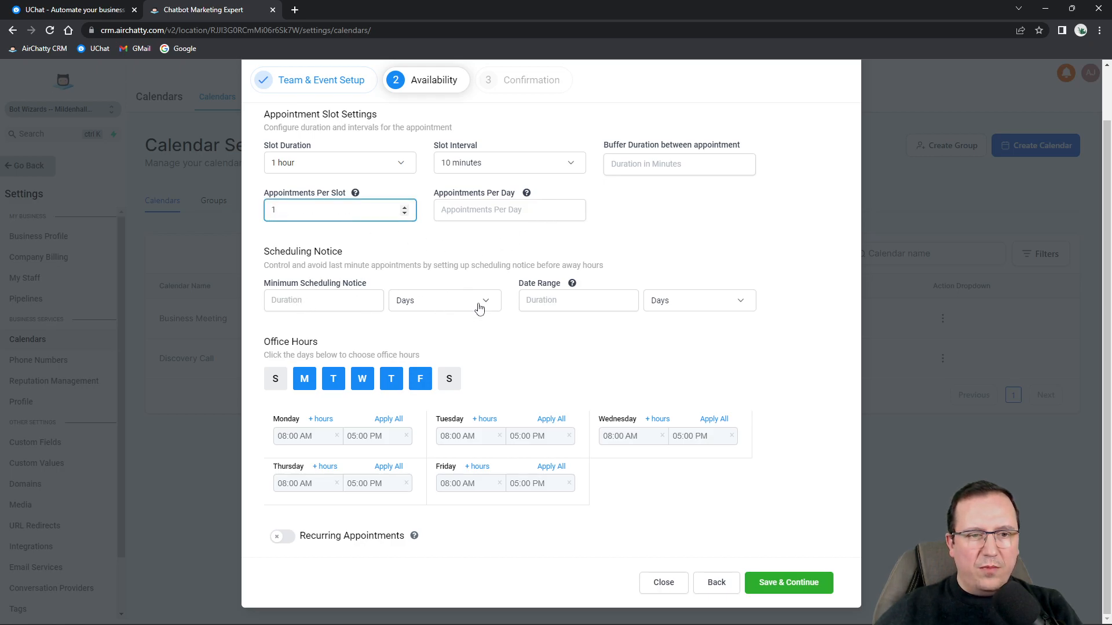
click(371, 301)
click(463, 312)
click(429, 327)
key(shift+Tab)
text(1)
click(623, 300)
text(1)
click(654, 346)
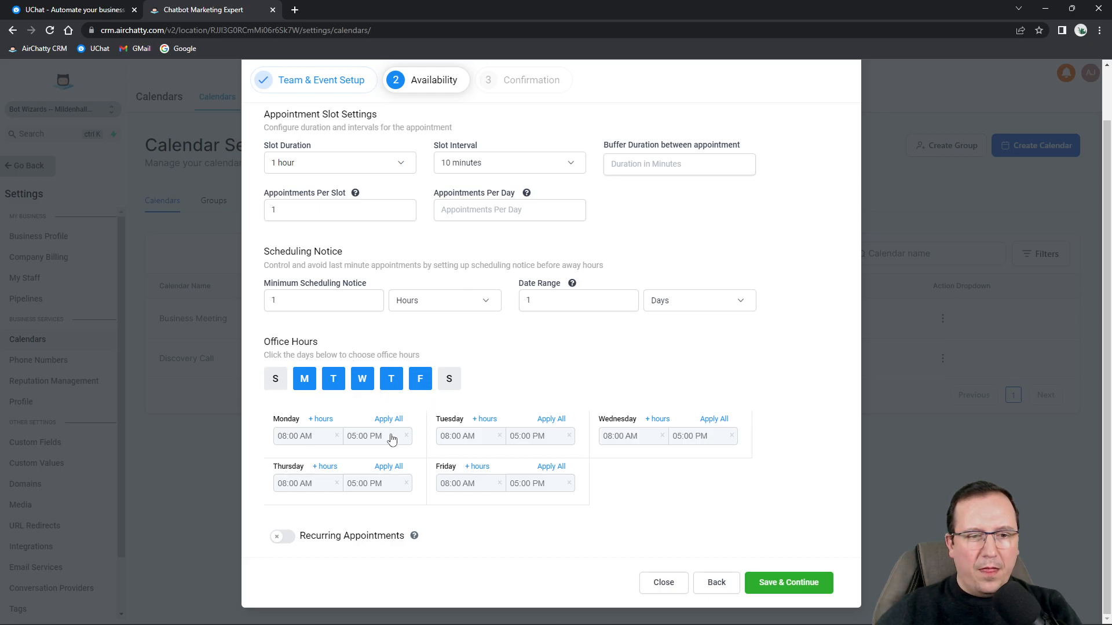
click(281, 536)
scroll(350, 457, down, 2)
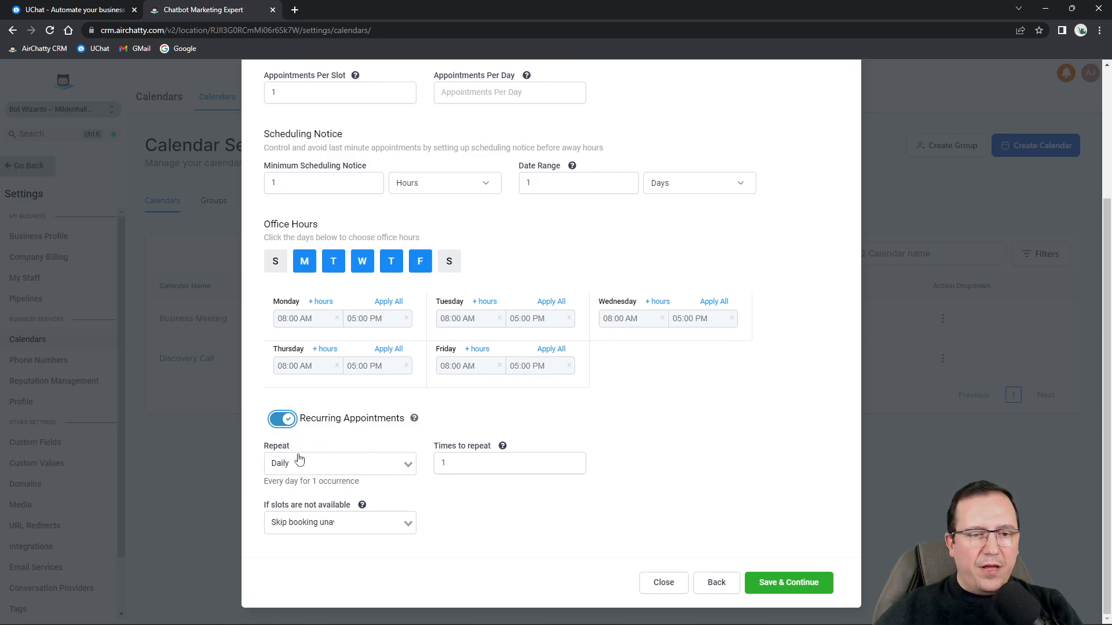
Try the Daily repeat, unavailable-slot and Unconfirmed status options, then switch recurring appointments off.
click(293, 464)
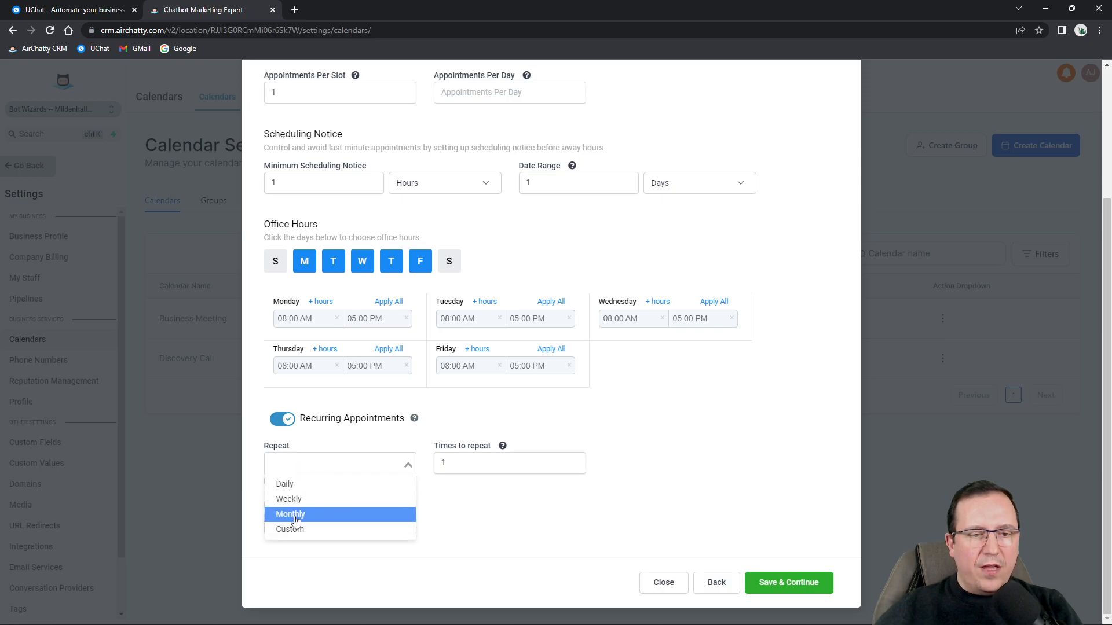
click(488, 488)
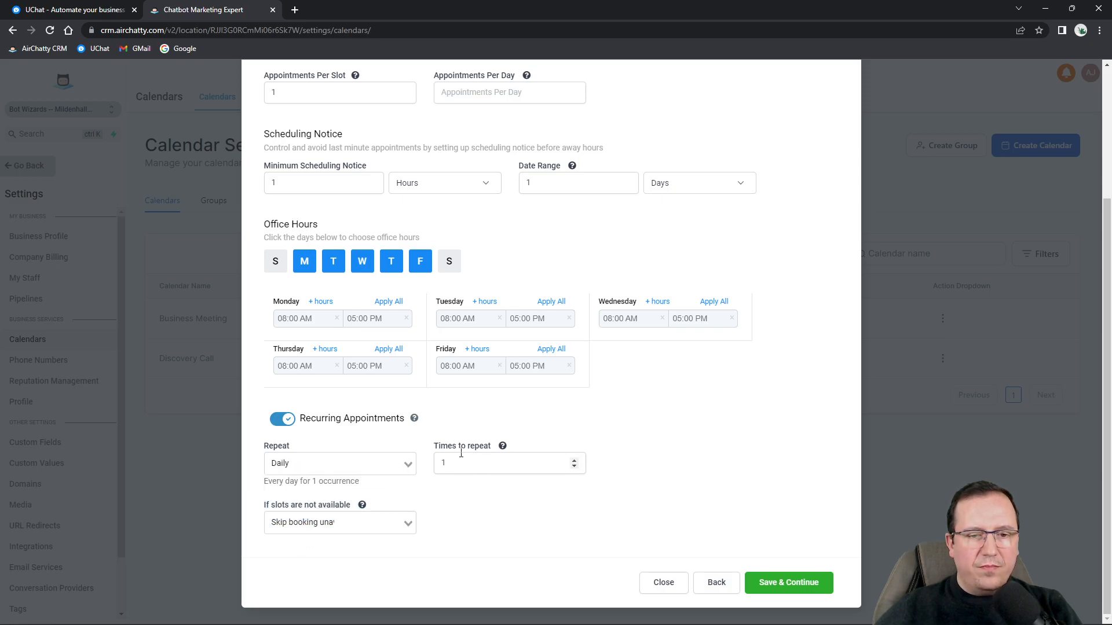
click(367, 525)
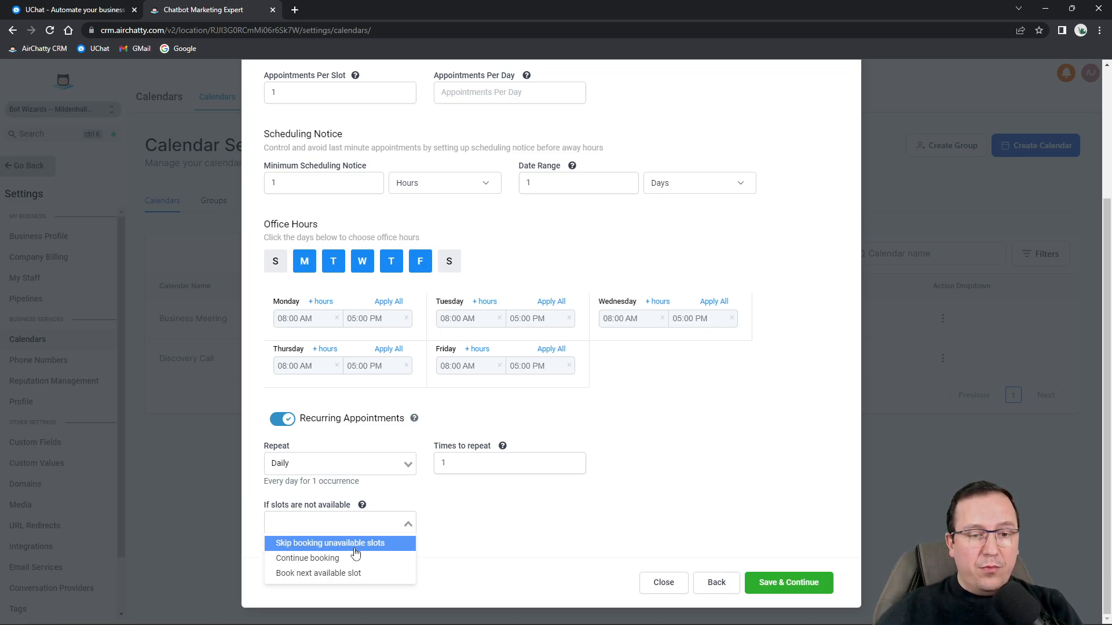
click(297, 559)
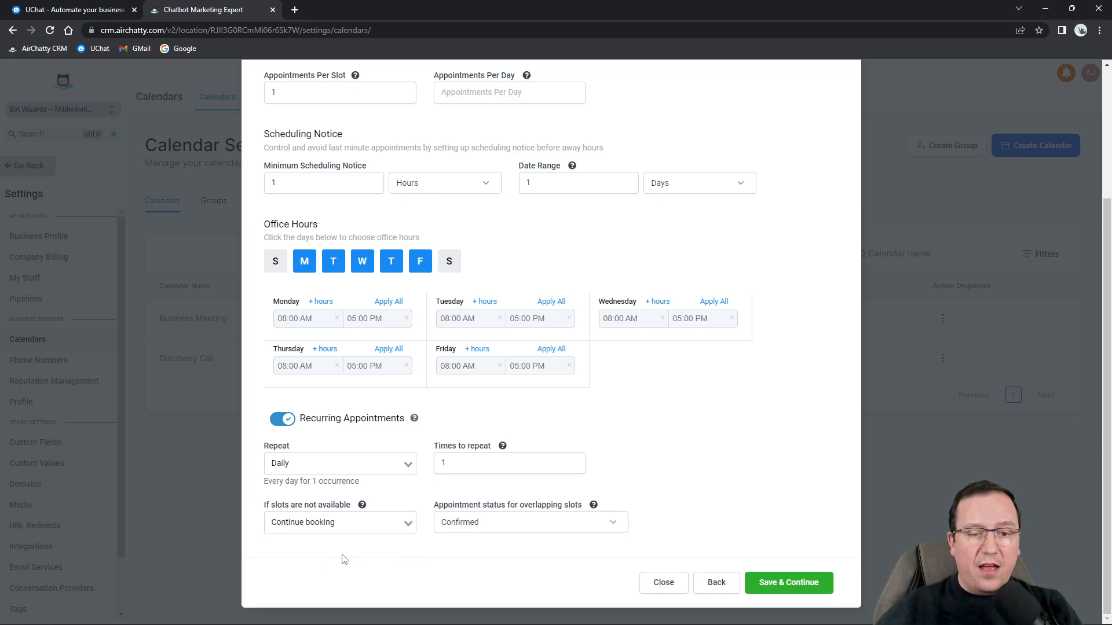
click(472, 524)
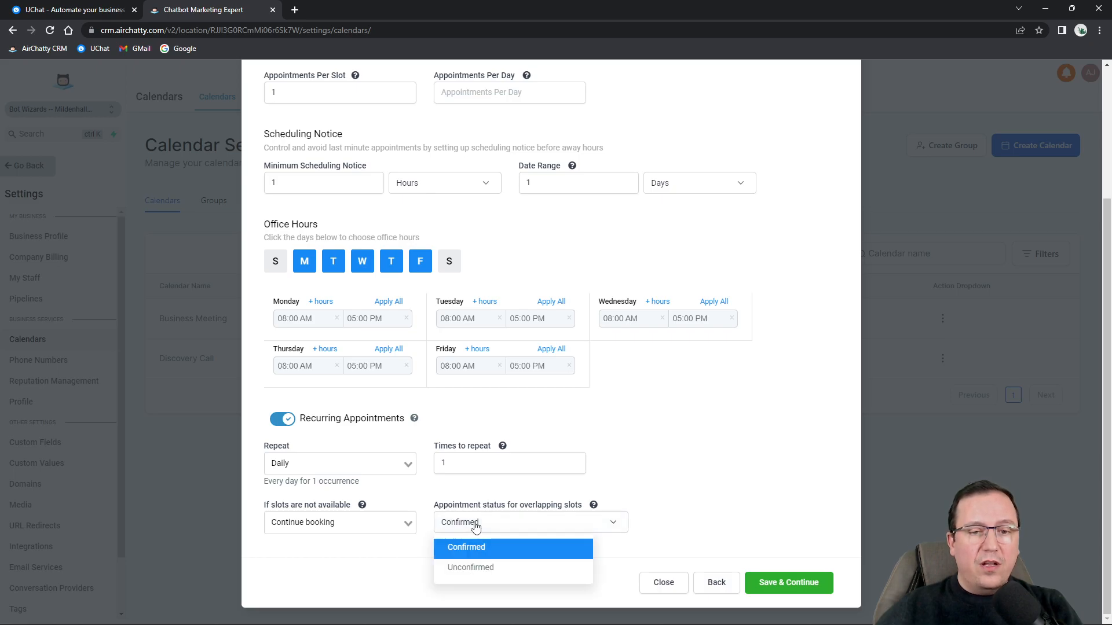
click(470, 570)
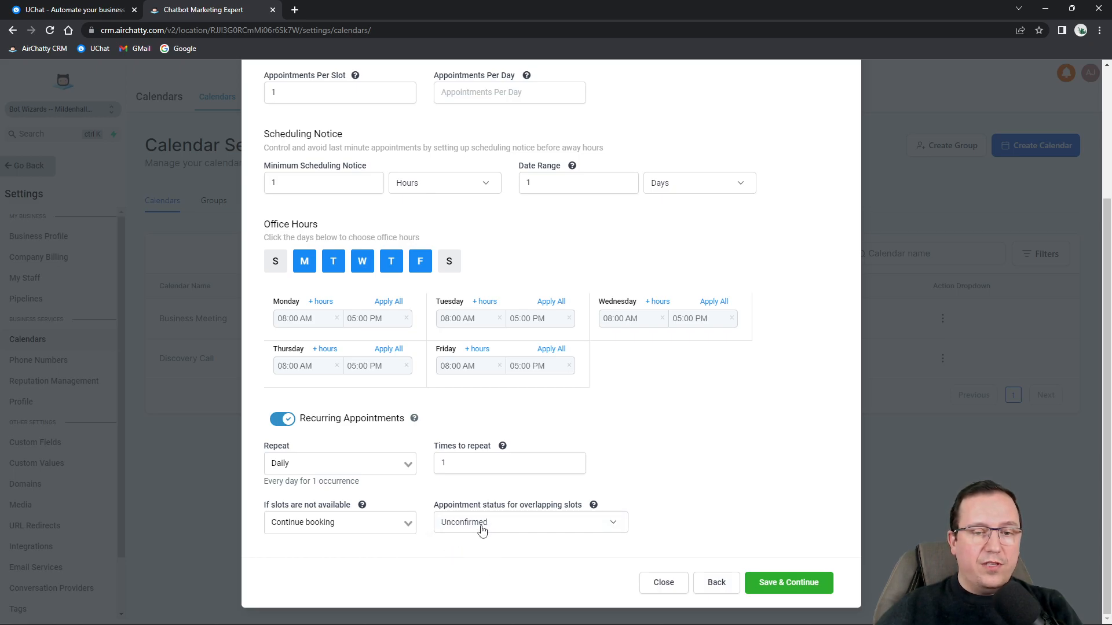
click(340, 527)
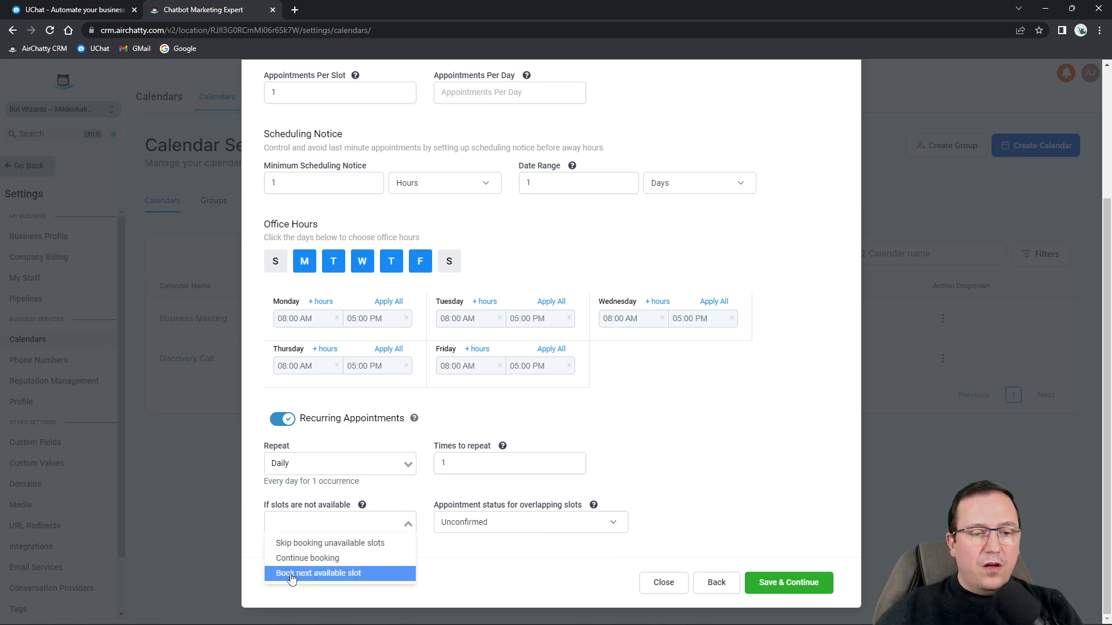
click(302, 575)
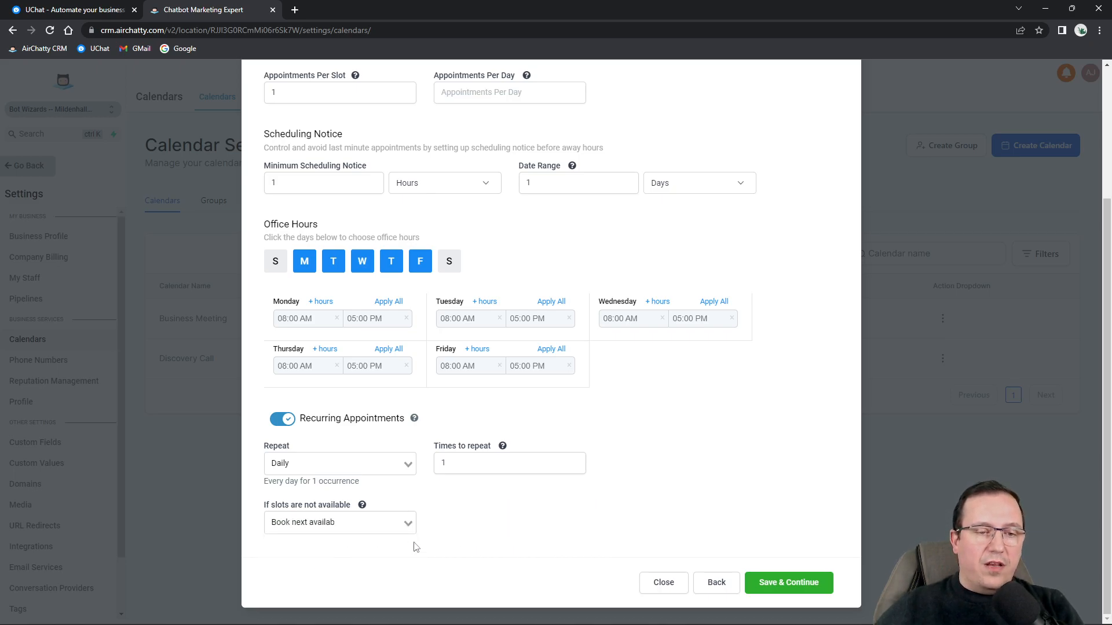
click(284, 420)
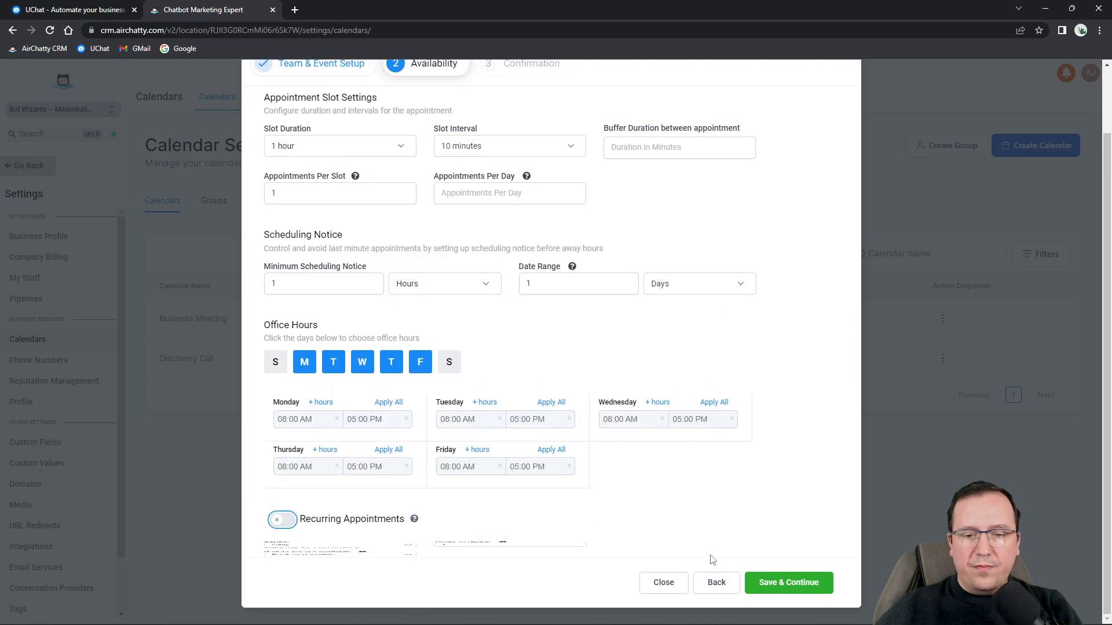
Tick Contact as the acknowledgement email recipient and complete the Business Meeting calendar.
click(792, 582)
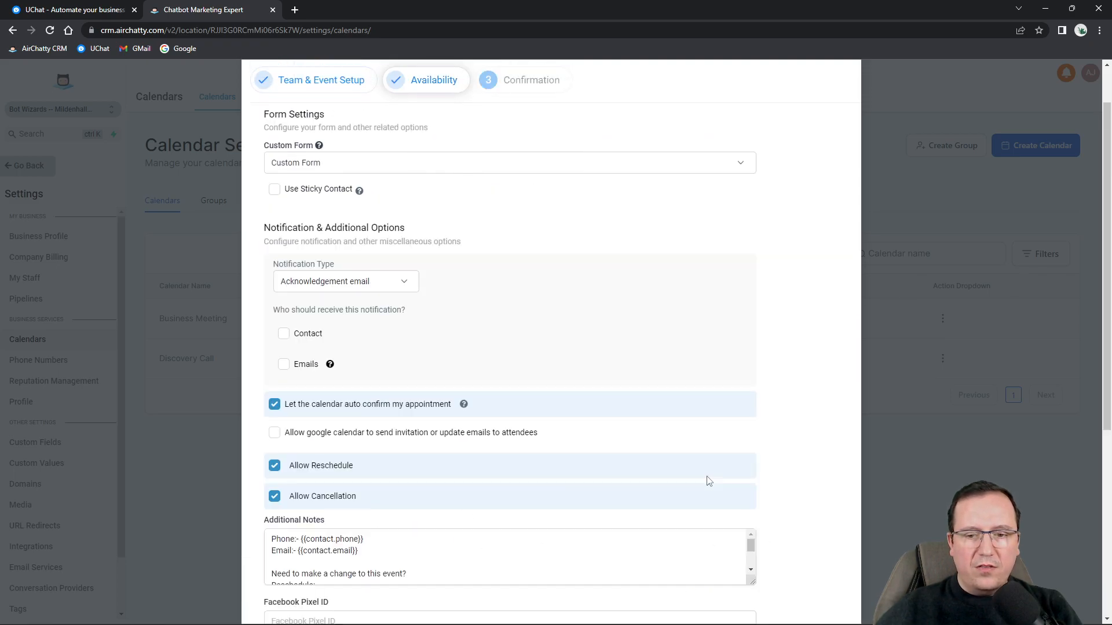
click(284, 333)
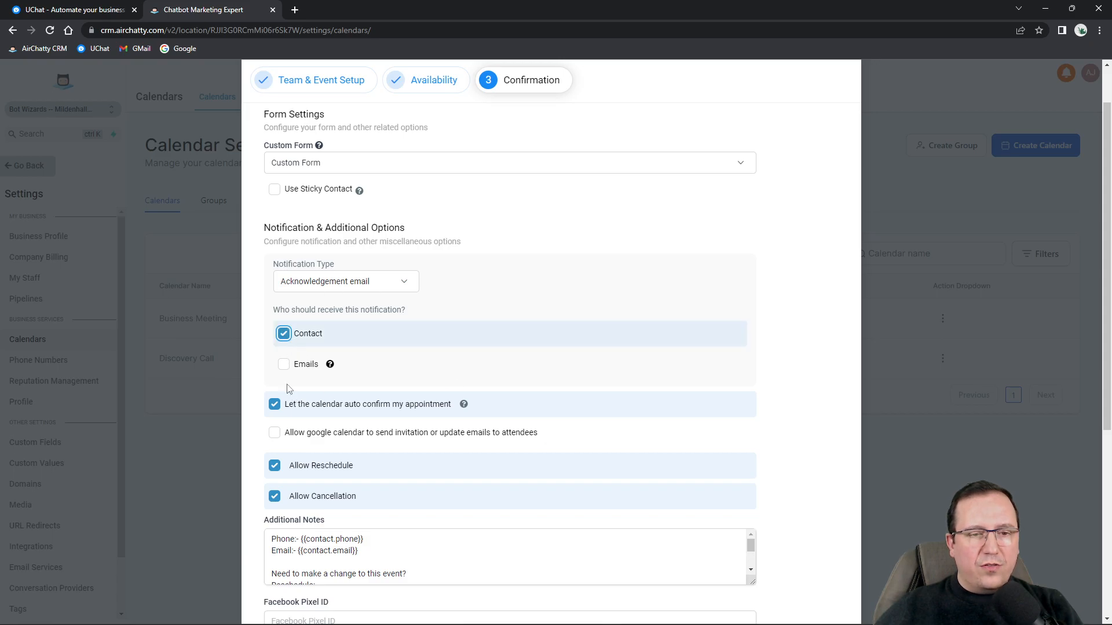
scroll(377, 390, down, 3)
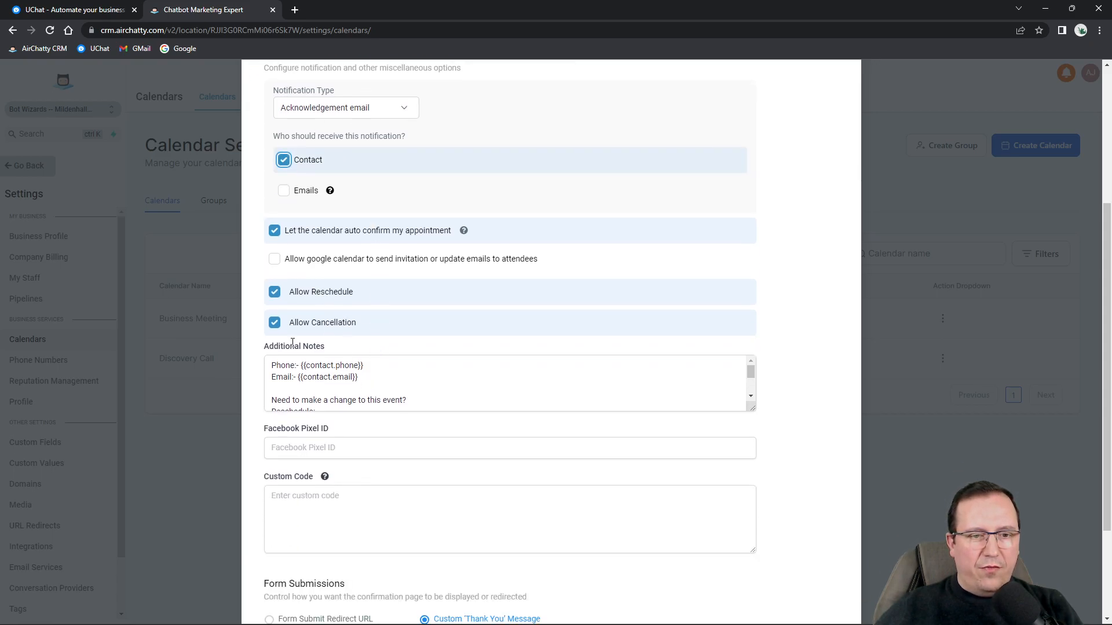
scroll(347, 388, down, 2)
scroll(348, 434, down, 3)
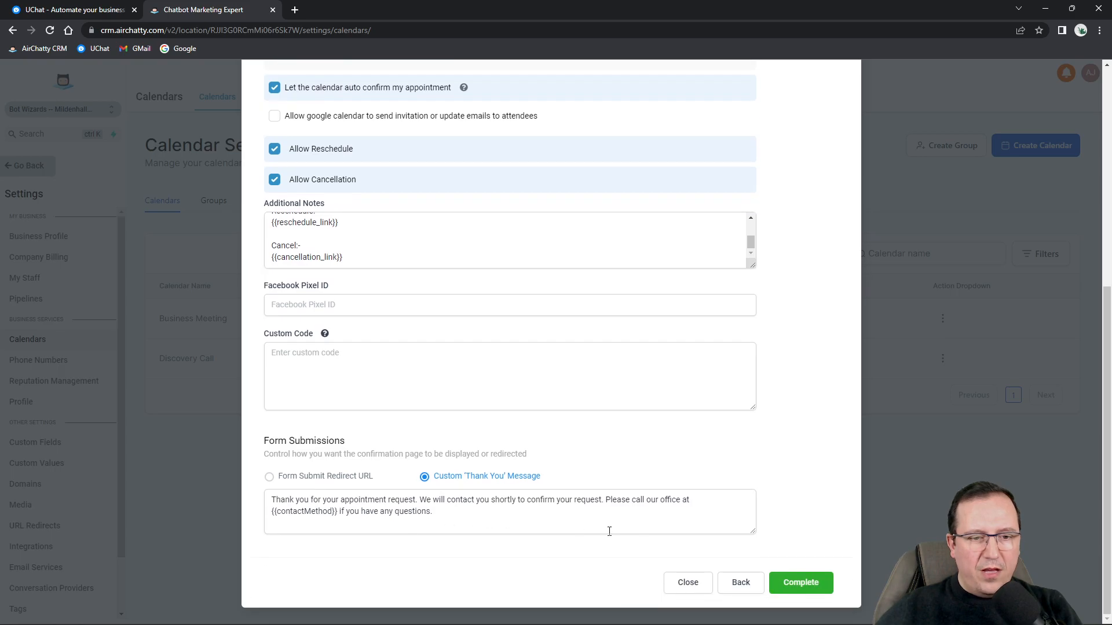
click(785, 589)
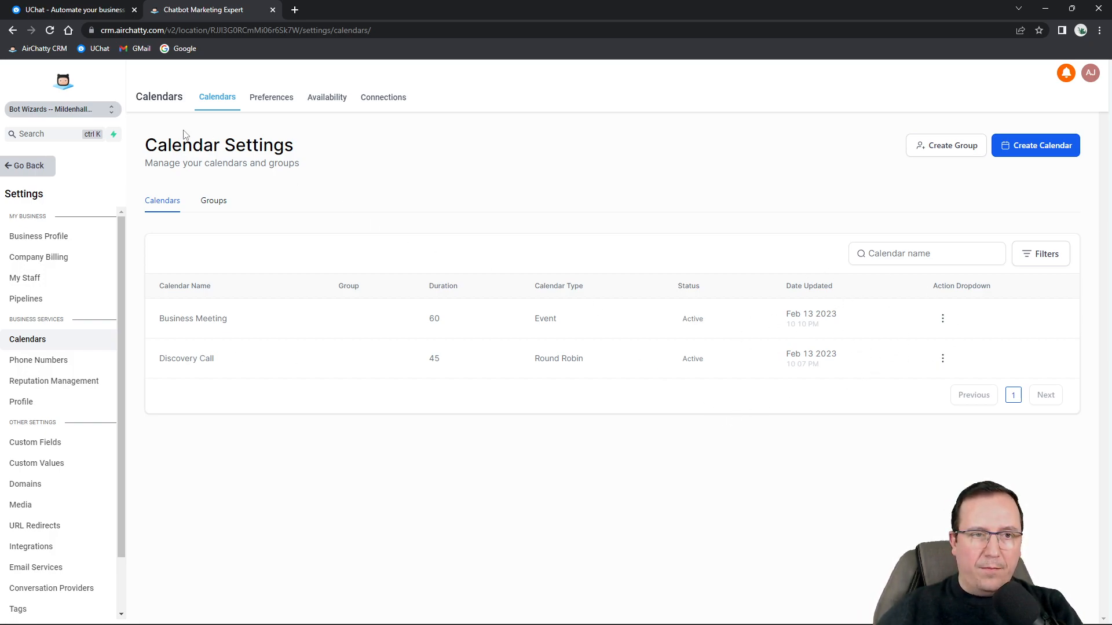
Open the Discovery Call calendar in Edit Calendar from its action menu.
click(942, 358)
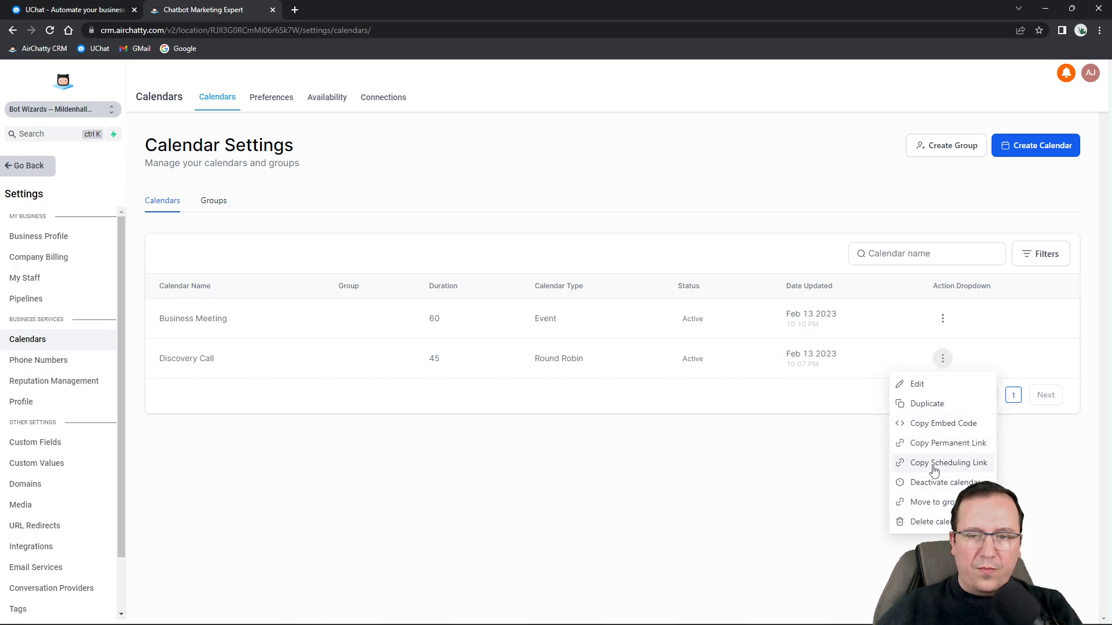
click(945, 361)
click(948, 361)
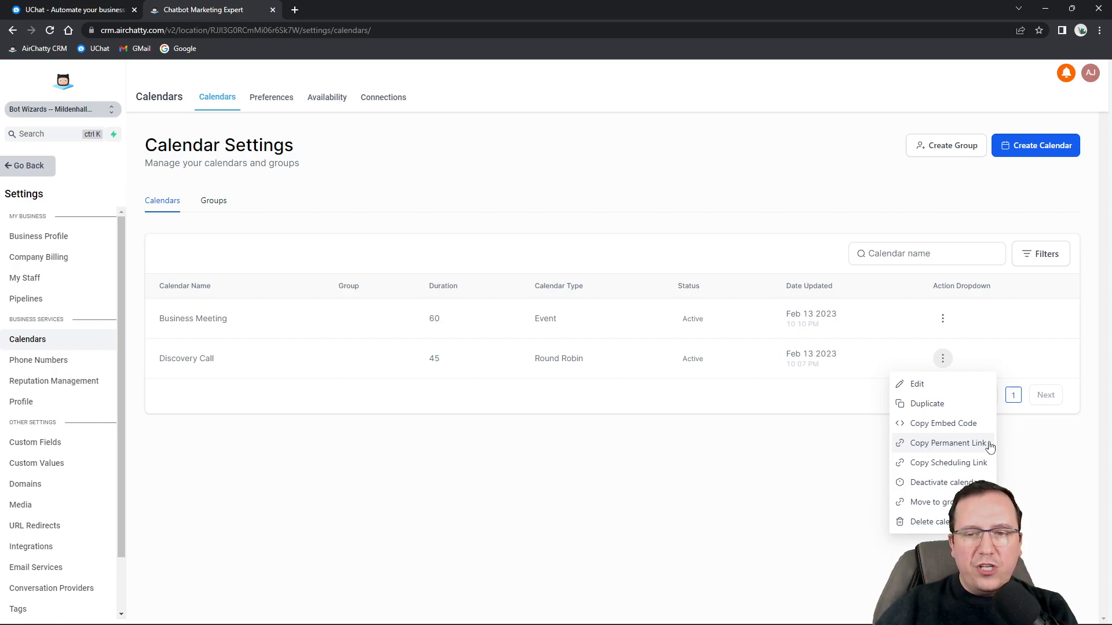
click(925, 389)
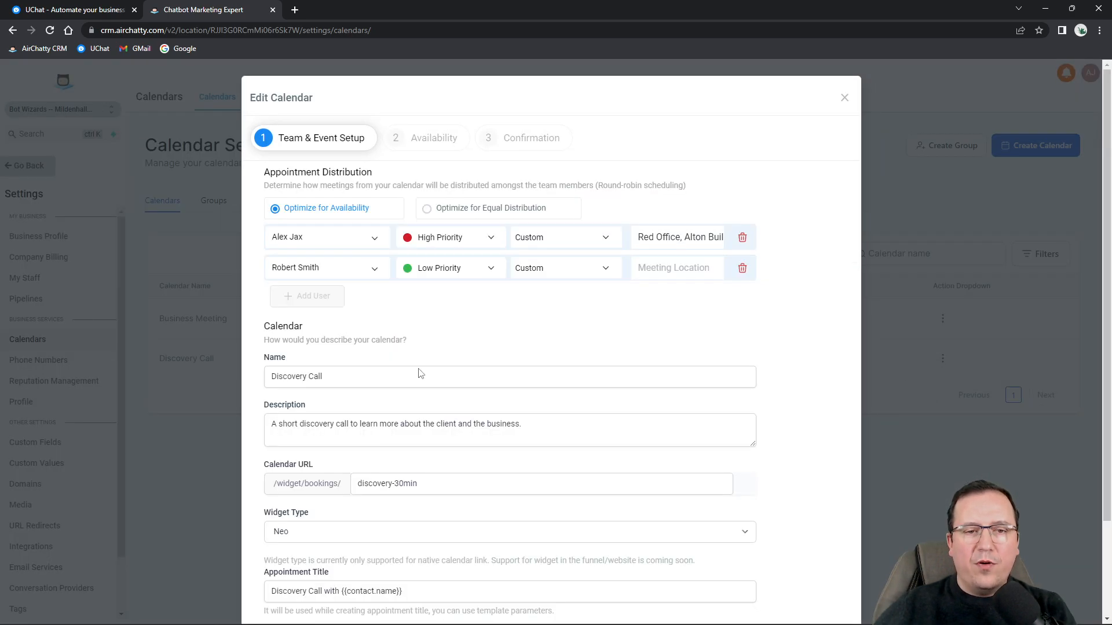
scroll(388, 475, down, 2)
drag(411, 371, 351, 368)
Close the Discovery Call editor without saving any changes.
click(364, 368)
click(417, 369)
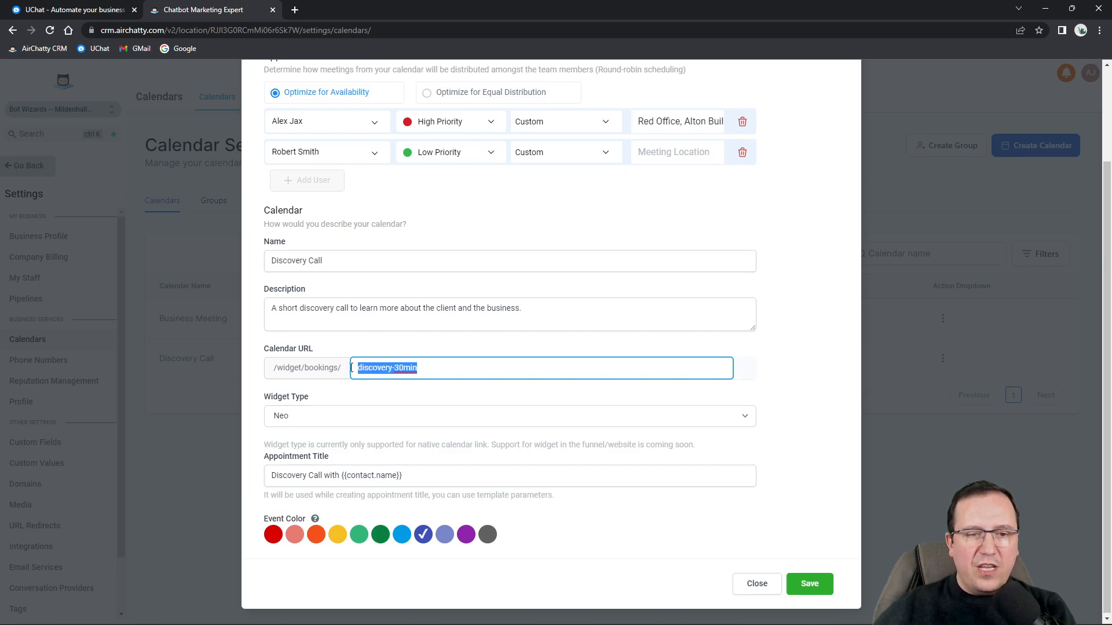
click(764, 582)
Load the copied Discovery Call scheduling link in a private browser window, then close it.
click(942, 358)
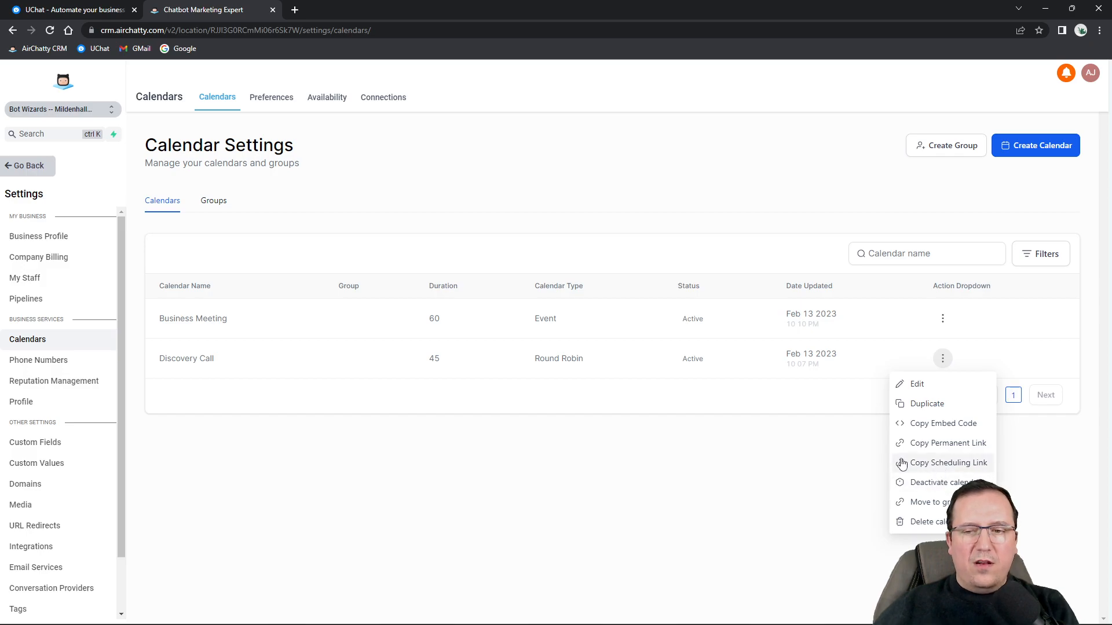
click(942, 463)
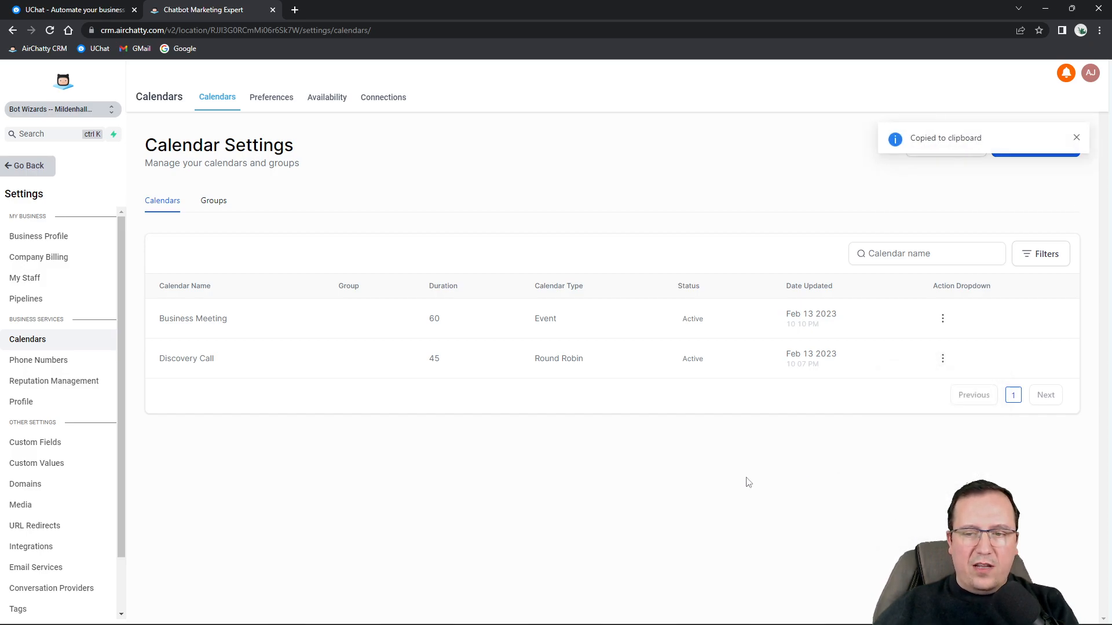
key(ctrl+shift+n)
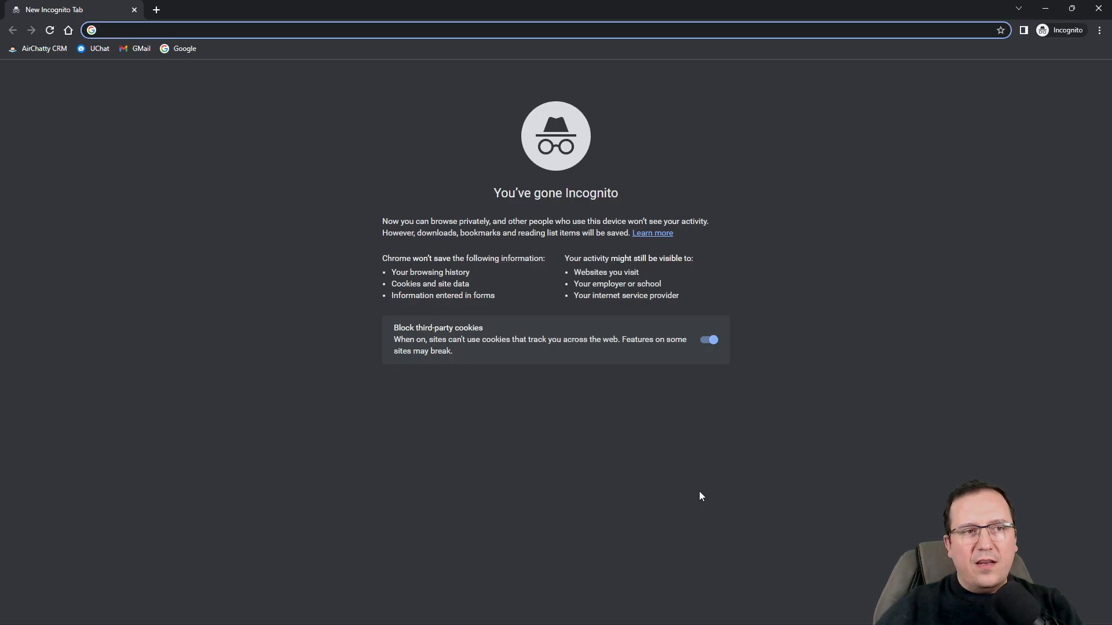
key(ctrl+v)
key(Return)
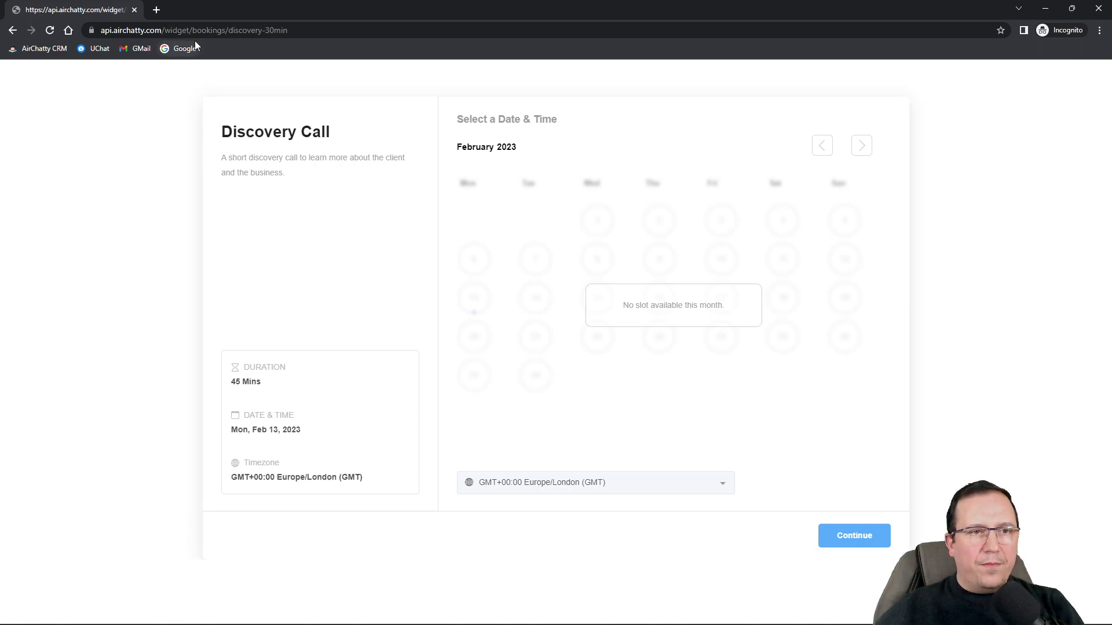
drag(231, 29, 308, 36)
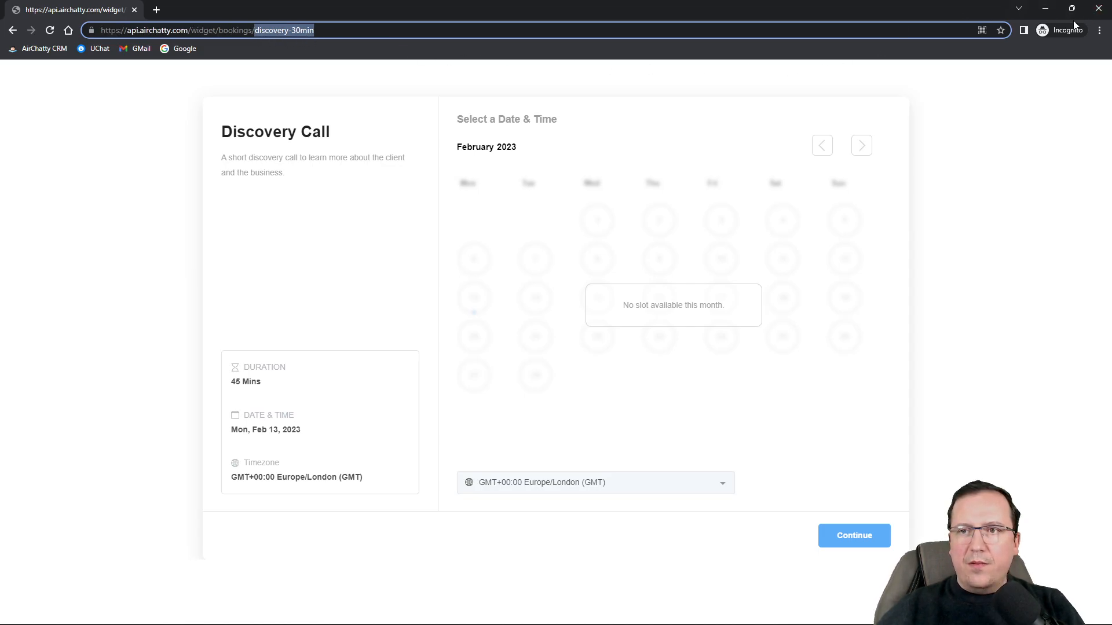
click(1099, 8)
Copy the Discovery Call permanent link, load it in a new tab, and return to Calendar Settings.
click(943, 359)
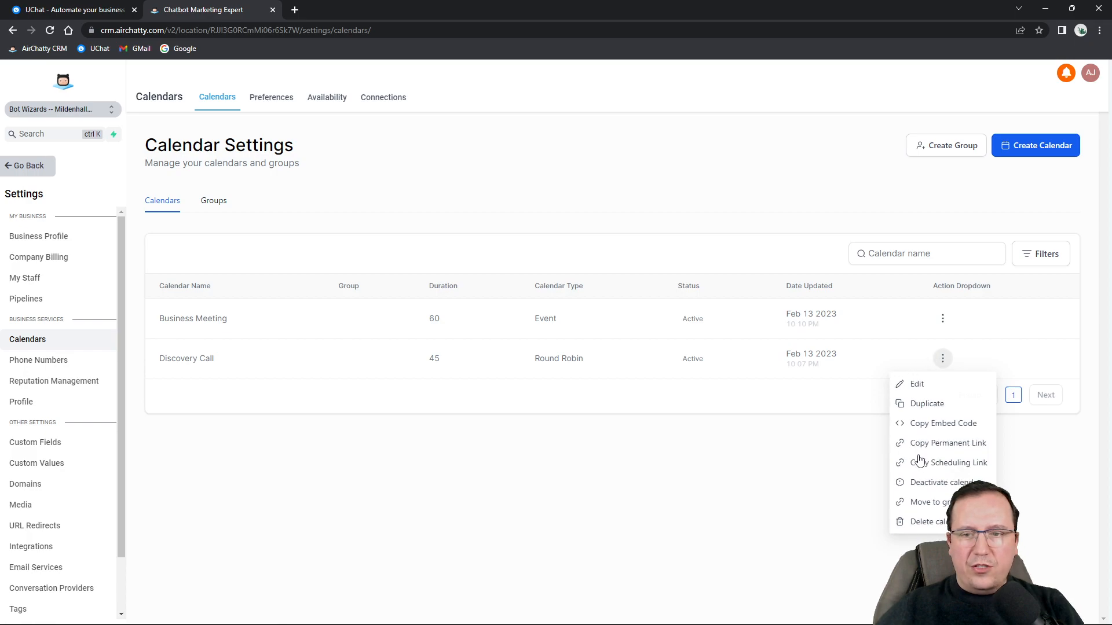
click(962, 446)
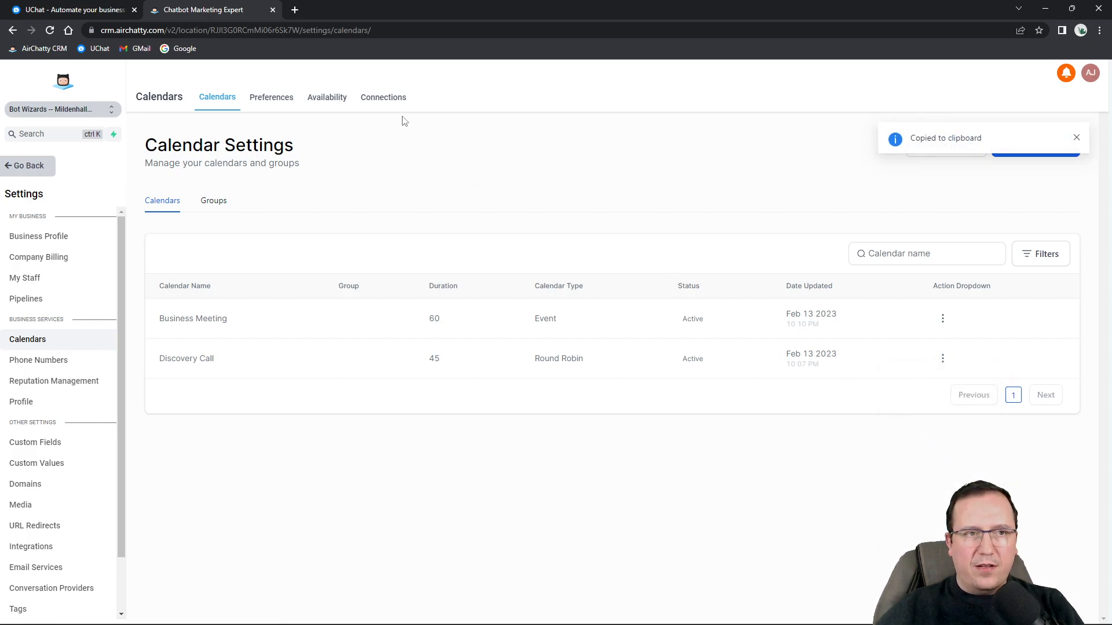
click(296, 9)
key(ctrl+v)
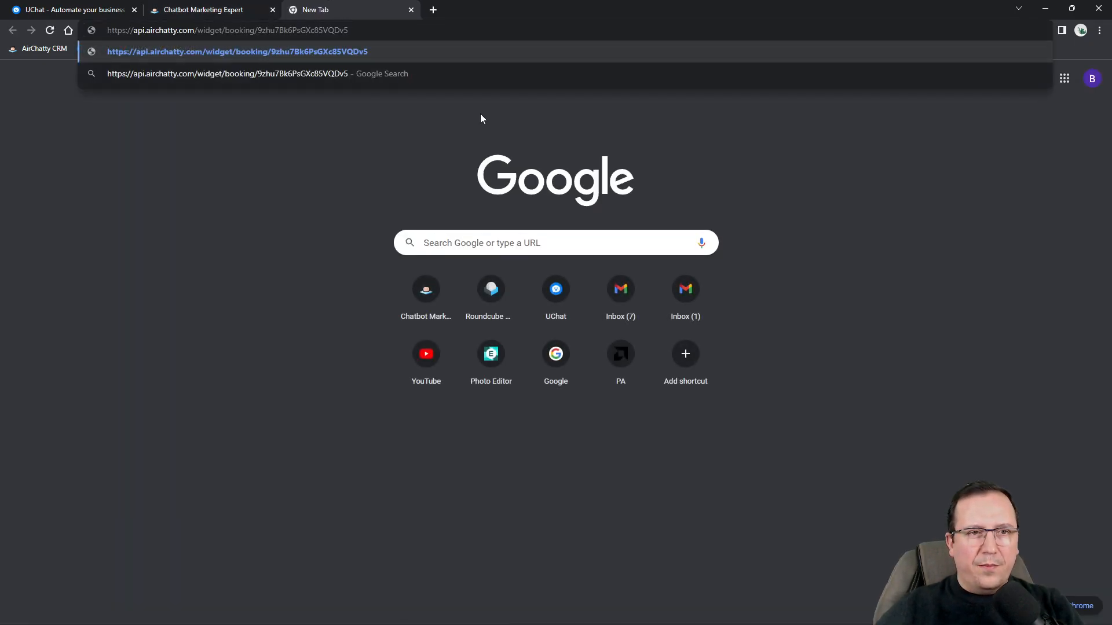
key(Return)
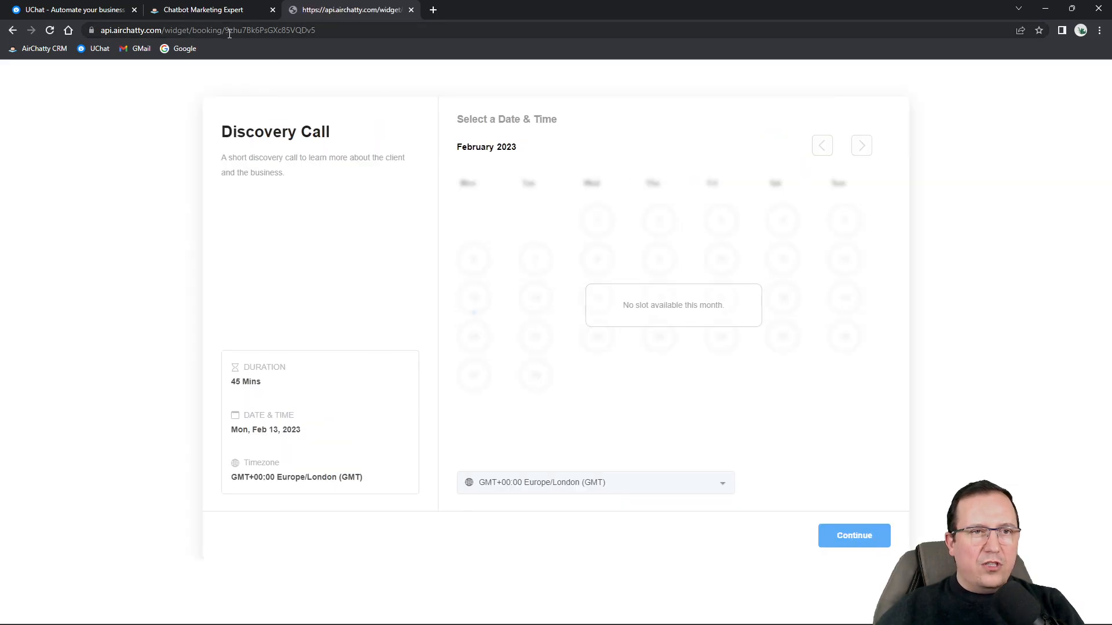
drag(227, 30, 343, 31)
click(347, 31)
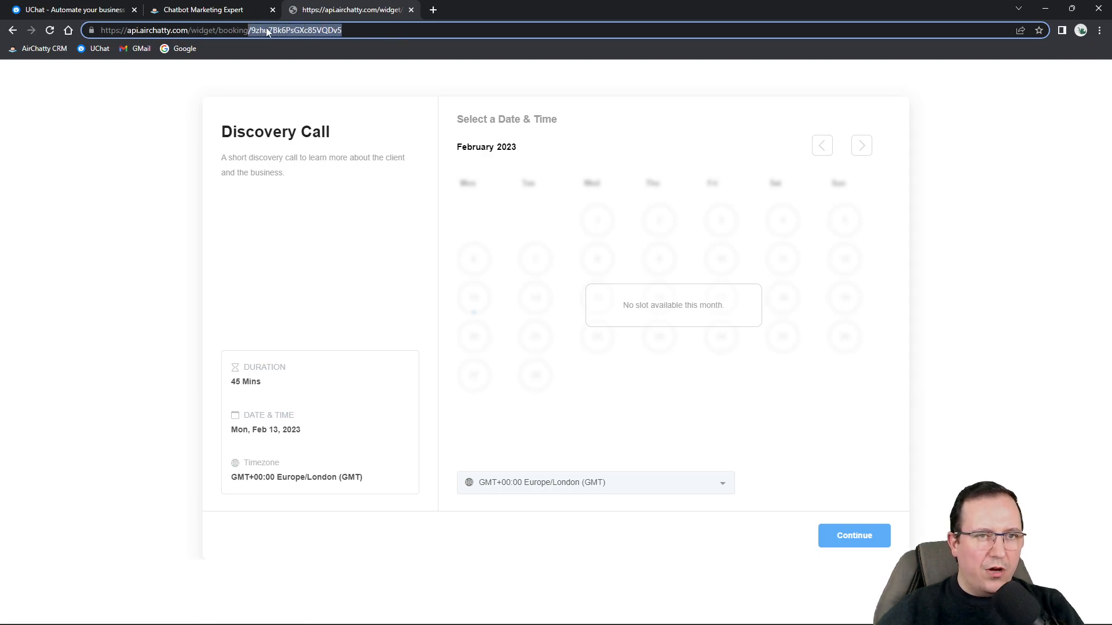
click(347, 31)
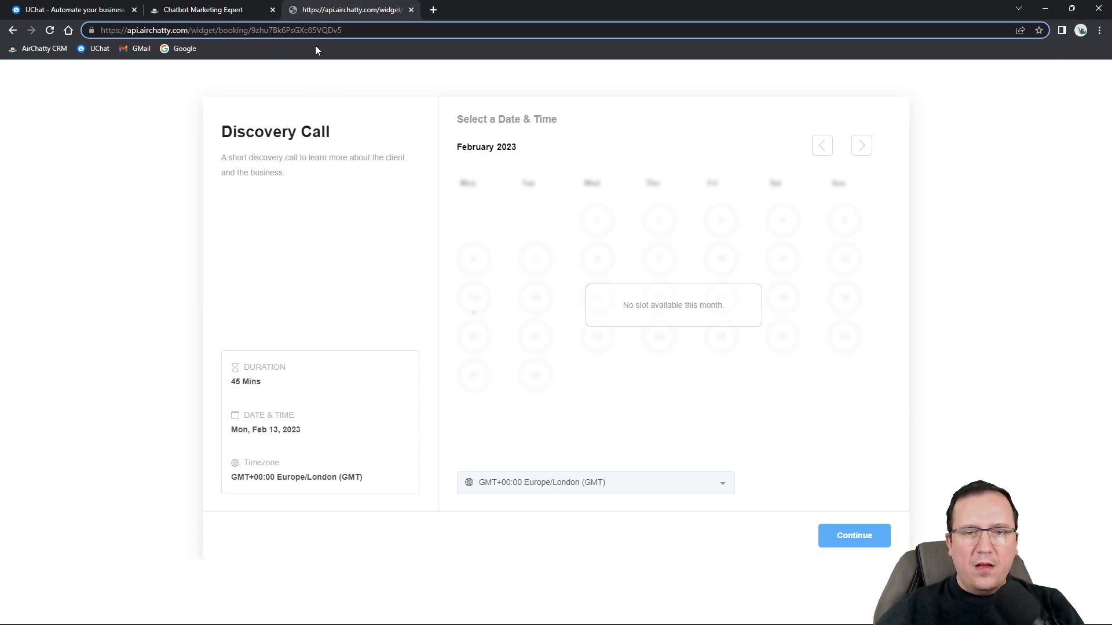
click(246, 11)
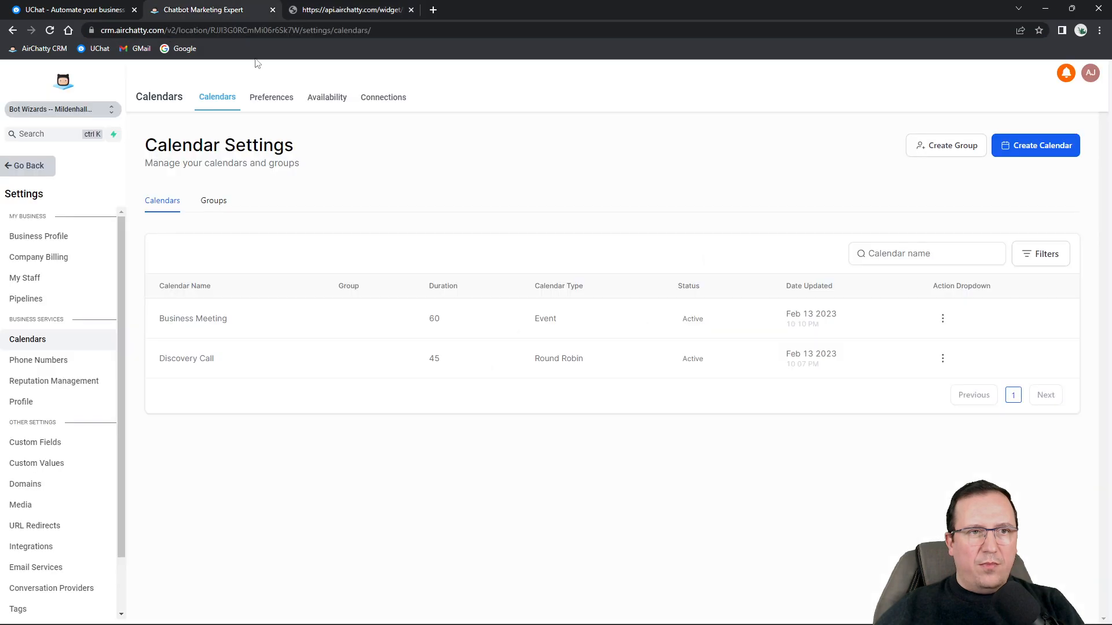
Close the still-loading Discovery Call editor and reload the Calendar Settings page.
click(943, 359)
click(917, 385)
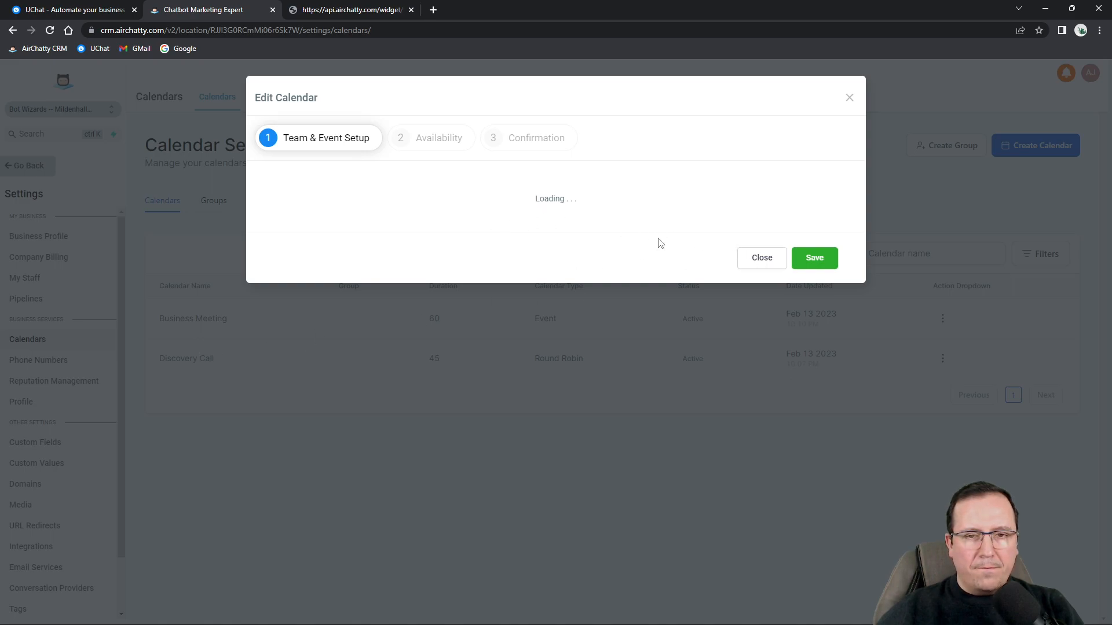
click(439, 139)
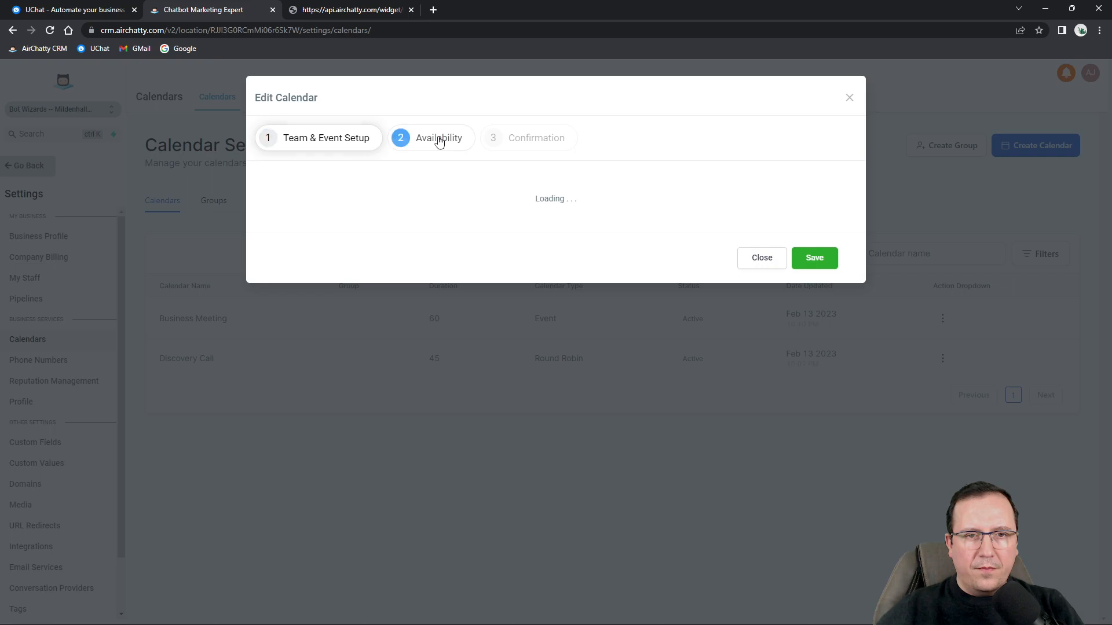
click(330, 139)
click(754, 261)
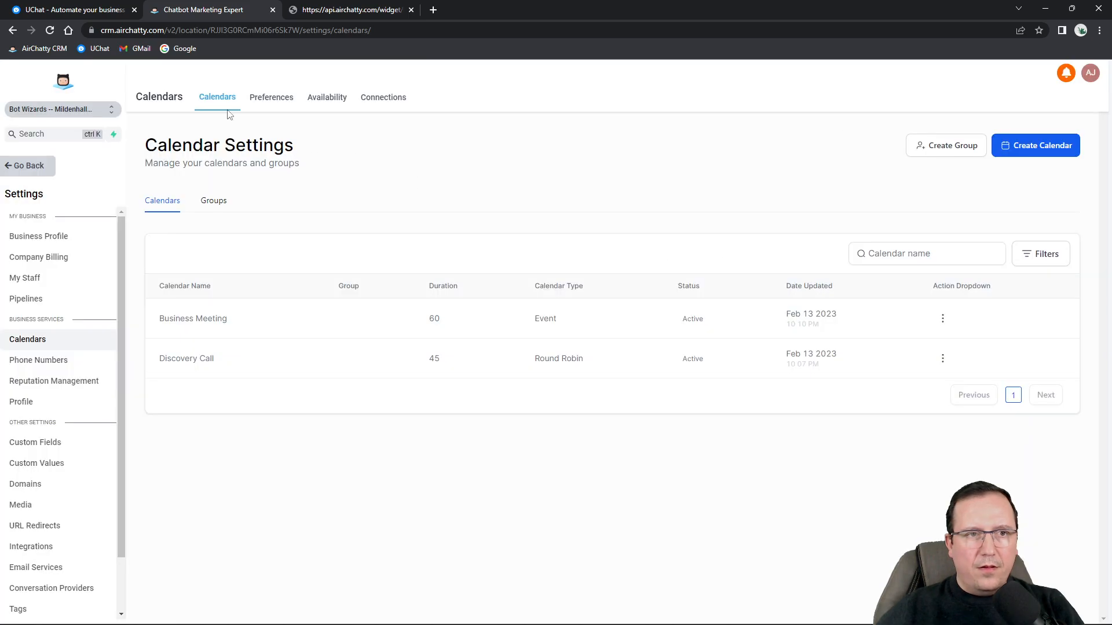
click(49, 32)
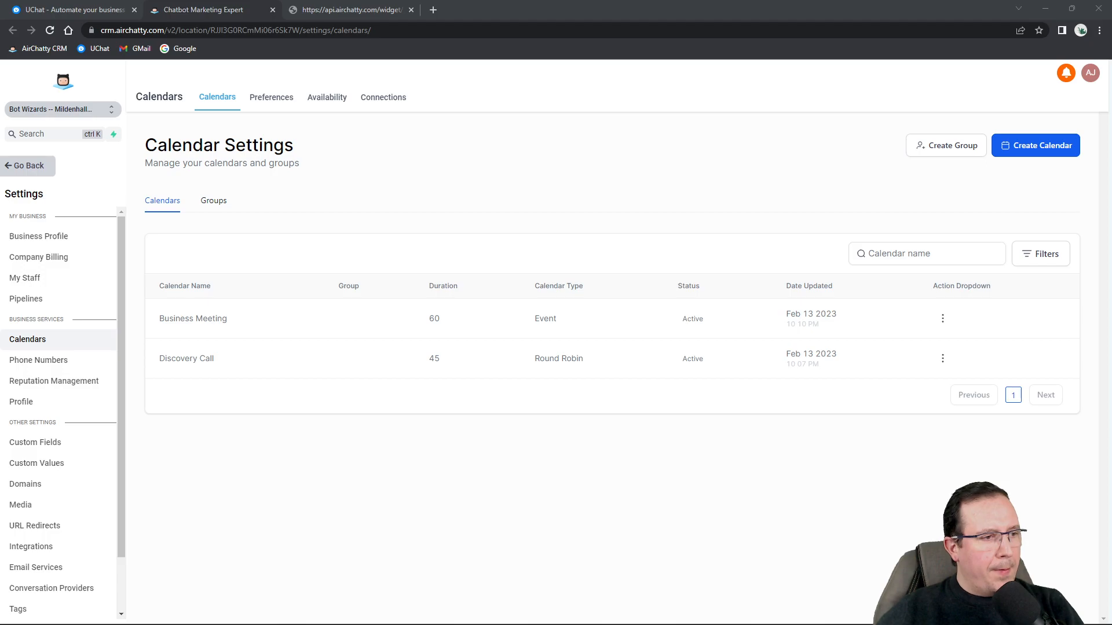
Reopen the Discovery Call editor and switch to its Availability step.
click(943, 358)
click(936, 387)
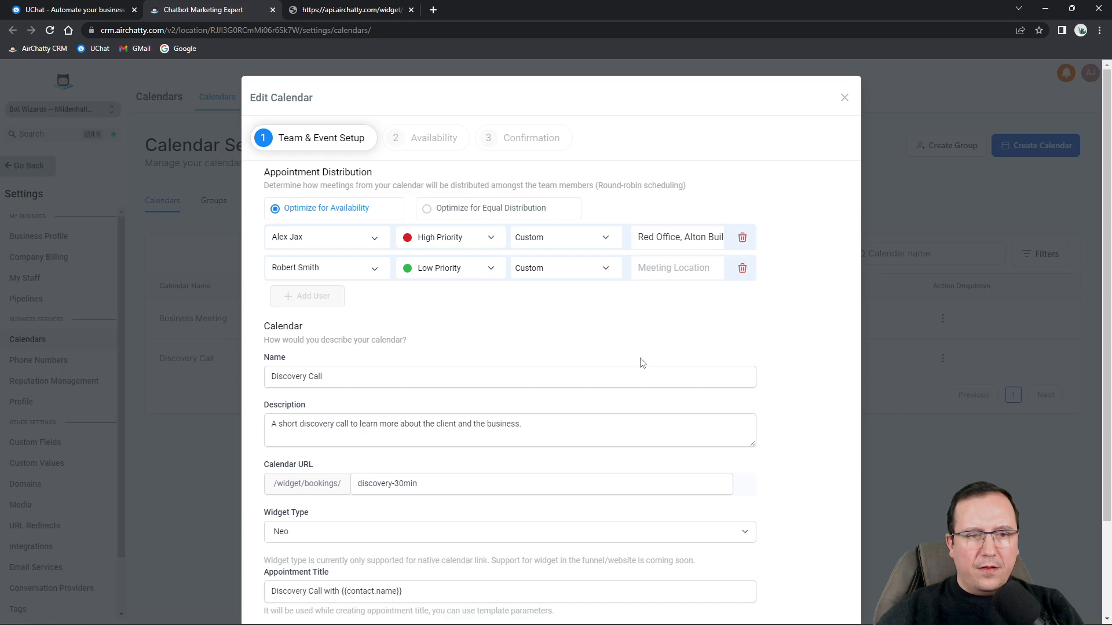
scroll(496, 348, down, 1)
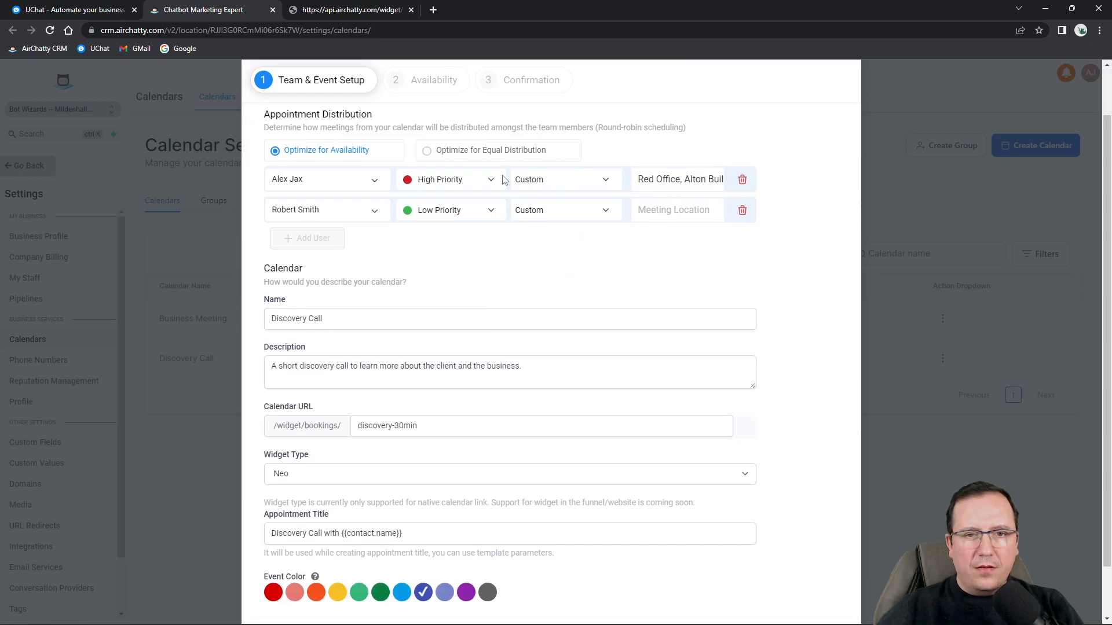
scroll(478, 213, down, 1)
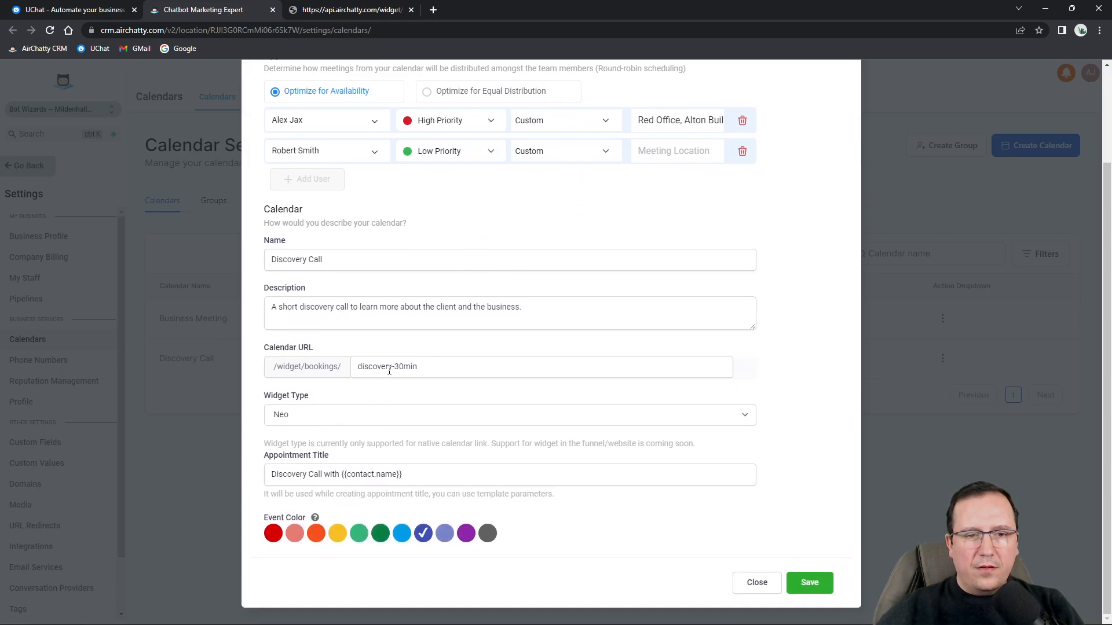
scroll(391, 405, up, 3)
click(428, 138)
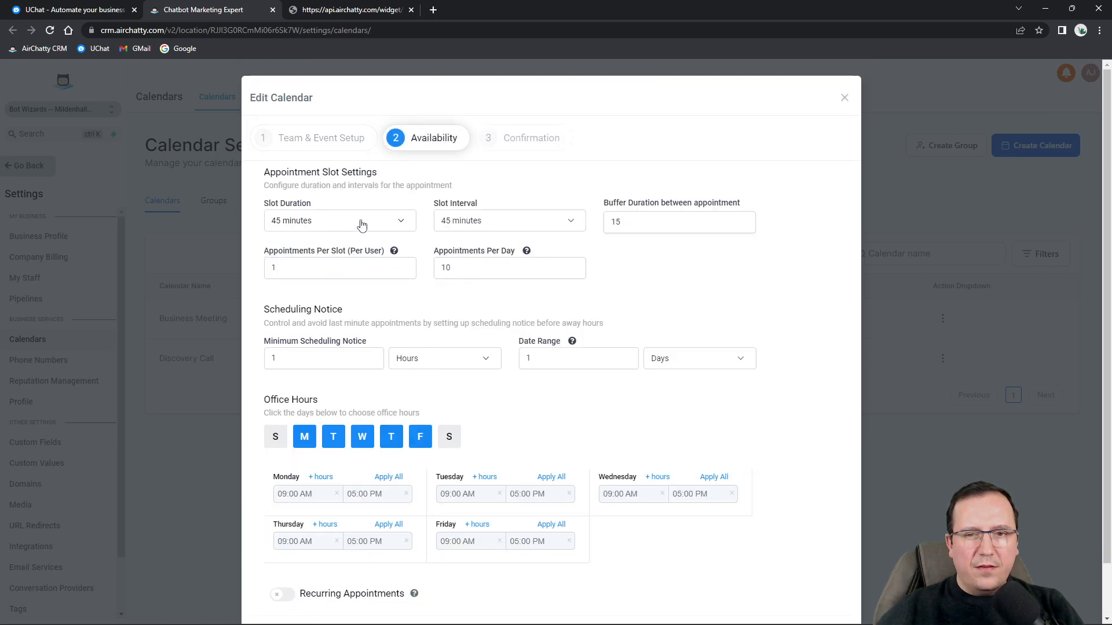
Set the Discovery Call slot duration and slot interval to 1 hour.
scroll(405, 267, down, 1)
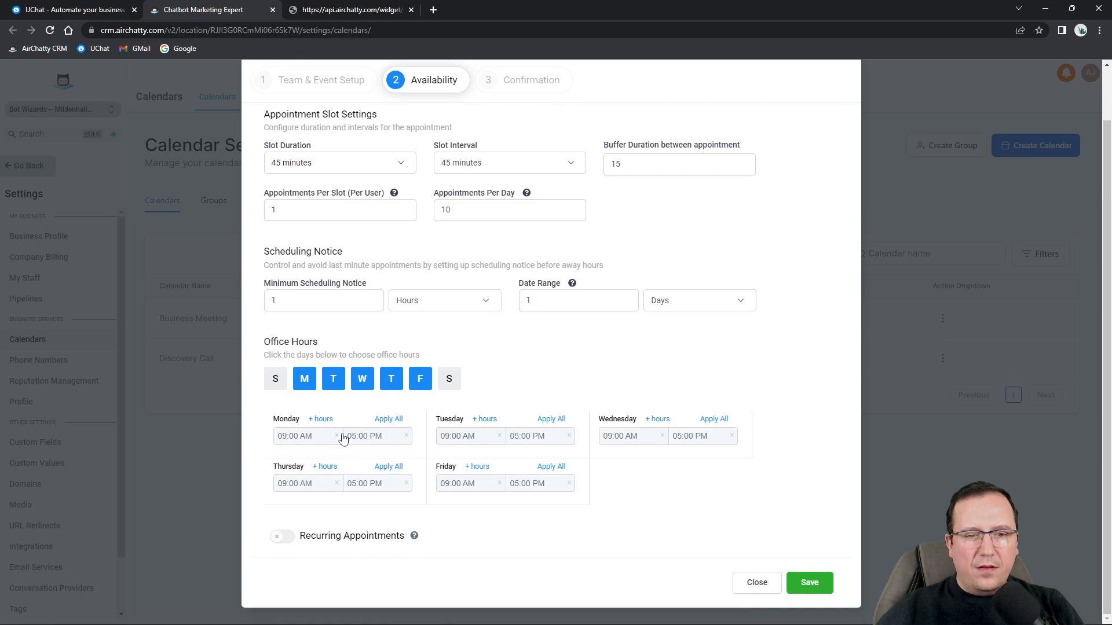
scroll(391, 344, up, 1)
click(348, 223)
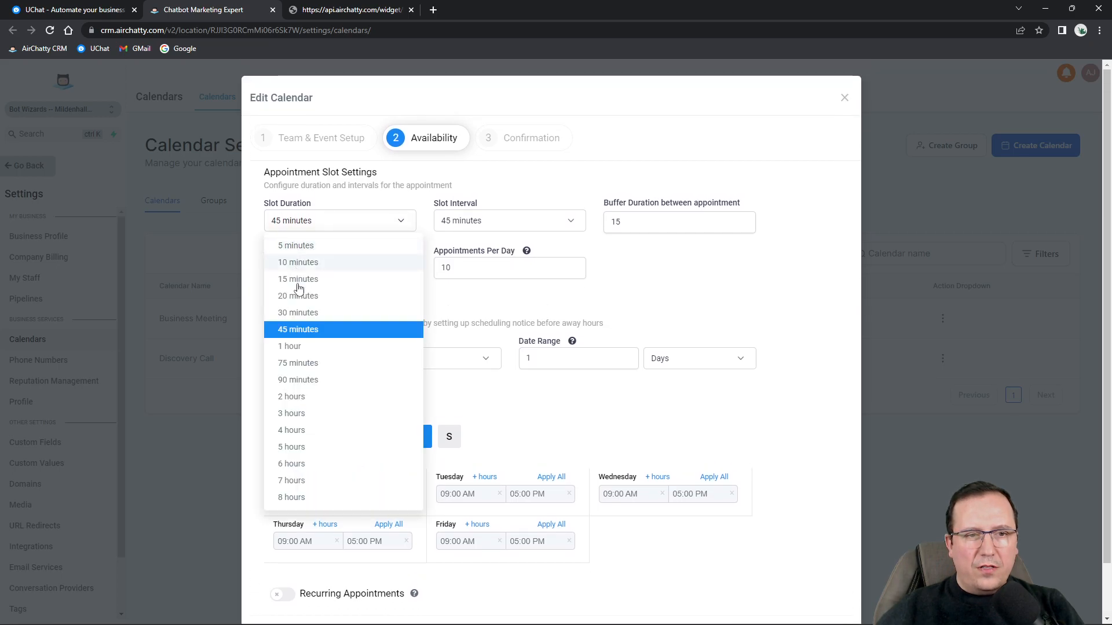
click(298, 348)
click(445, 224)
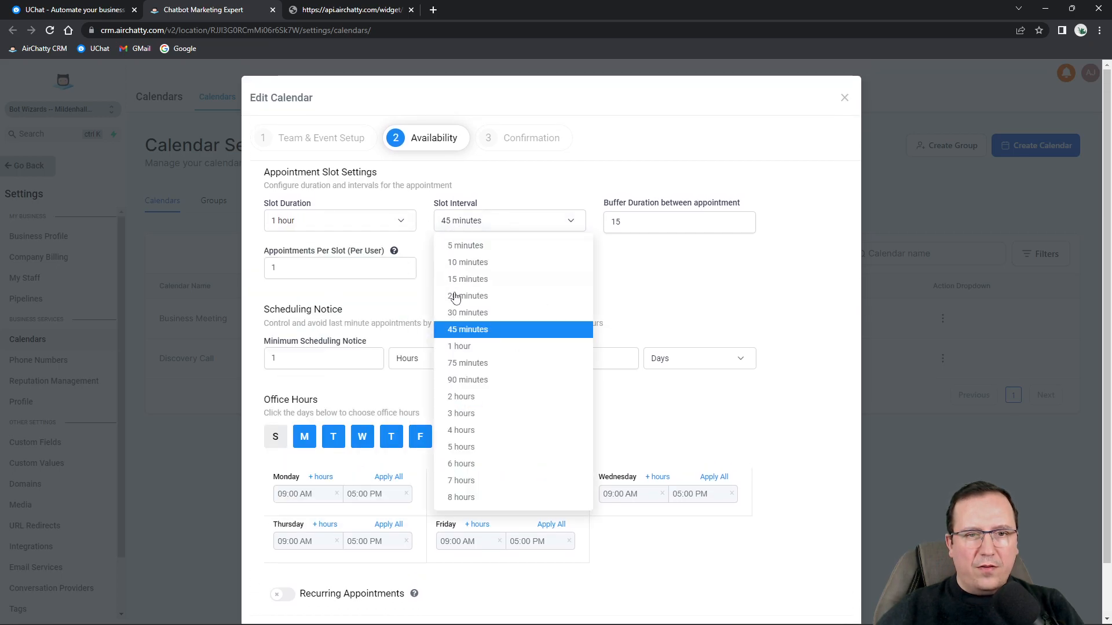
click(472, 348)
Clear the 15-minute buffer, the daily limit of 10, the date range and minimum notice.
drag(660, 222, 591, 222)
key(BackSpace)
click(379, 267)
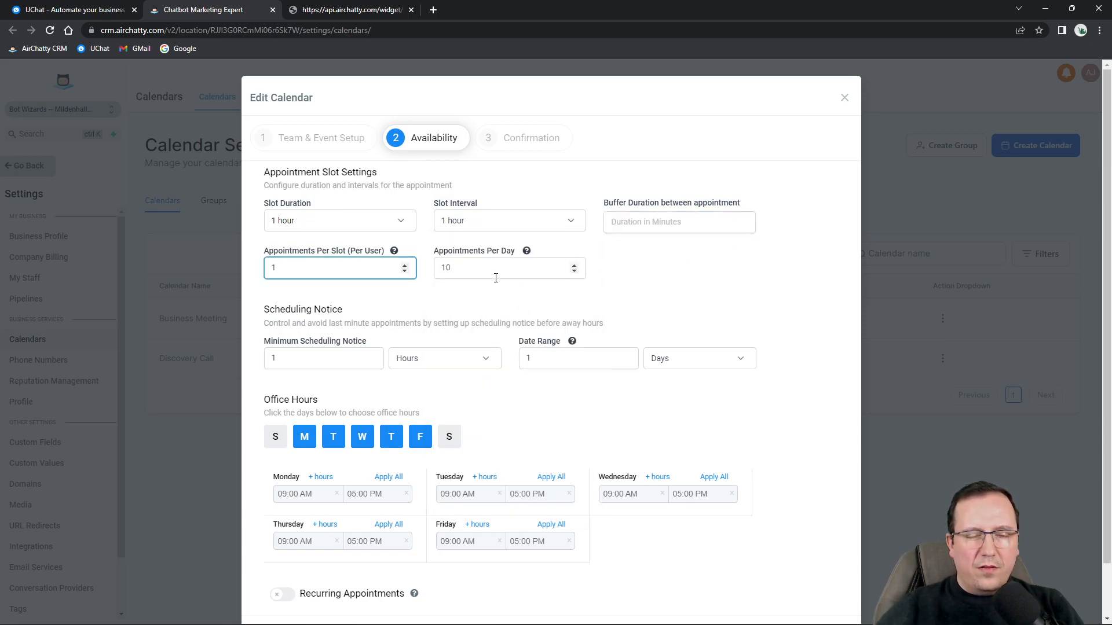
drag(496, 278, 418, 268)
key(BackSpace)
drag(520, 359, 477, 360)
key(BackSpace)
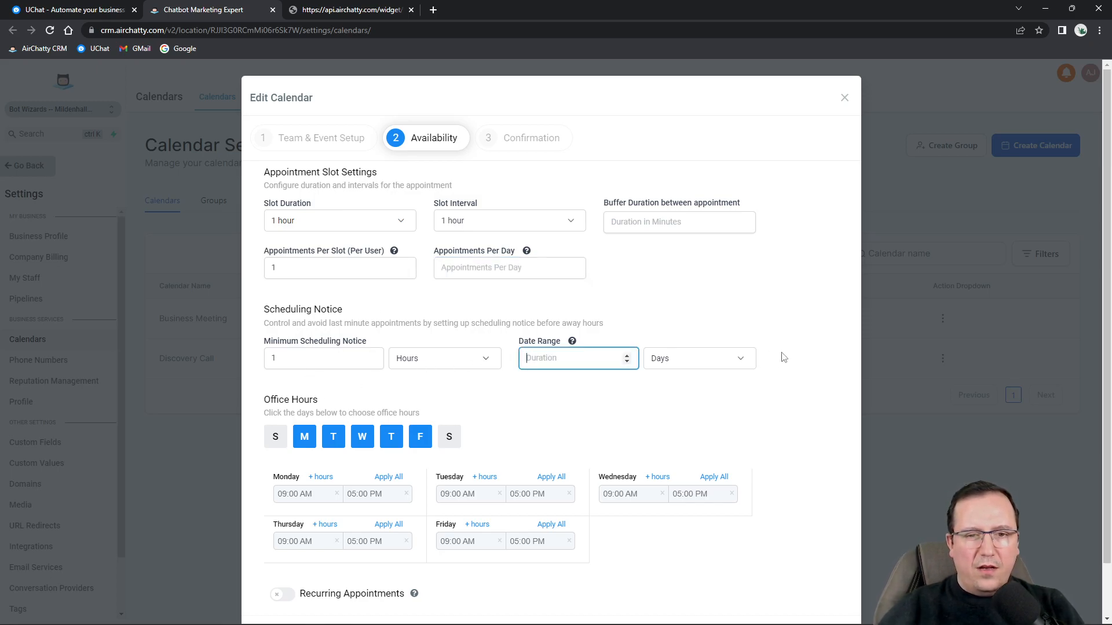
click(308, 358)
key(BackSpace)
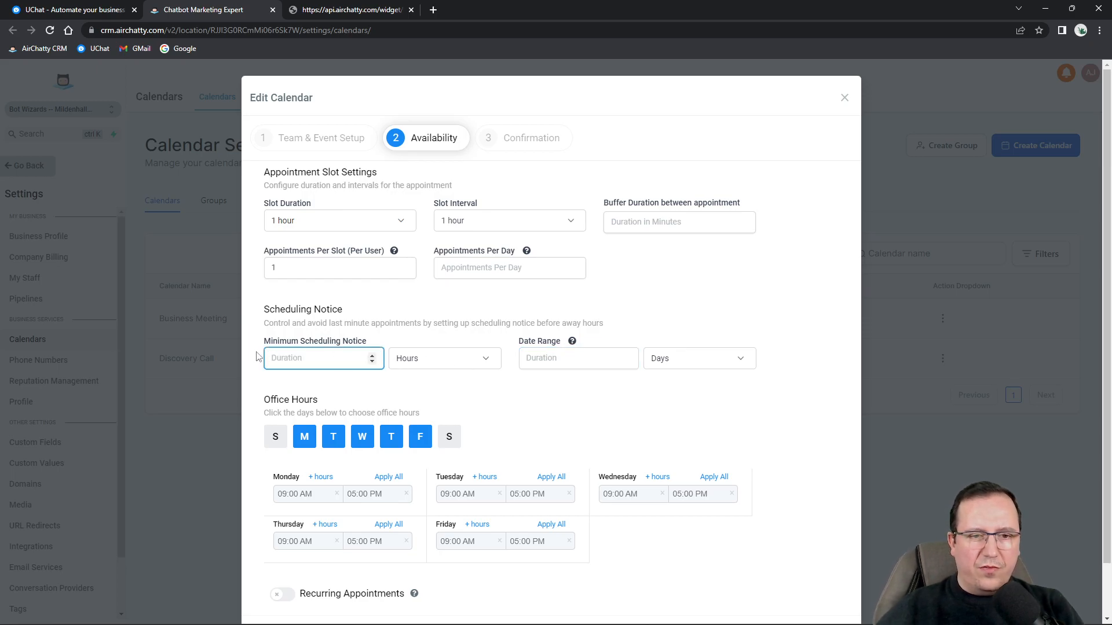
Save the availability changes, complete the editor, and return to the booking page tab.
scroll(713, 531, down, 1)
click(809, 583)
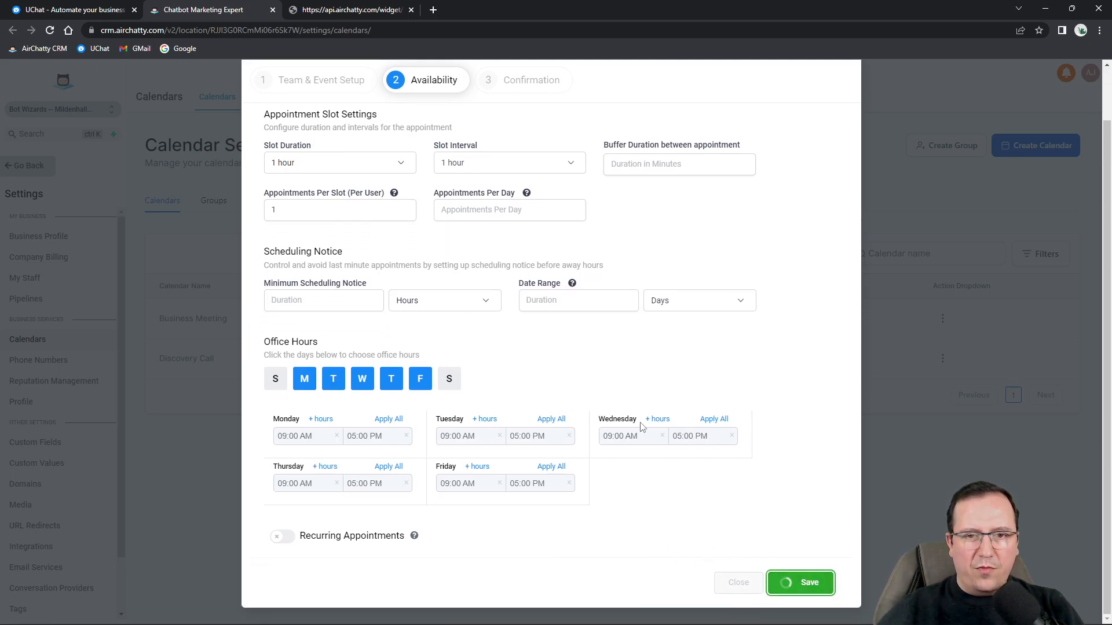
scroll(663, 559, down, 5)
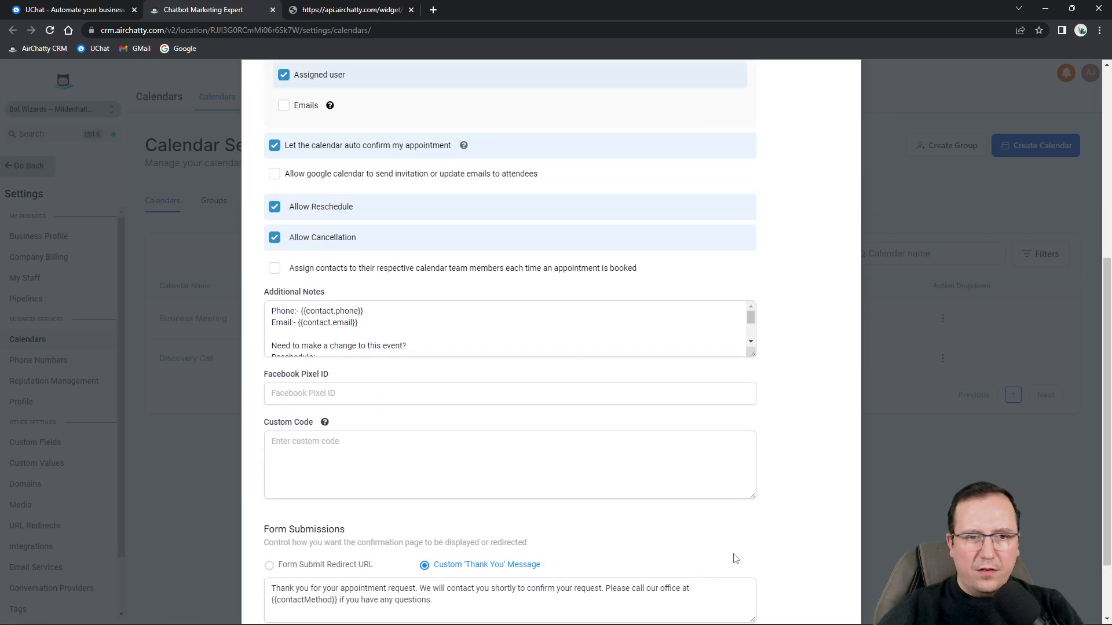
click(800, 583)
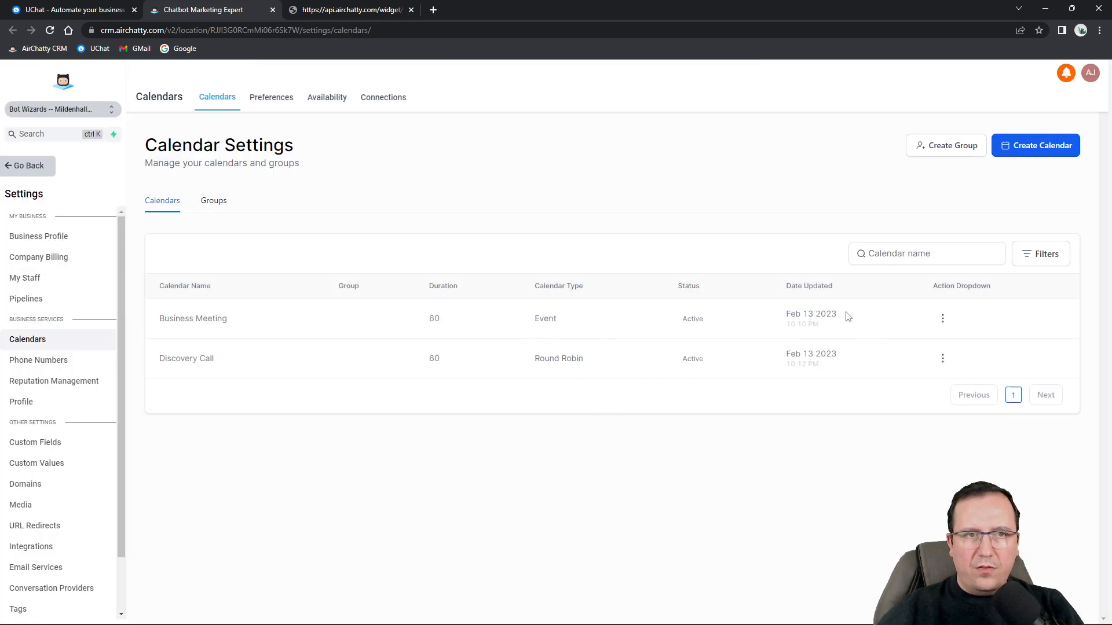
click(356, 11)
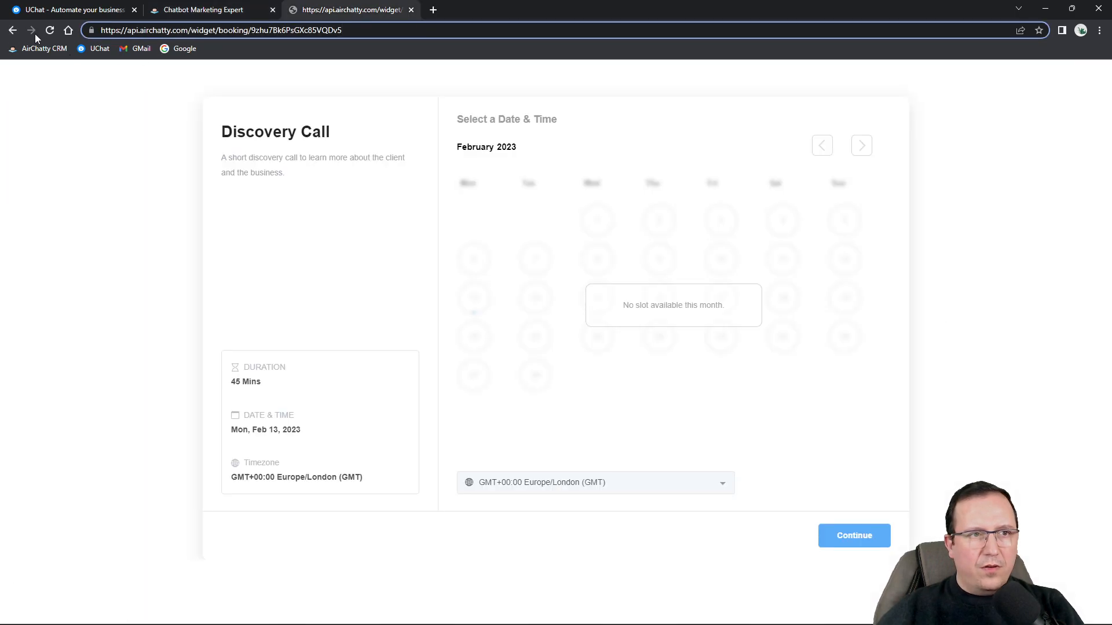
Reload the booking page, pick Tue Feb 14 at 09:00 AM, and continue to the details form.
click(50, 30)
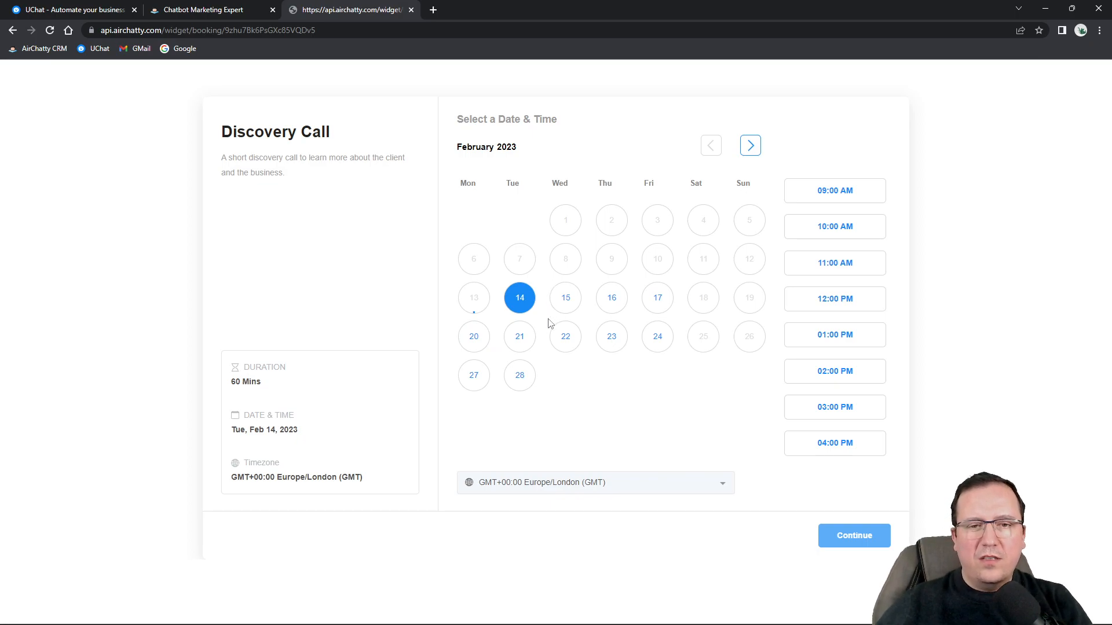
click(566, 298)
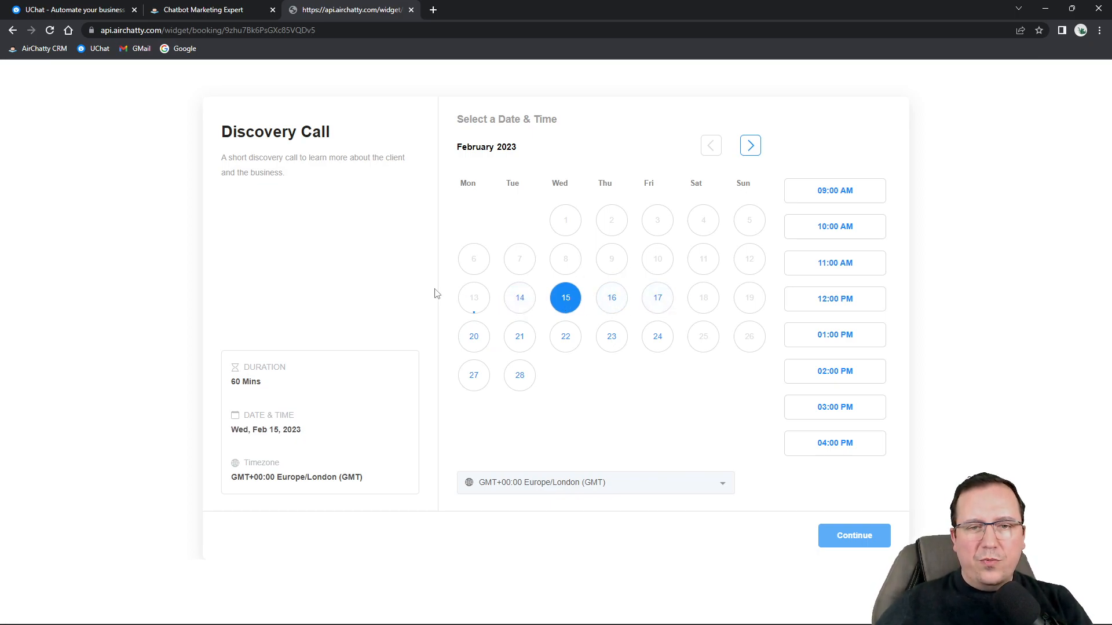
click(521, 299)
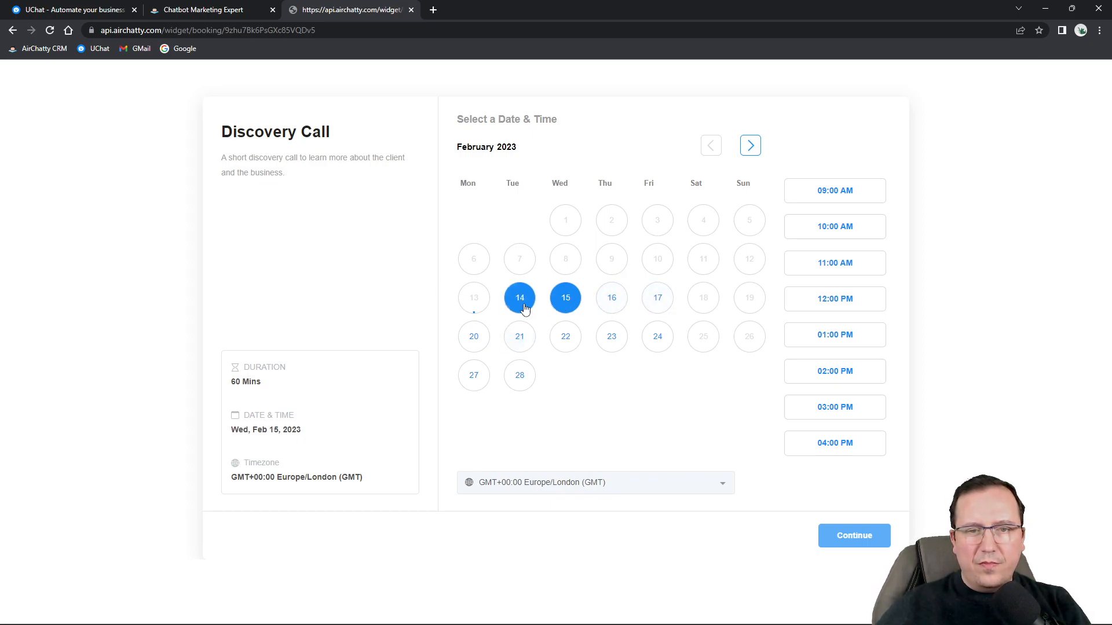
click(845, 192)
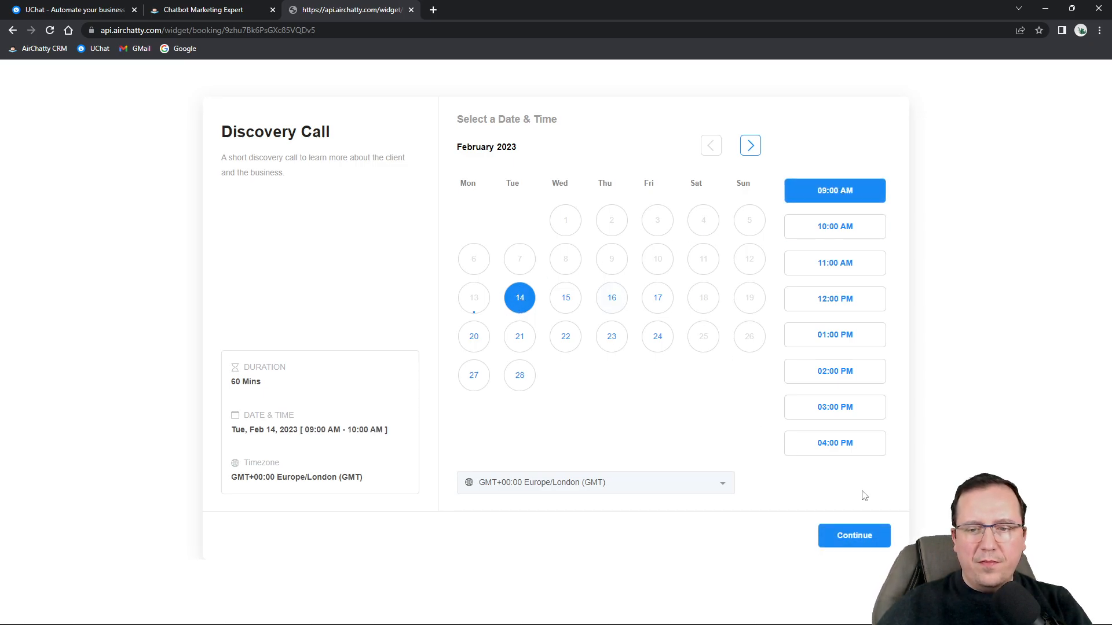
click(845, 535)
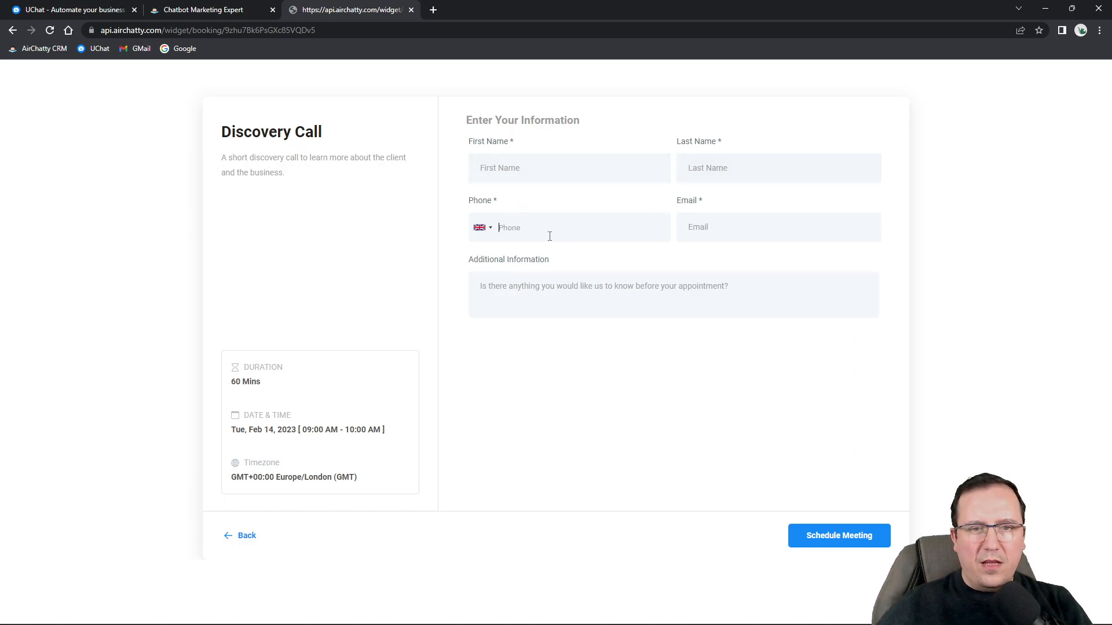
Enter the booker's first name, last name and phone number in the booking form.
click(738, 228)
click(511, 285)
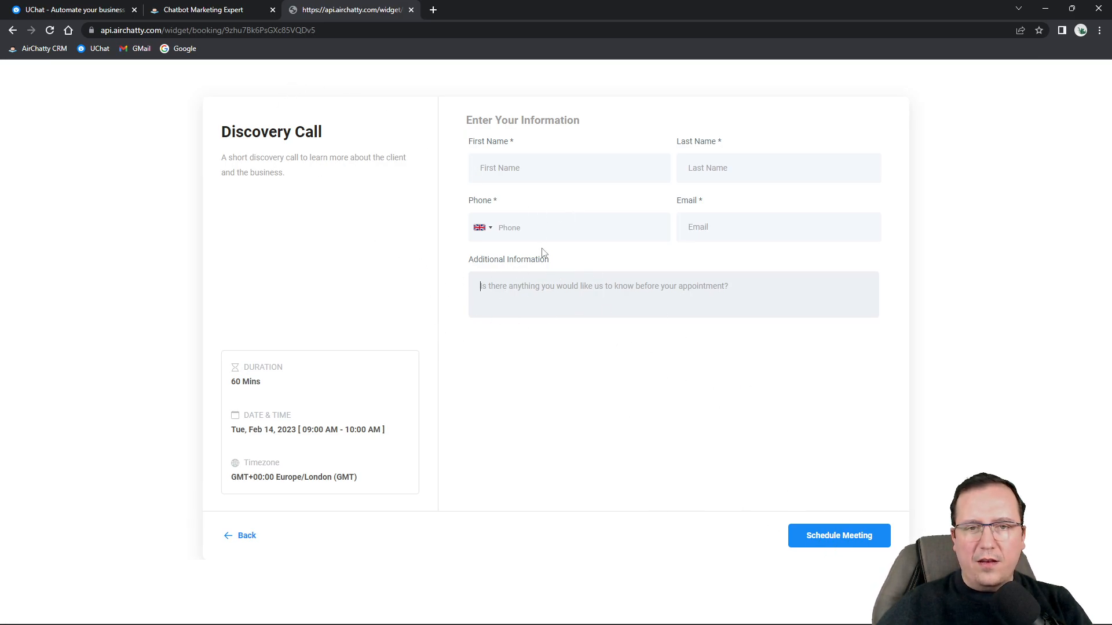
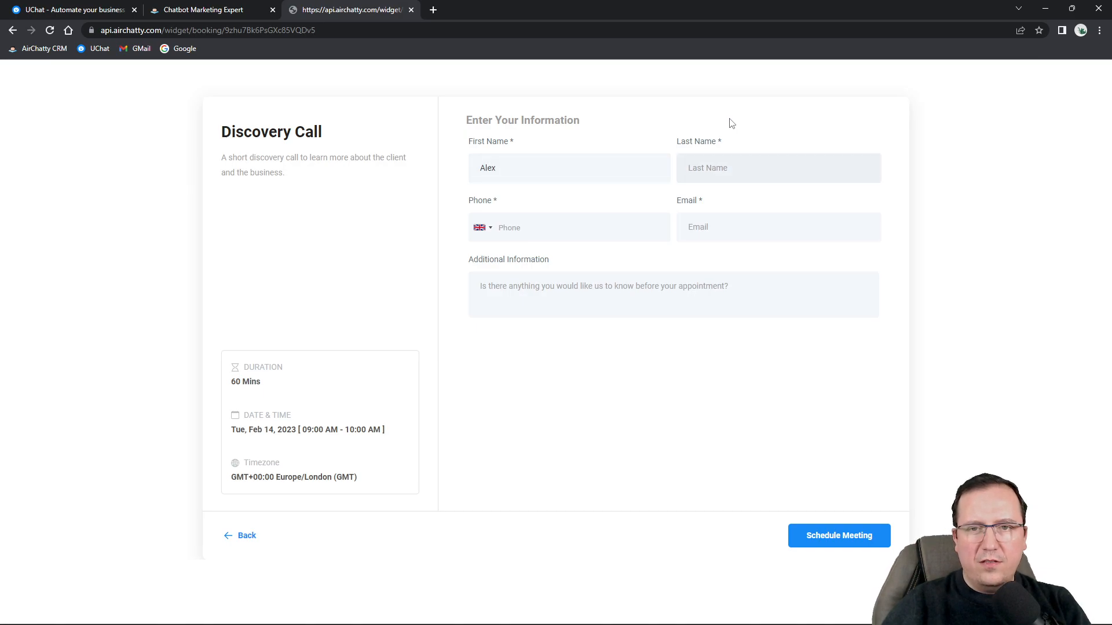
key(Tab)
key(Tab)
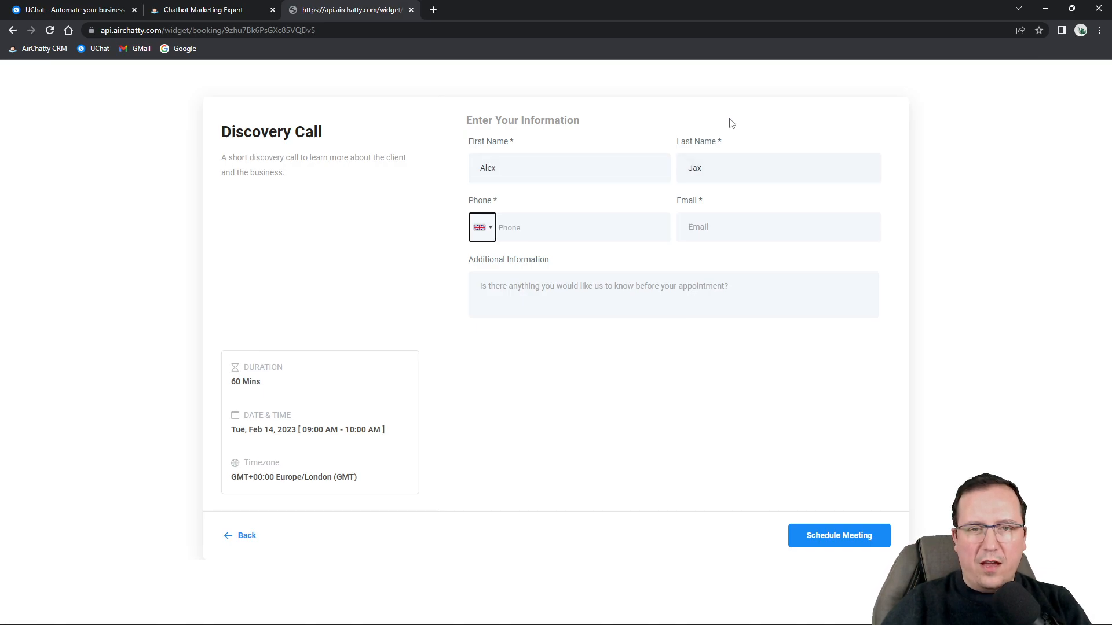
key(Tab)
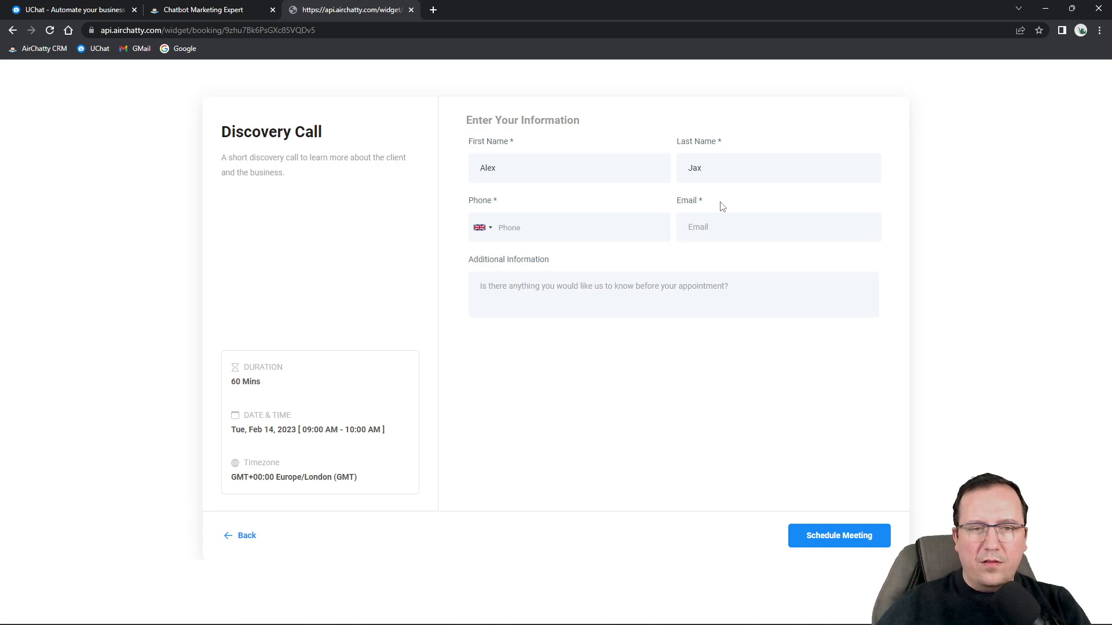
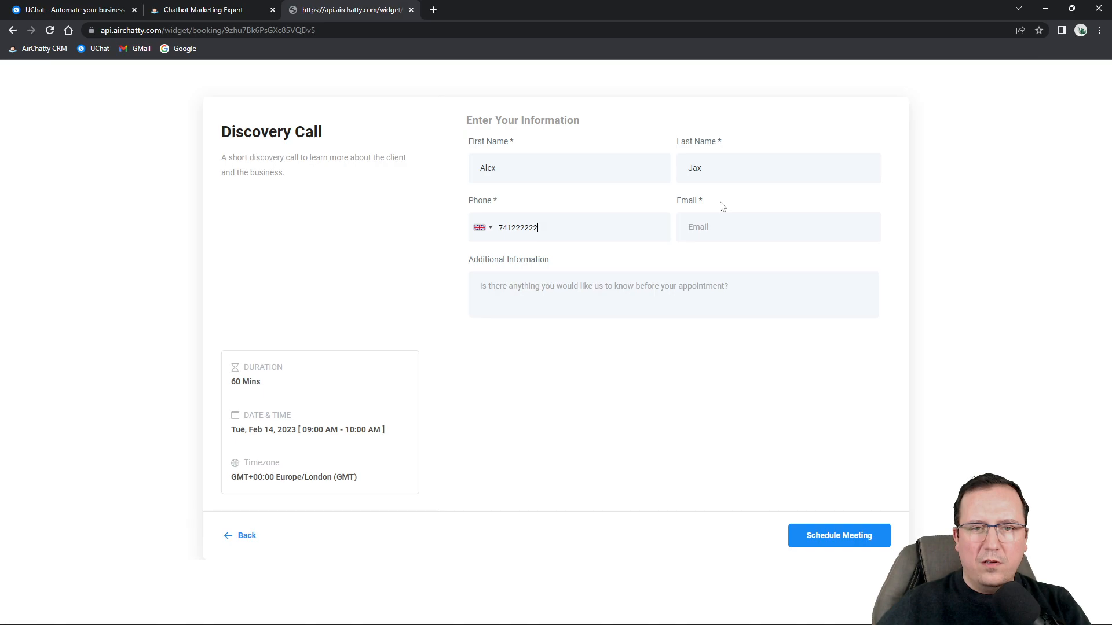
Autofill the saved e-mail address, correct the rejected phone number, and schedule the meeting.
click(734, 232)
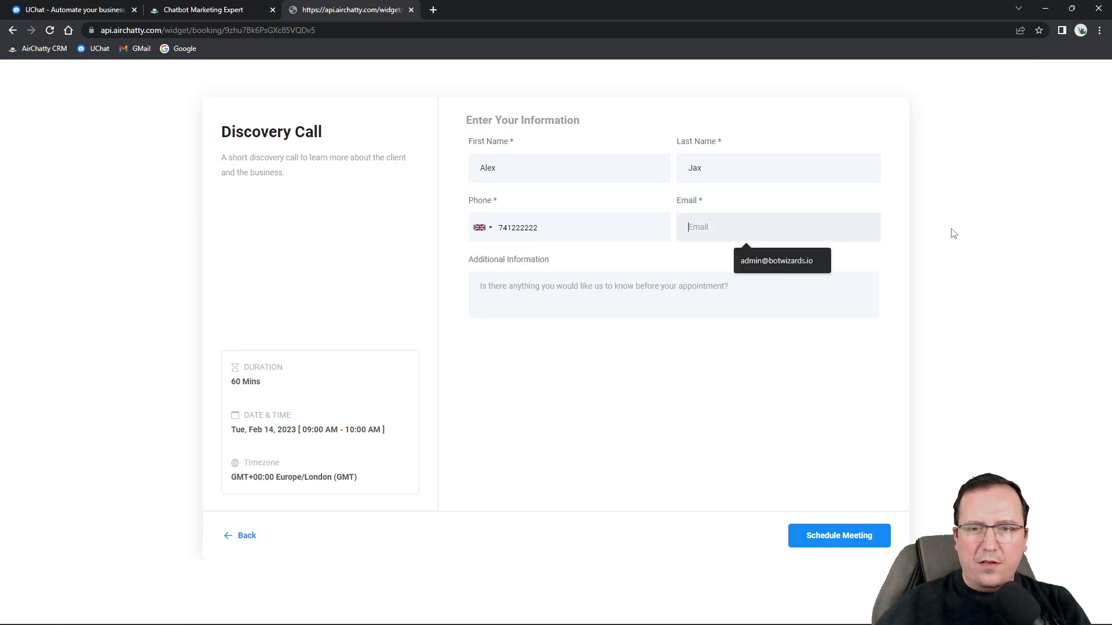
click(787, 264)
click(826, 538)
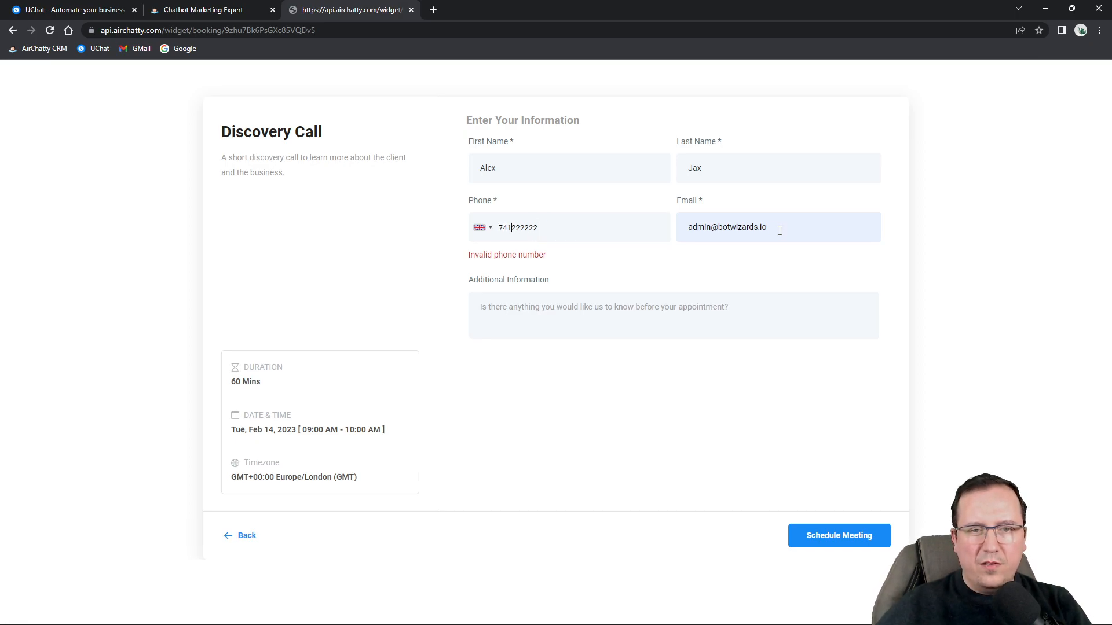
text(0)
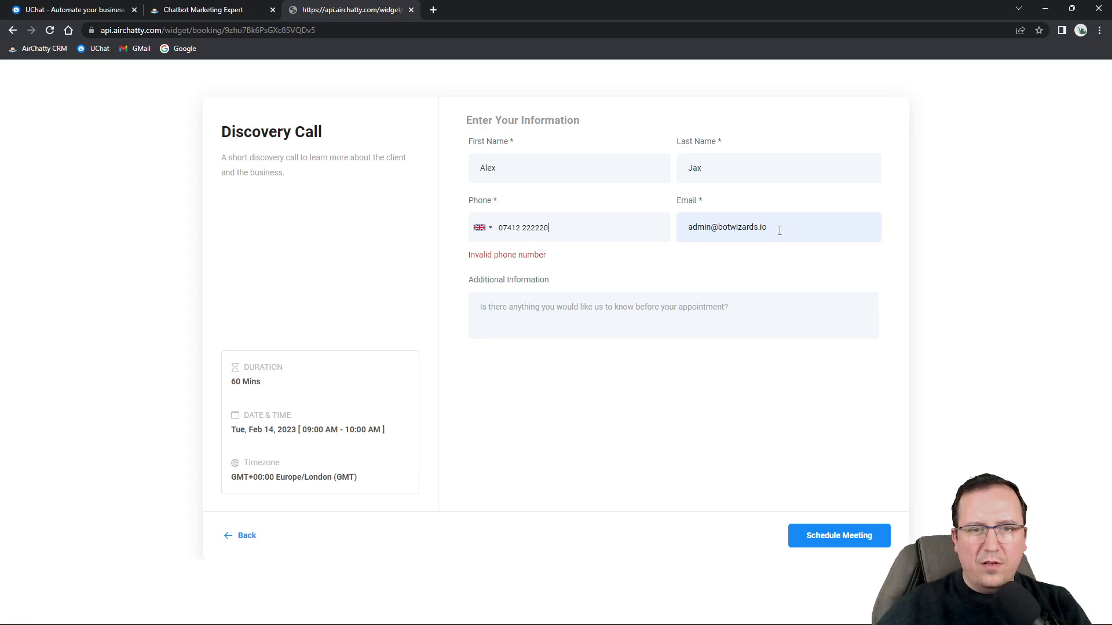
click(832, 537)
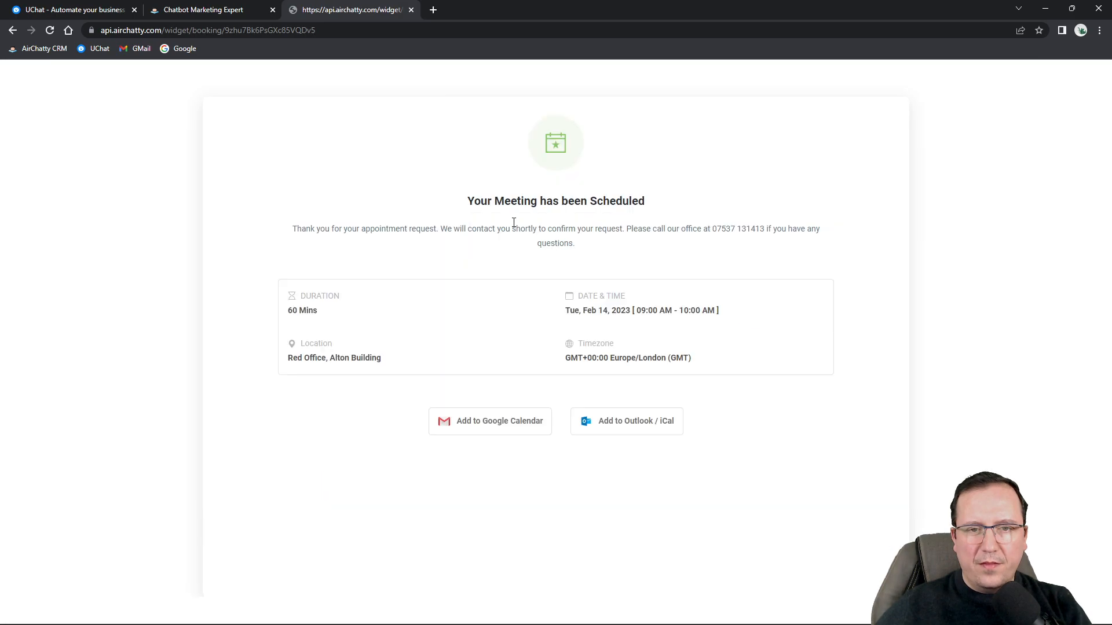
Review the scheduled confirmation for Tue, Feb 14, 09:00–10:00 AM, then return to Calendar Settings.
drag(459, 204, 683, 207)
click(683, 206)
drag(270, 231, 704, 283)
click(703, 282)
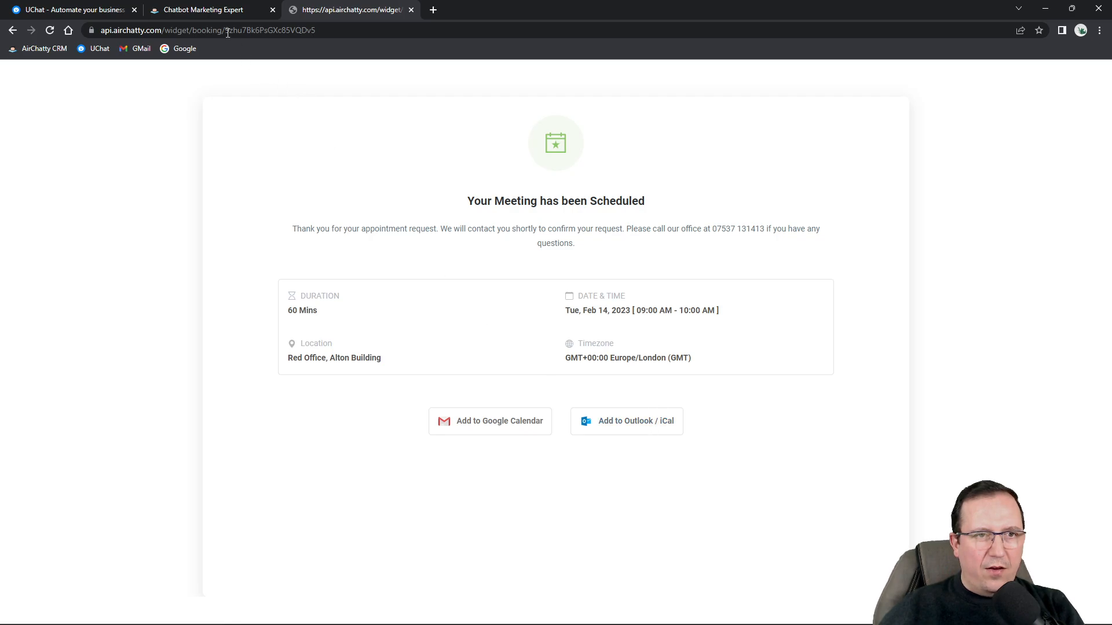
click(215, 10)
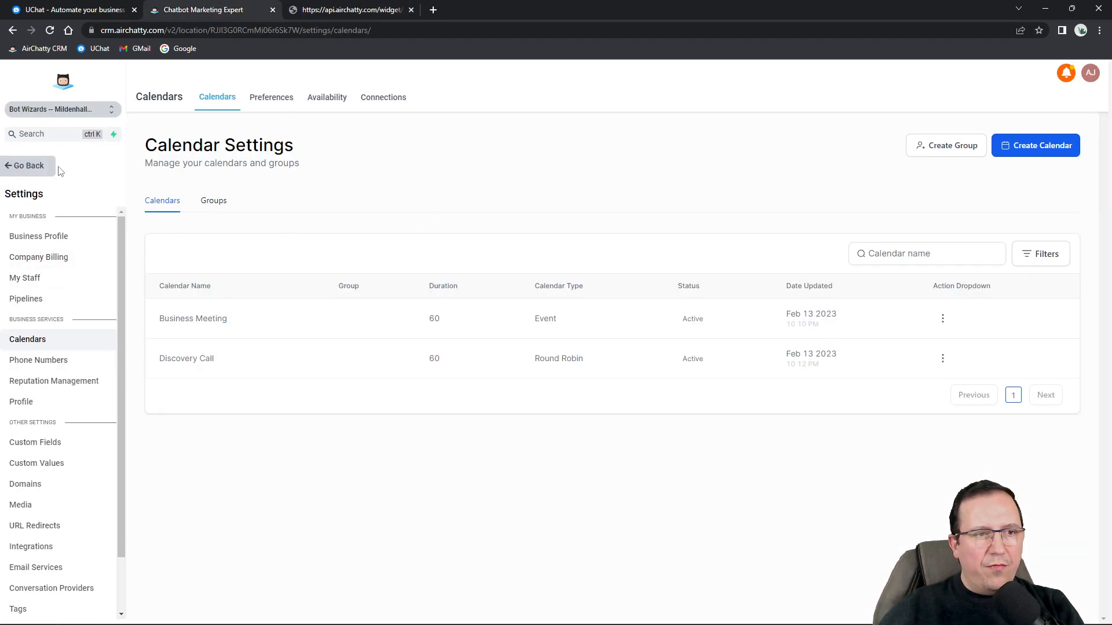
Open the Discovery Call event on the weekly calendar, then the booked contact's record.
click(23, 167)
click(52, 232)
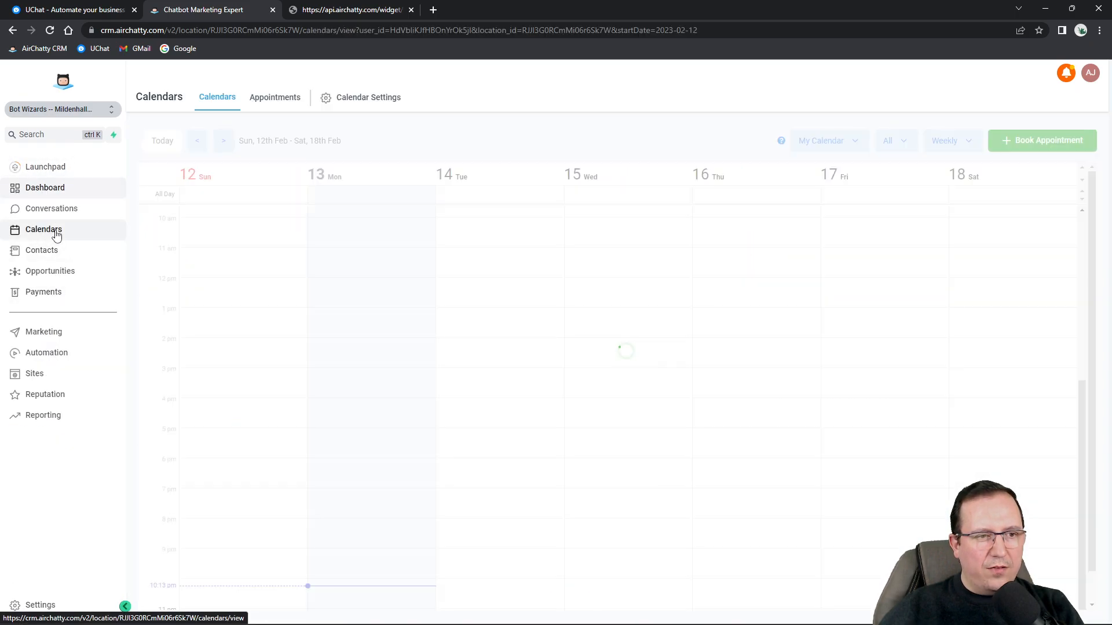
scroll(480, 232, up, 2)
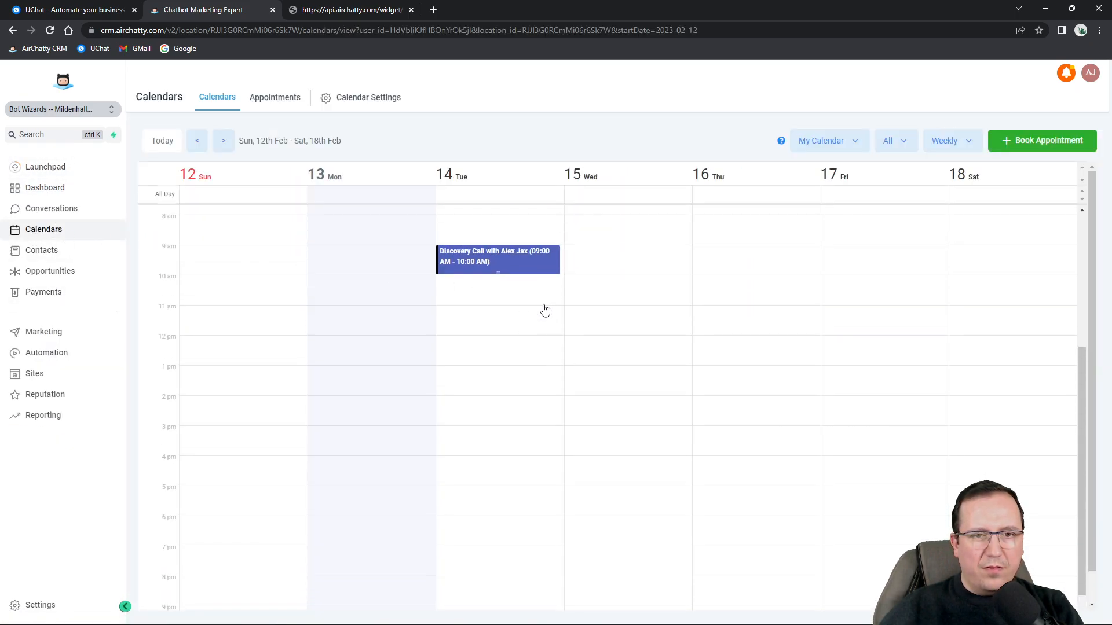
click(498, 260)
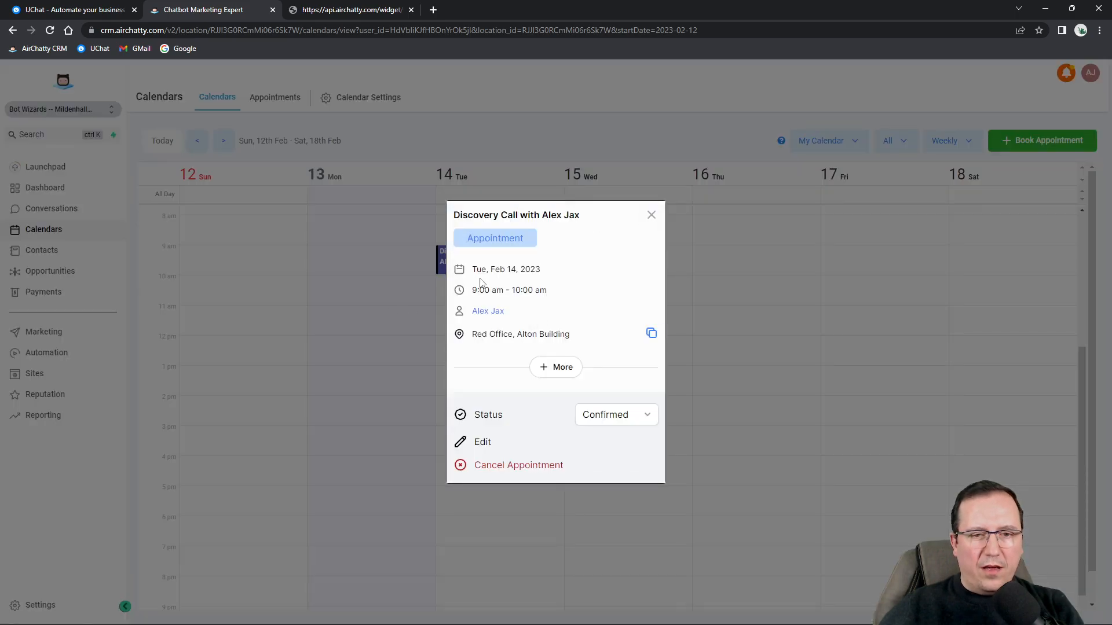
click(485, 313)
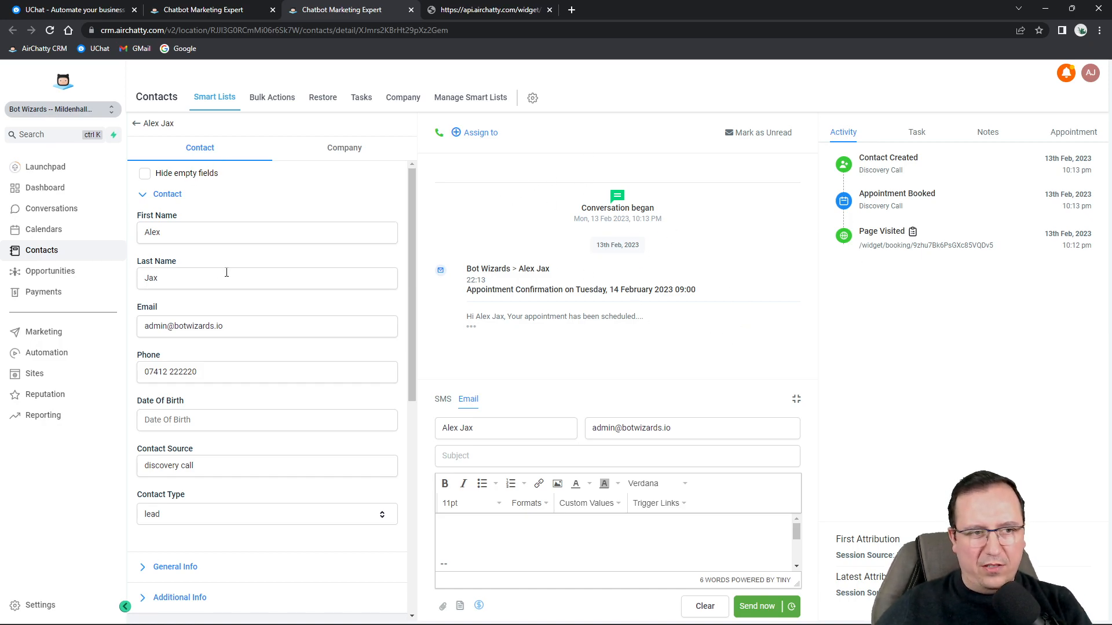
Review the Discovery Call appointment's full details, leave its status Confirmed, and close the popup.
click(216, 10)
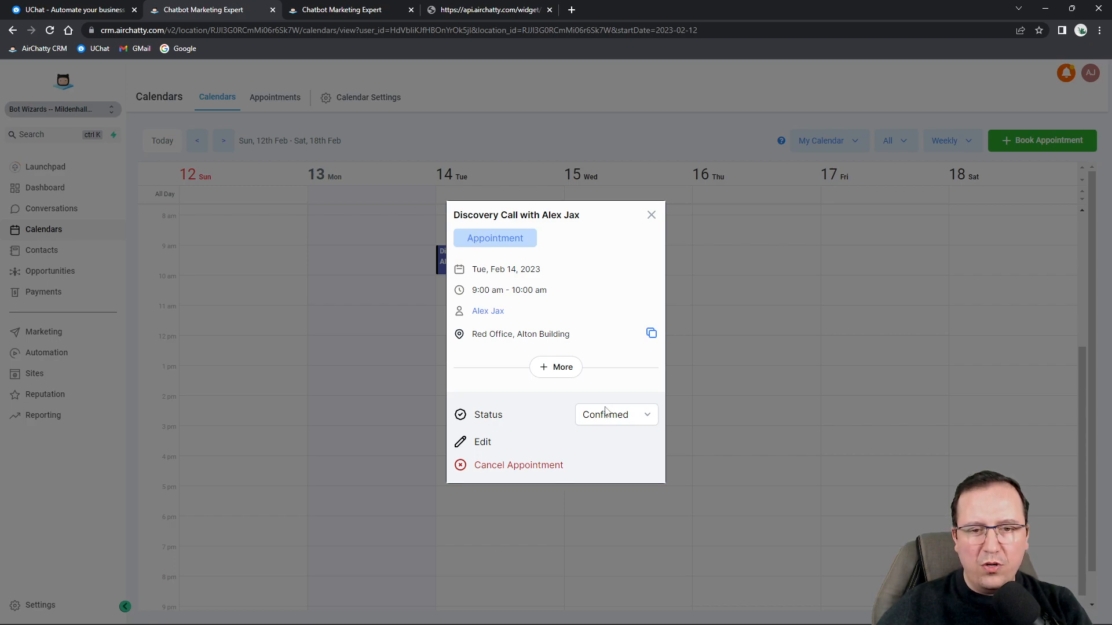
click(559, 374)
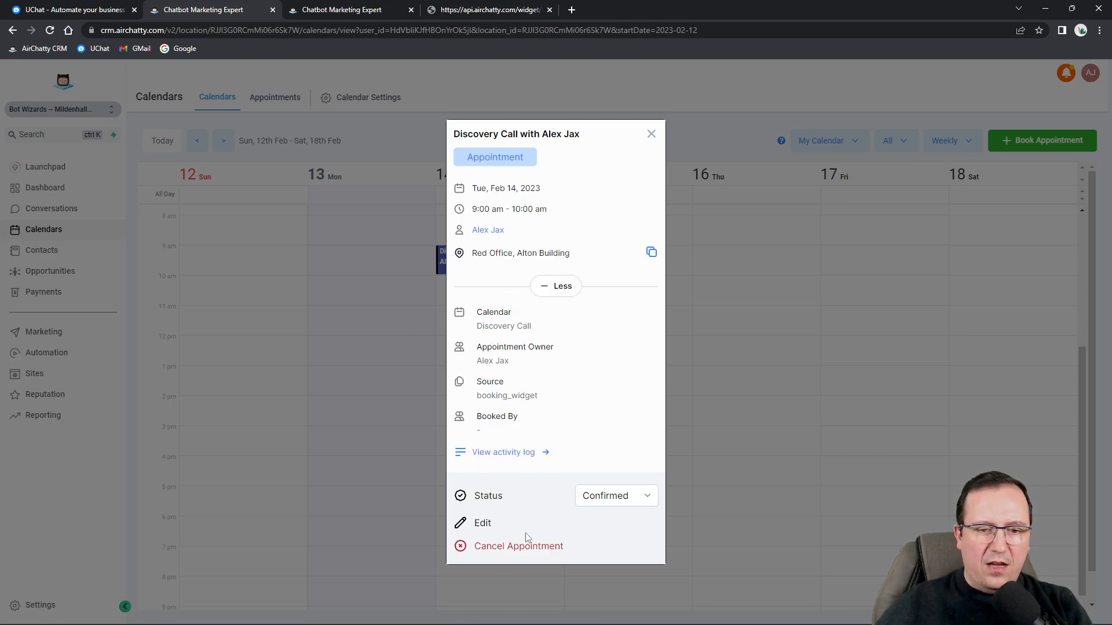
click(618, 503)
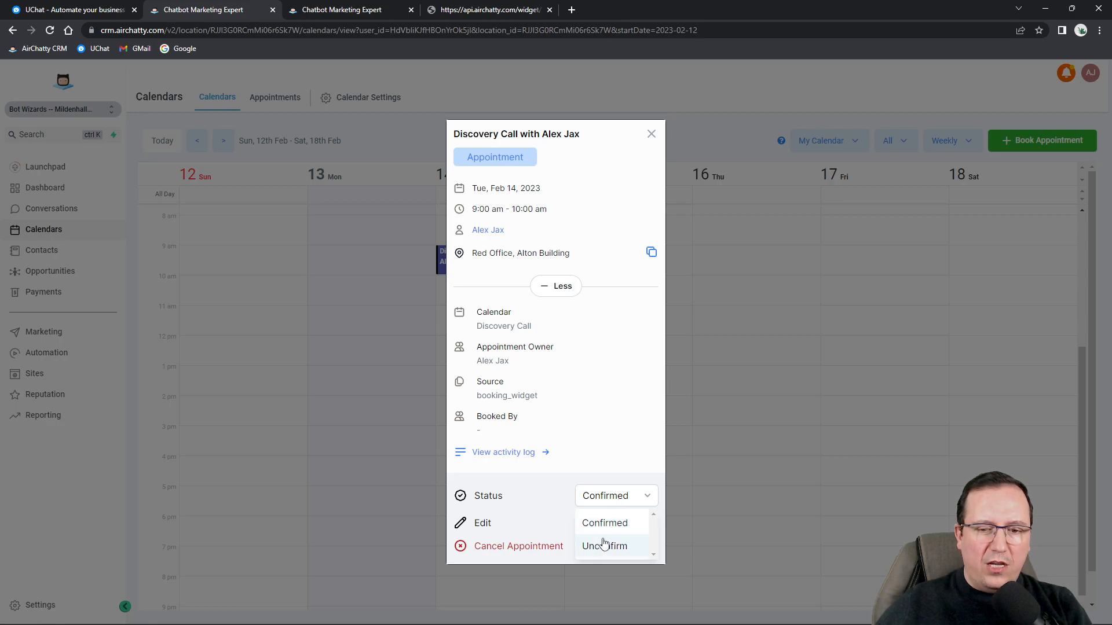
click(542, 491)
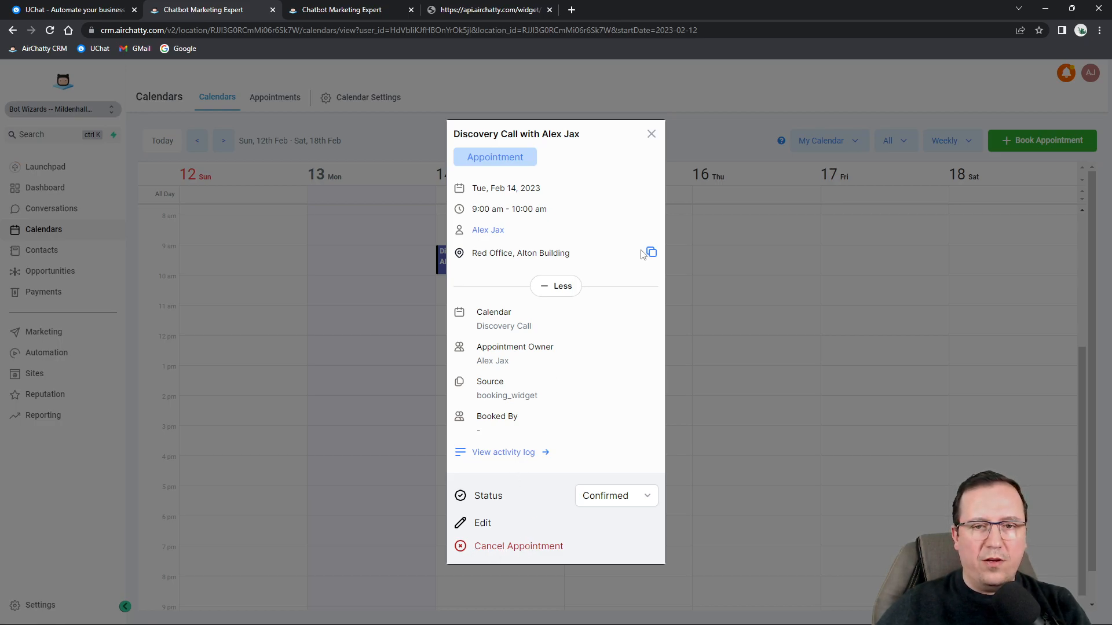
click(651, 134)
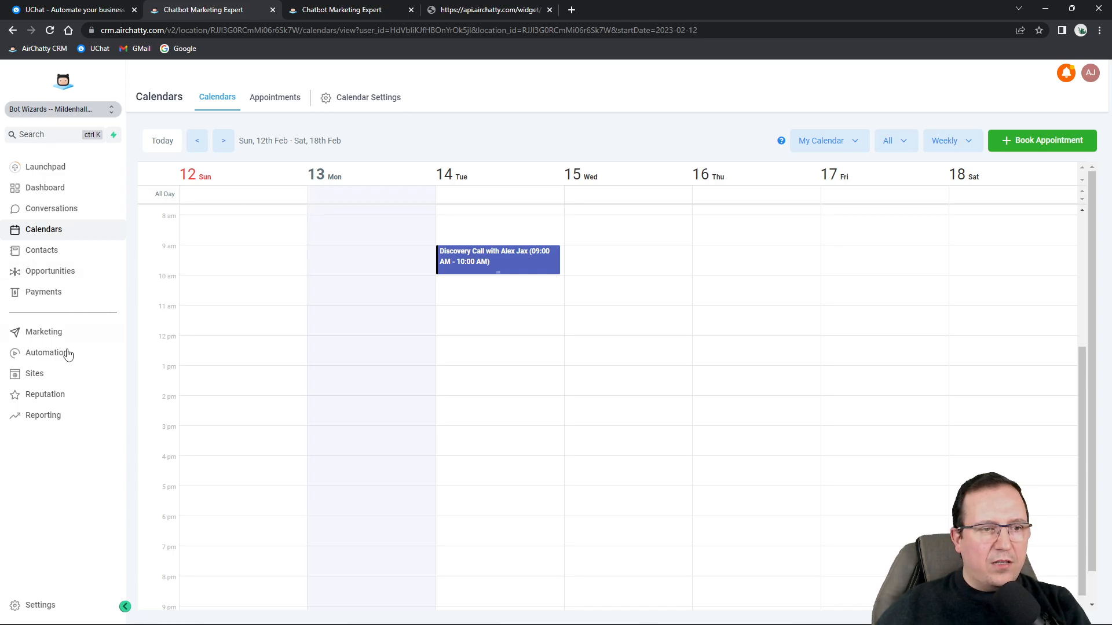
click(35, 605)
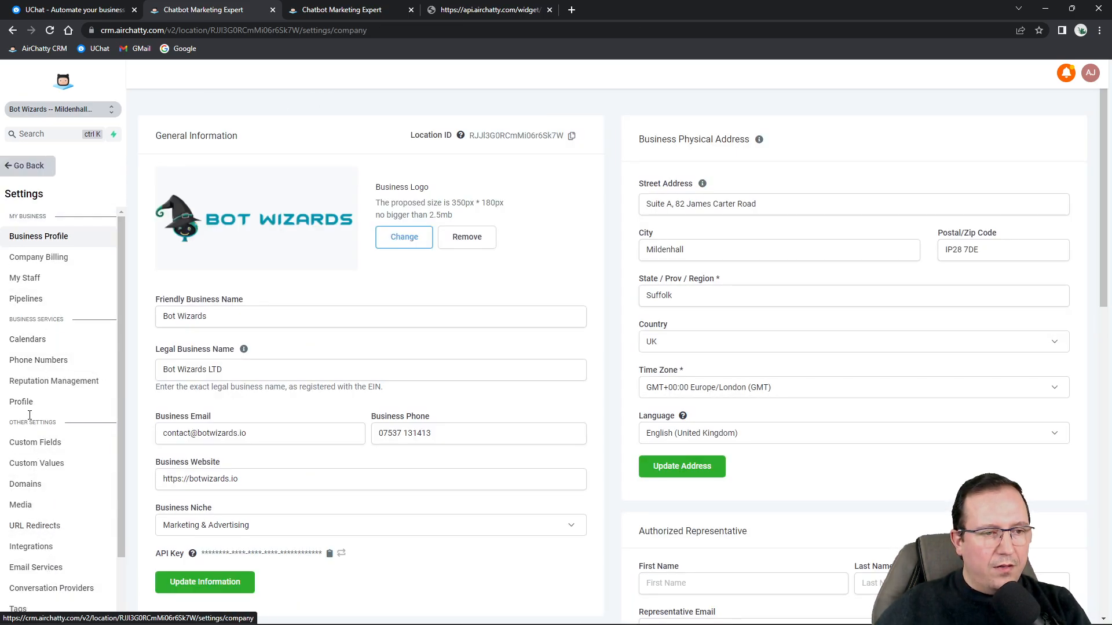
Start a new calendar group named 'Leads Calendar' from Calendar Settings.
click(27, 339)
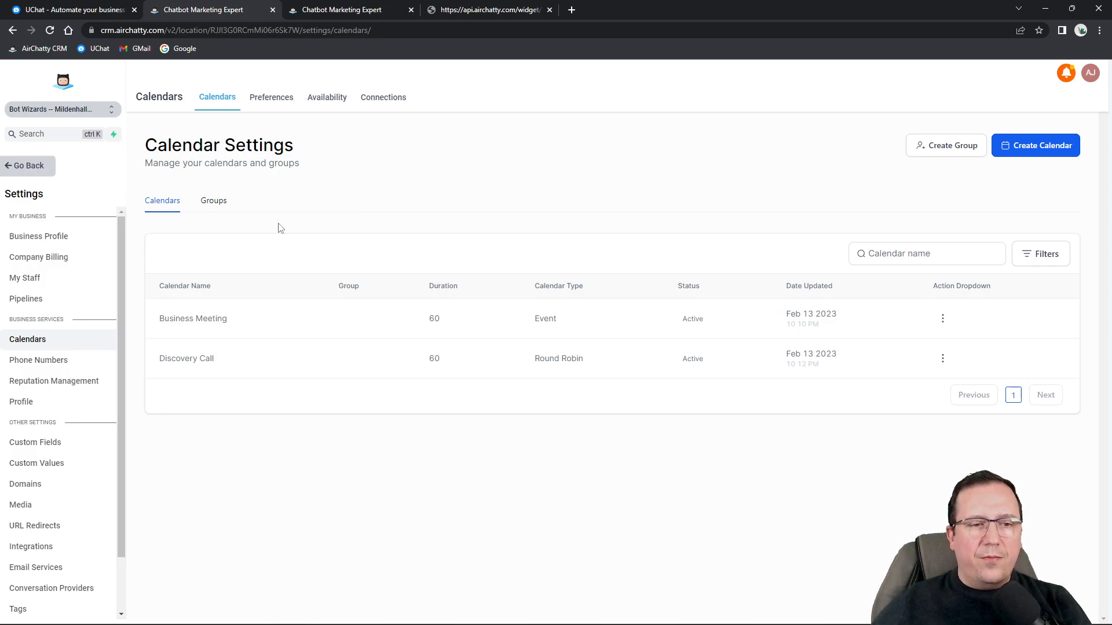
click(947, 147)
click(533, 301)
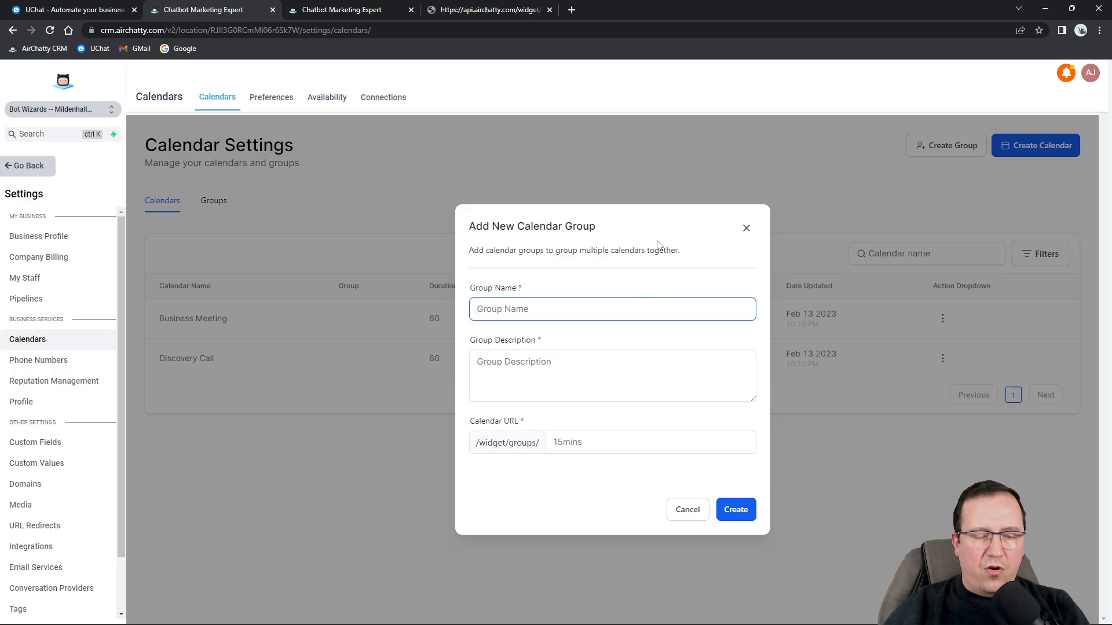
text(Bu)
key(BackSpace)
text(Le)
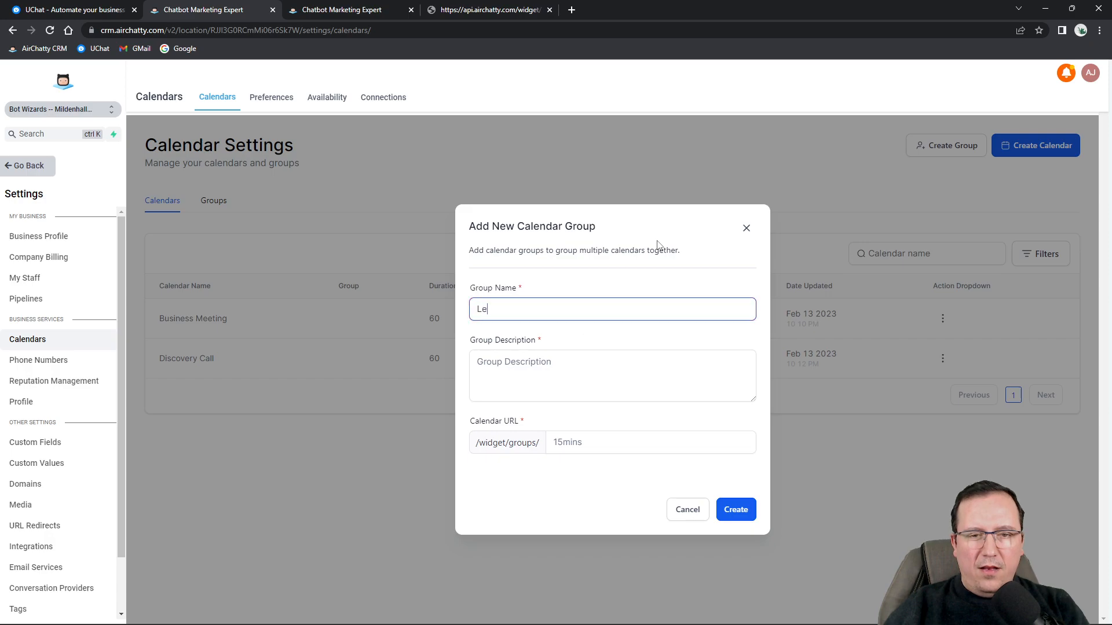
text(ads Calendar)
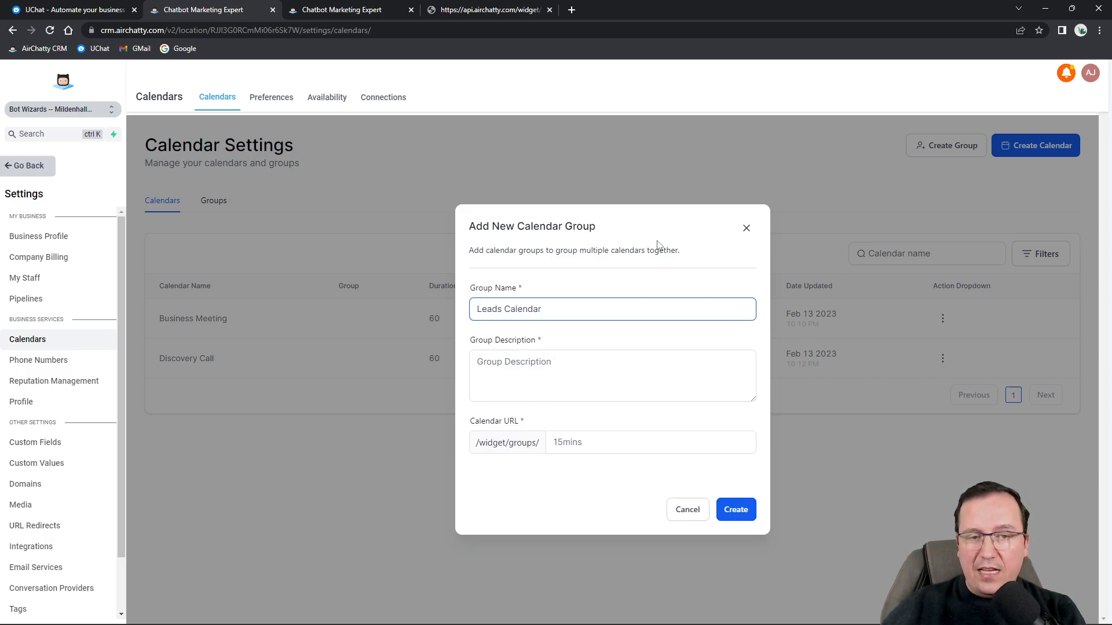
Give it the description 'Leads Group Calendar', then change the taken 'leads' slug to 'bwleads'.
click(615, 442)
text(leads)
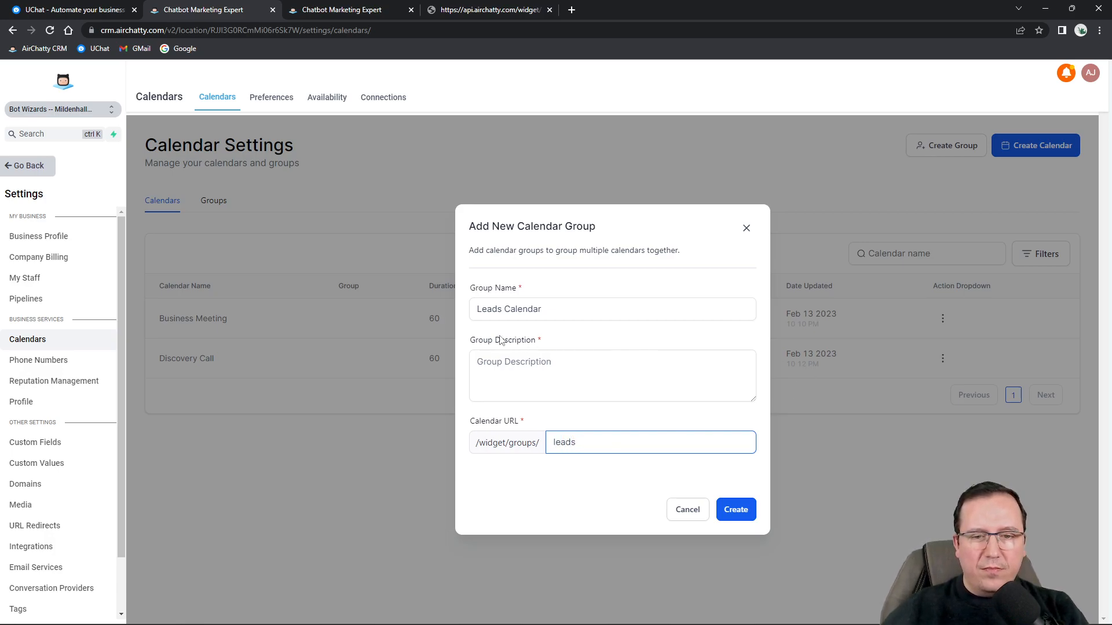
click(566, 365)
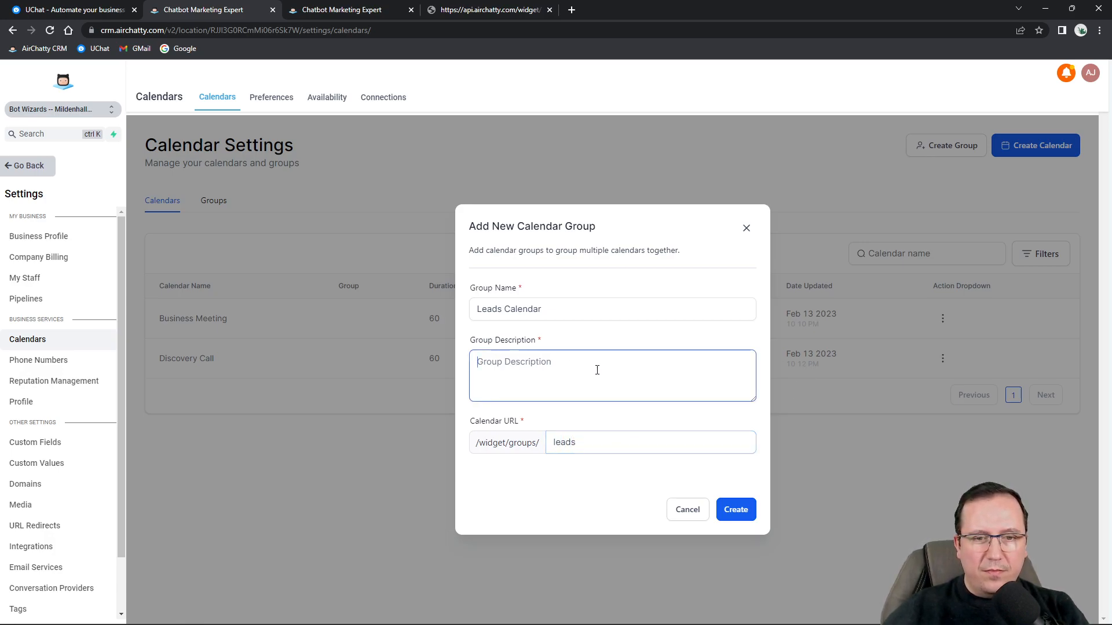
text(Leads Group Calendar)
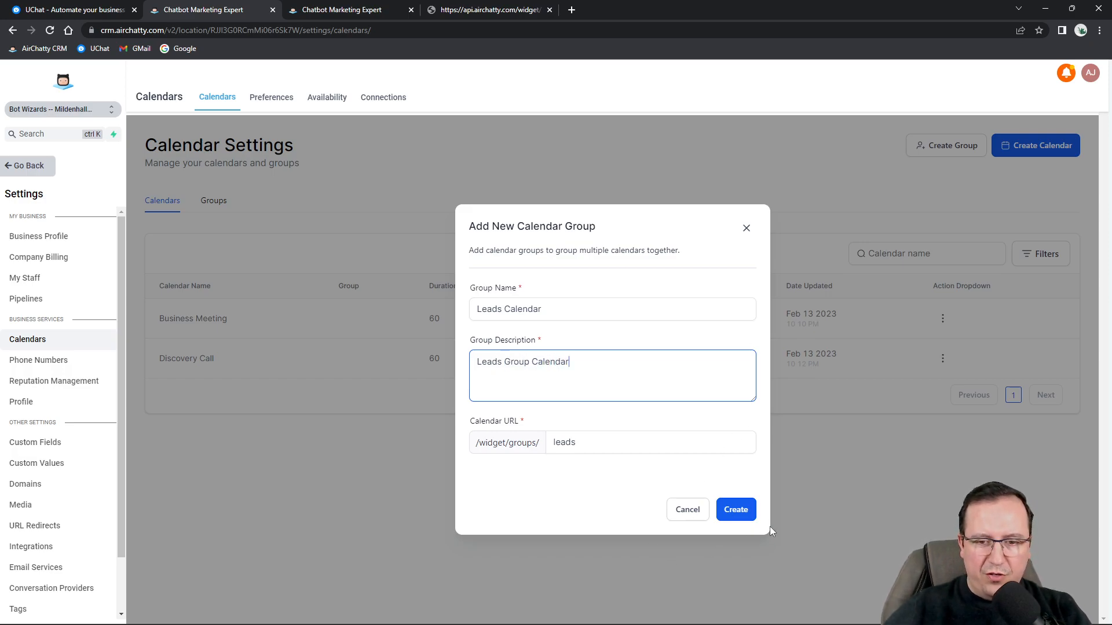
click(734, 510)
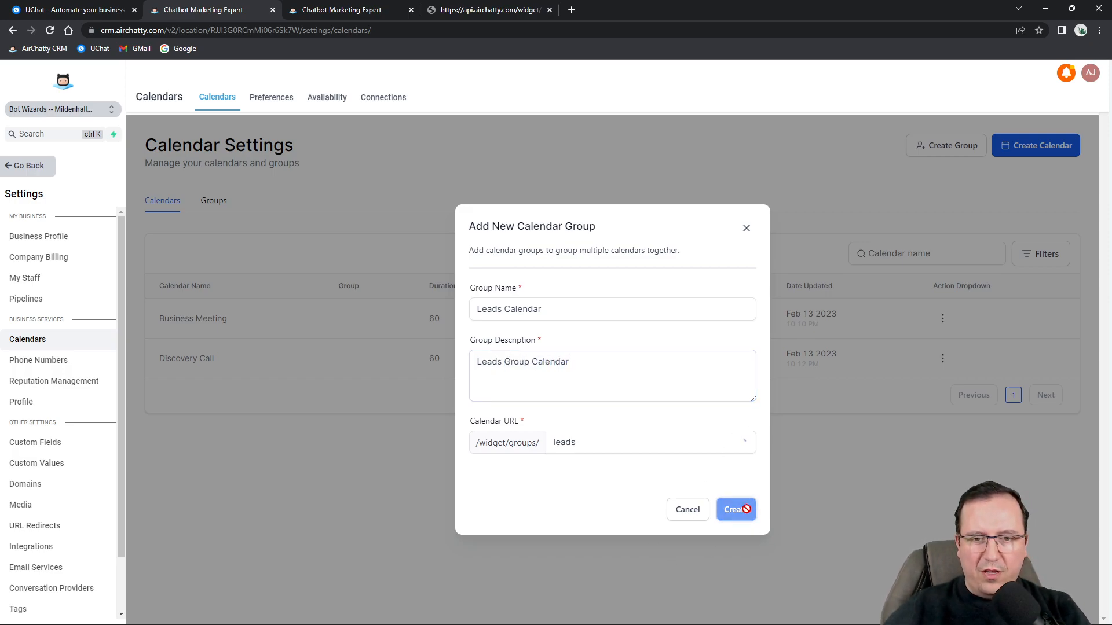
click(590, 442)
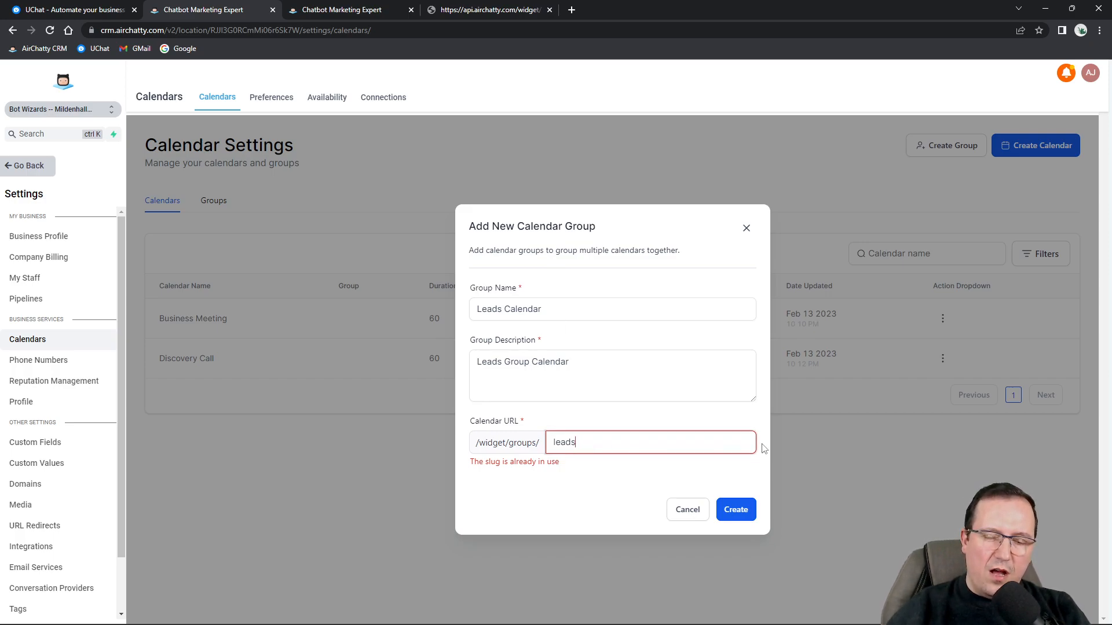
text(bw)
Create the Leads Calendar group and move Business Meeting into it.
click(732, 510)
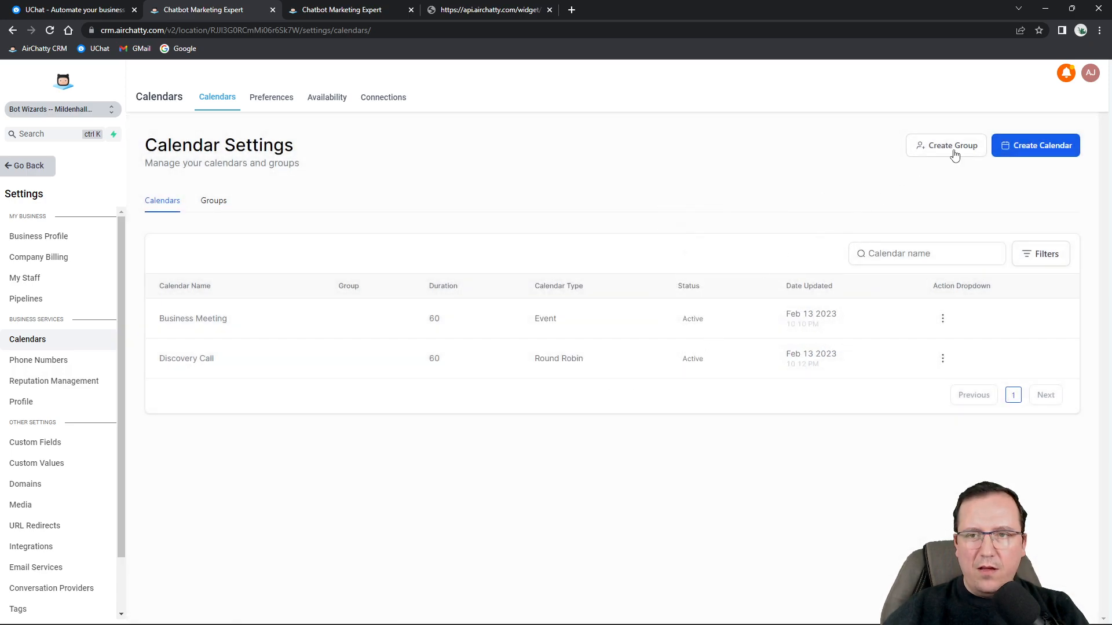
click(942, 318)
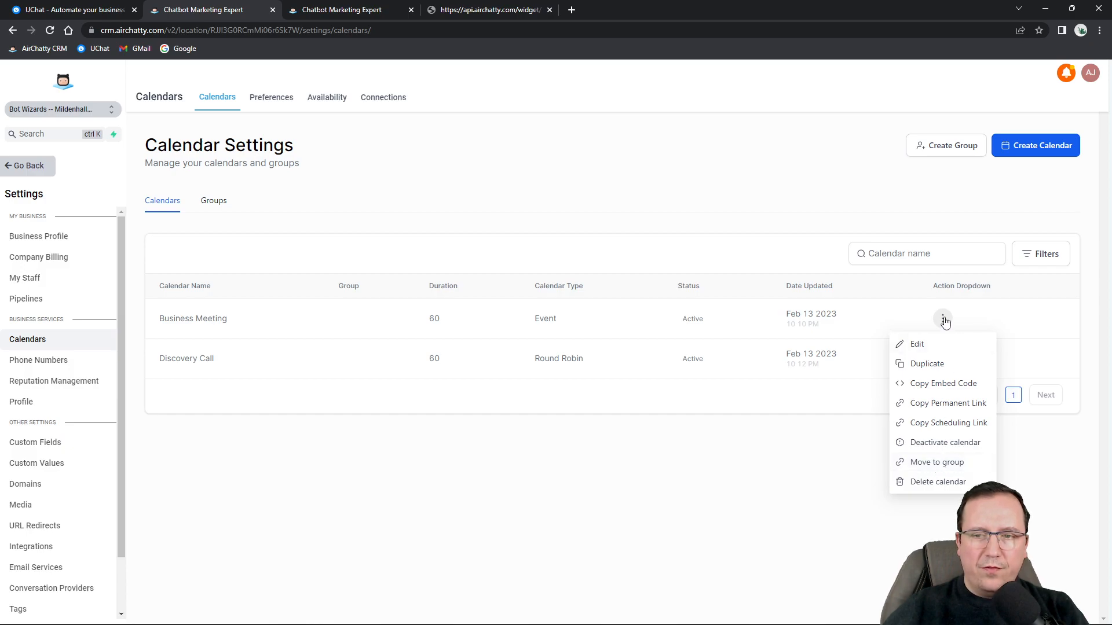
click(943, 462)
click(579, 357)
click(547, 404)
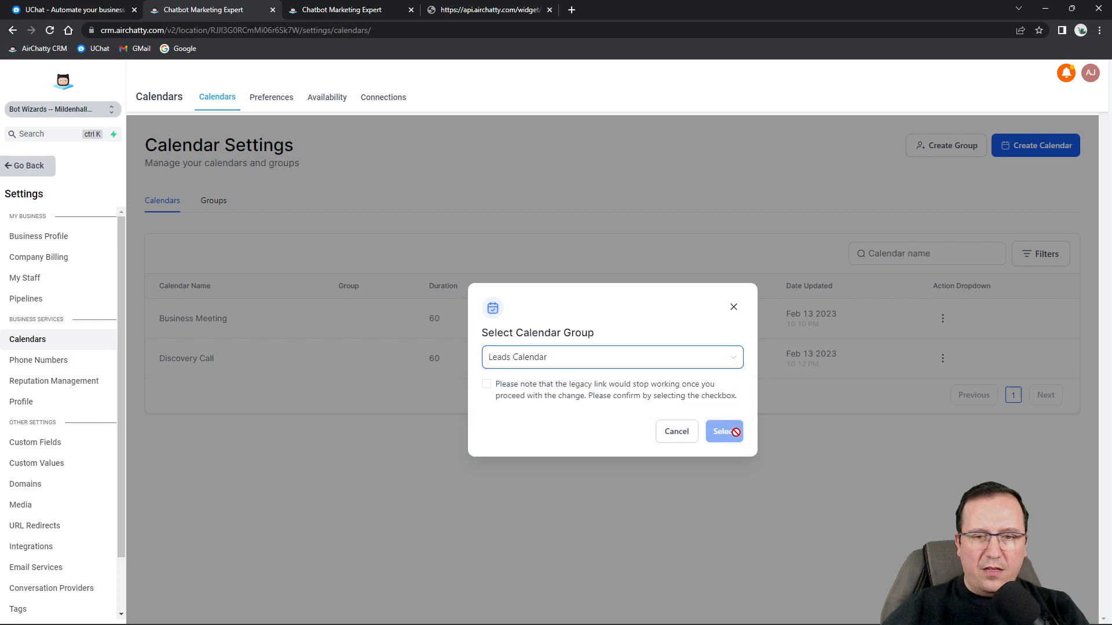
click(487, 384)
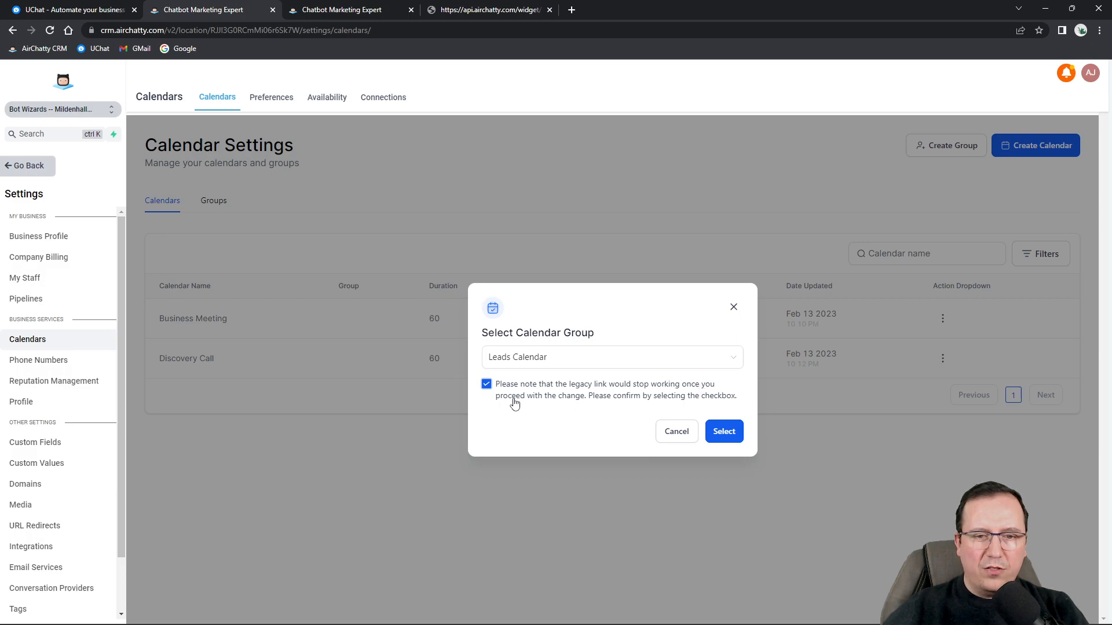
click(729, 432)
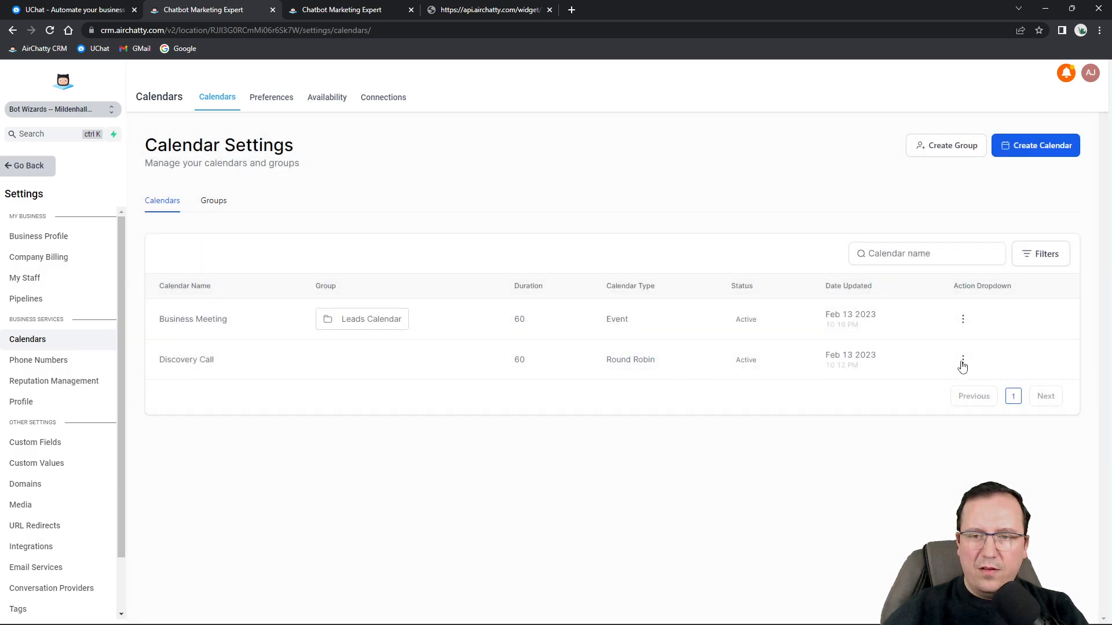
Move the Discovery Call calendar into the Leads Calendar group as well.
click(963, 360)
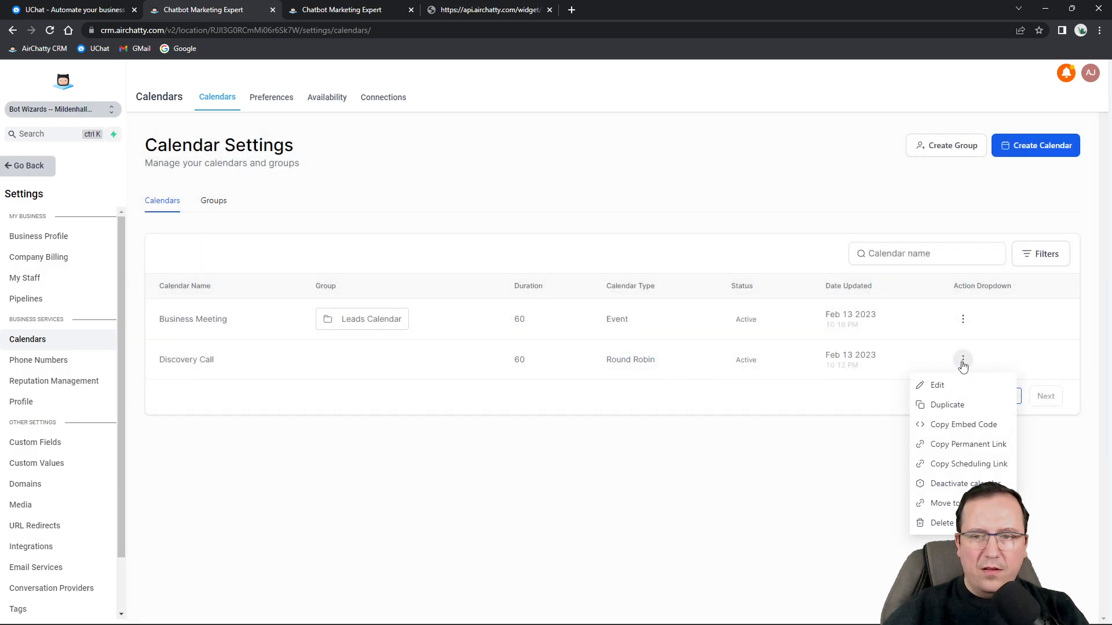
click(947, 503)
click(595, 364)
click(556, 405)
click(523, 390)
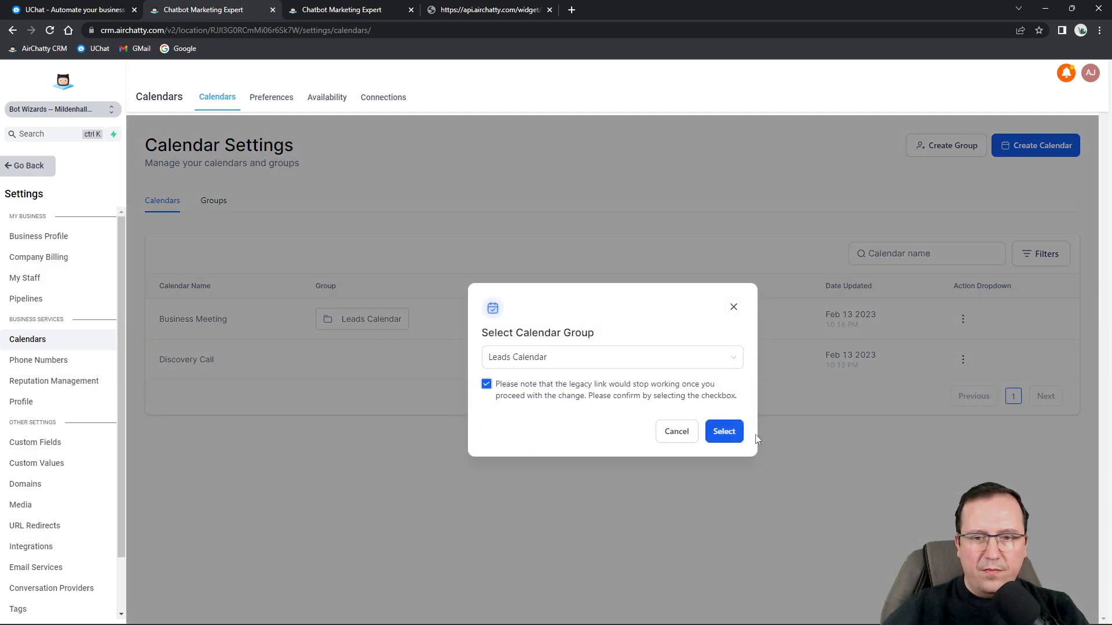
click(718, 431)
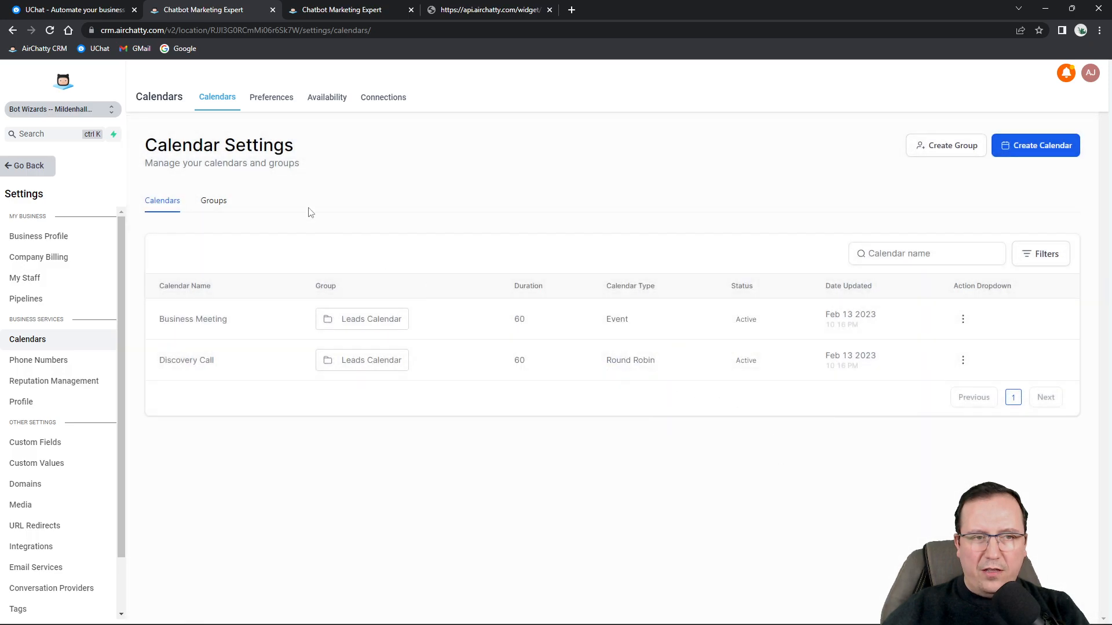
Copy the Leads Calendar group's scheduling link and load it in a private browser window.
click(227, 208)
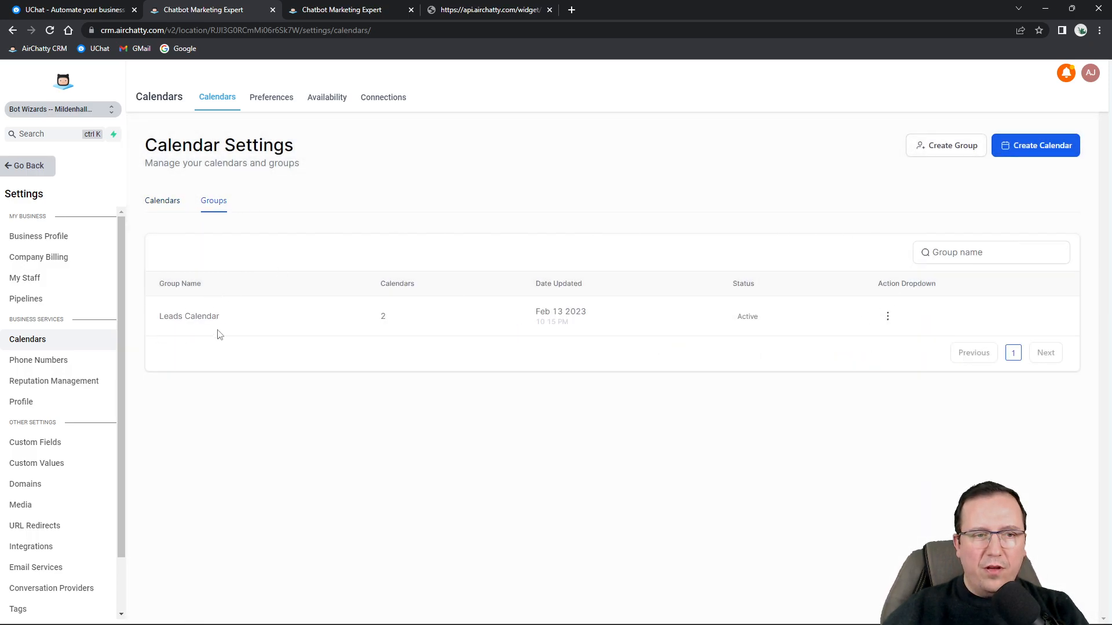
drag(164, 314, 216, 315)
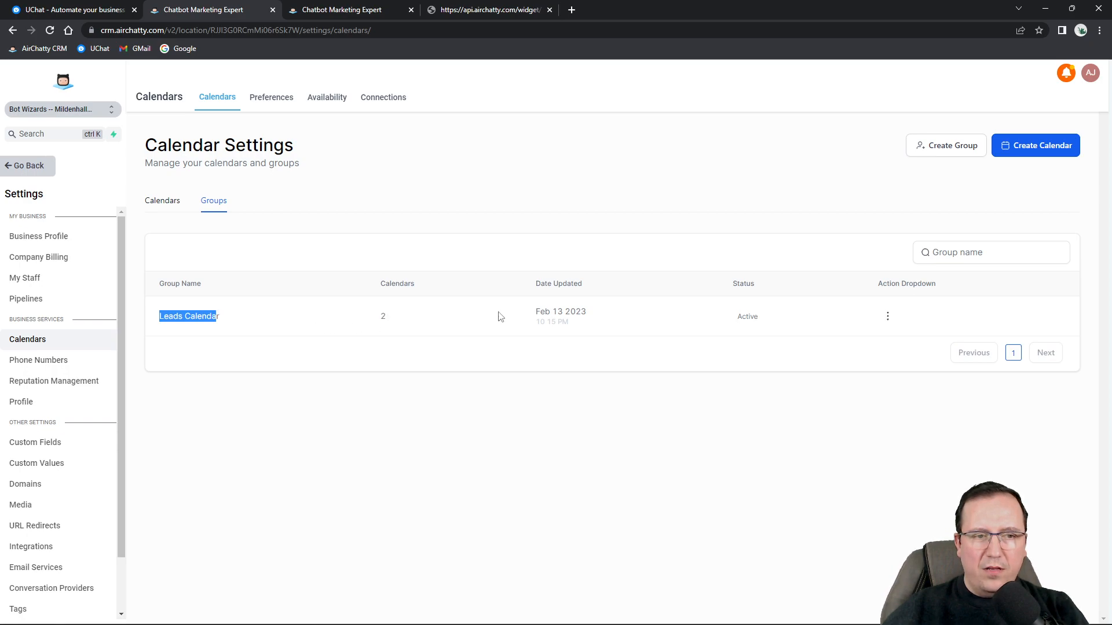
click(887, 316)
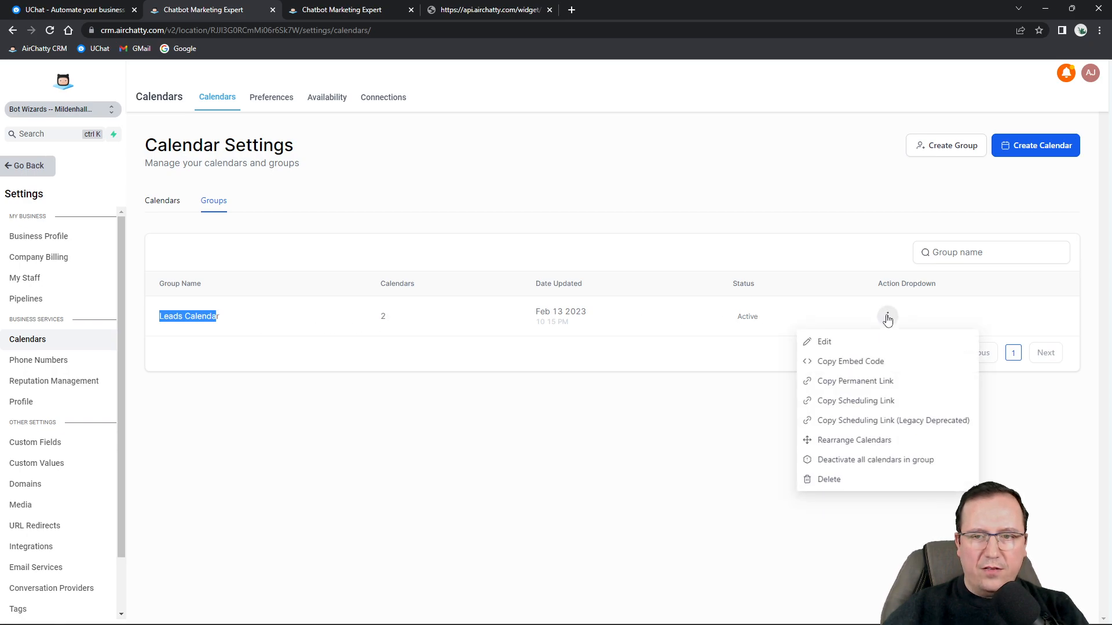
click(863, 403)
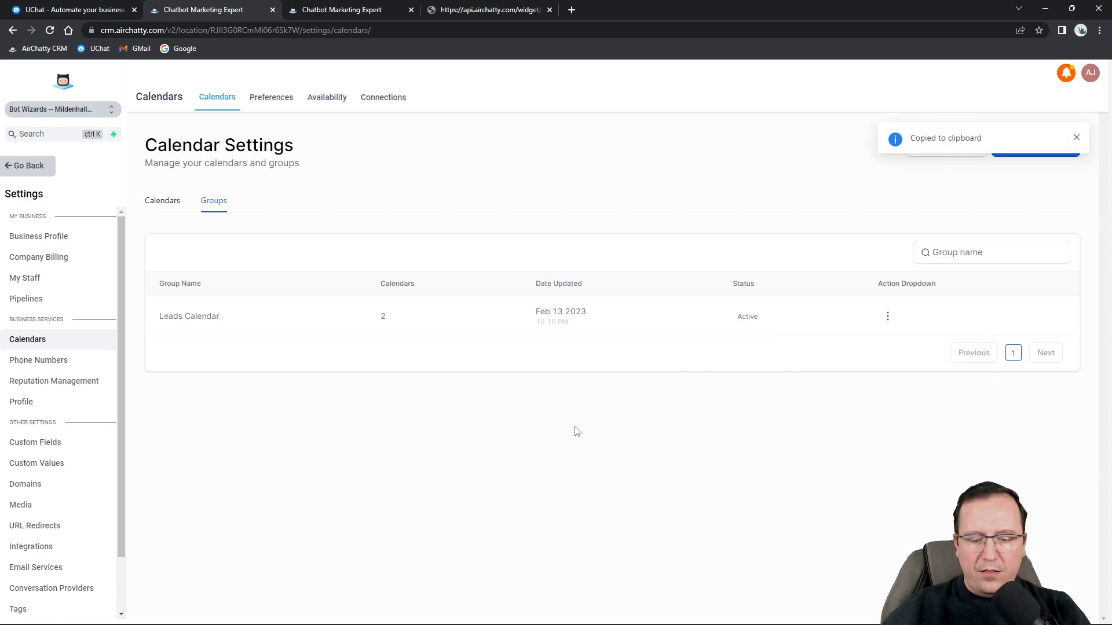
key(ctrl+shift+n)
key(ctrl+v)
key(Return)
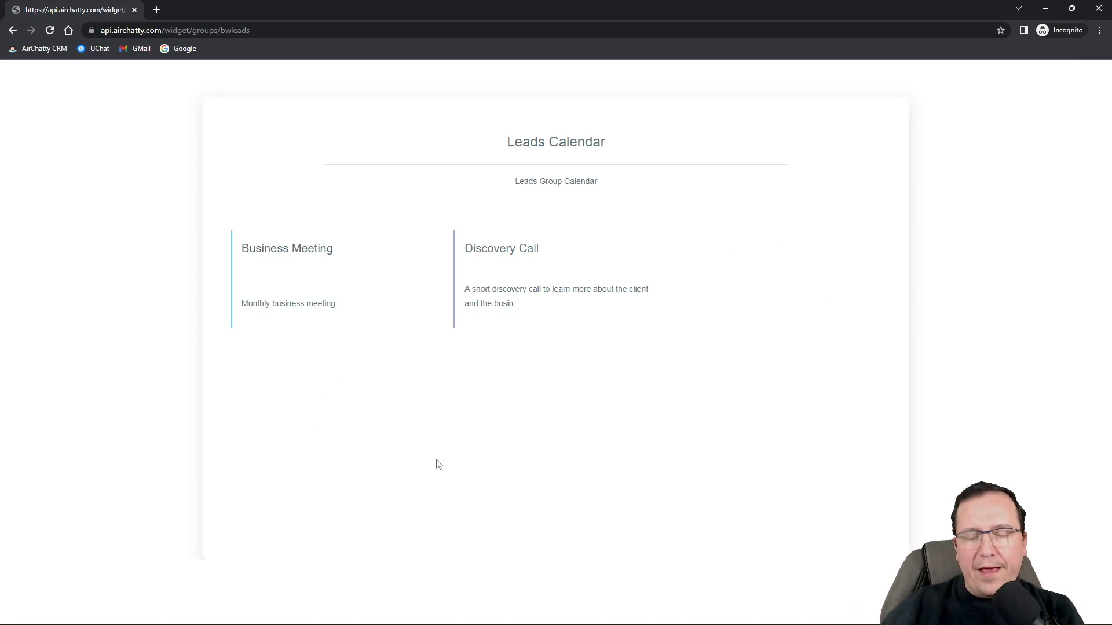
Check the Business Meeting and Discovery Call pages on the public group link, then return to the CRM calendars list.
click(303, 280)
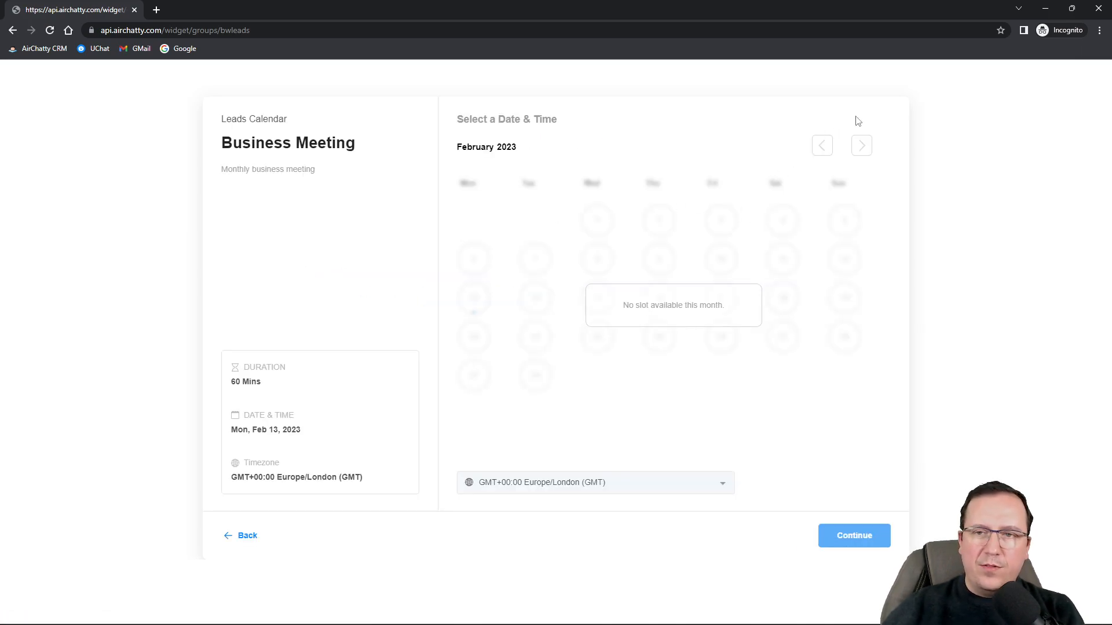
click(13, 31)
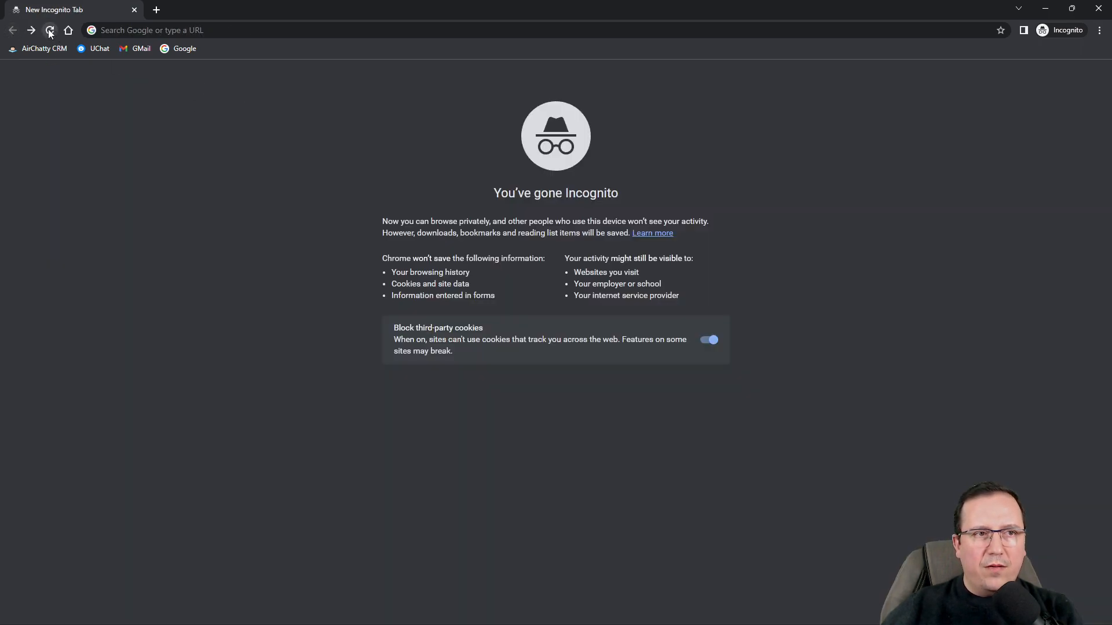
click(35, 31)
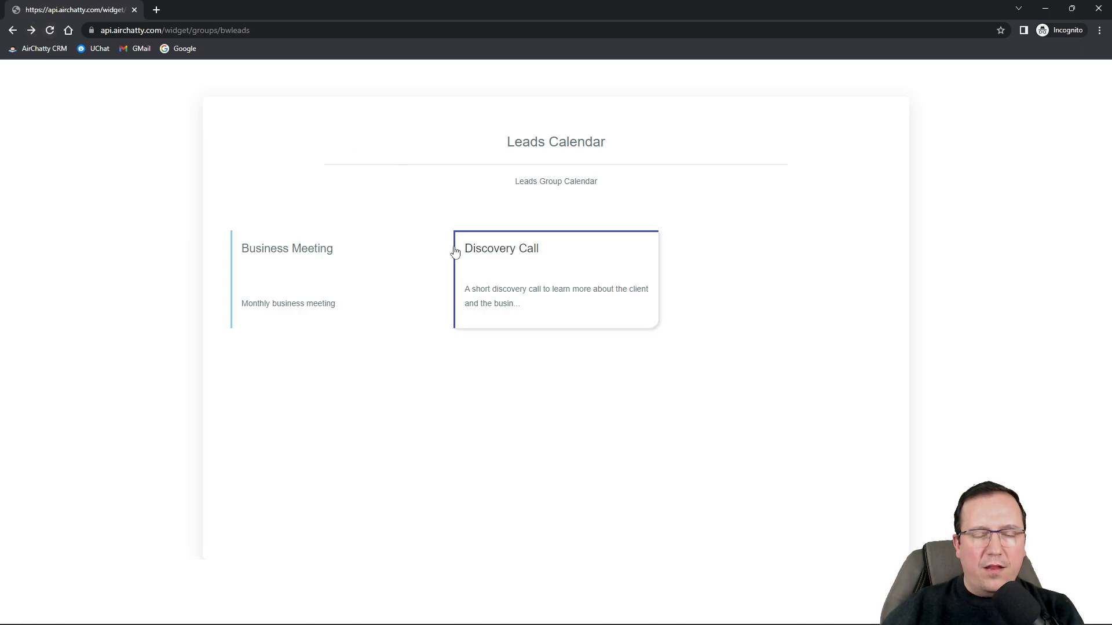
click(538, 266)
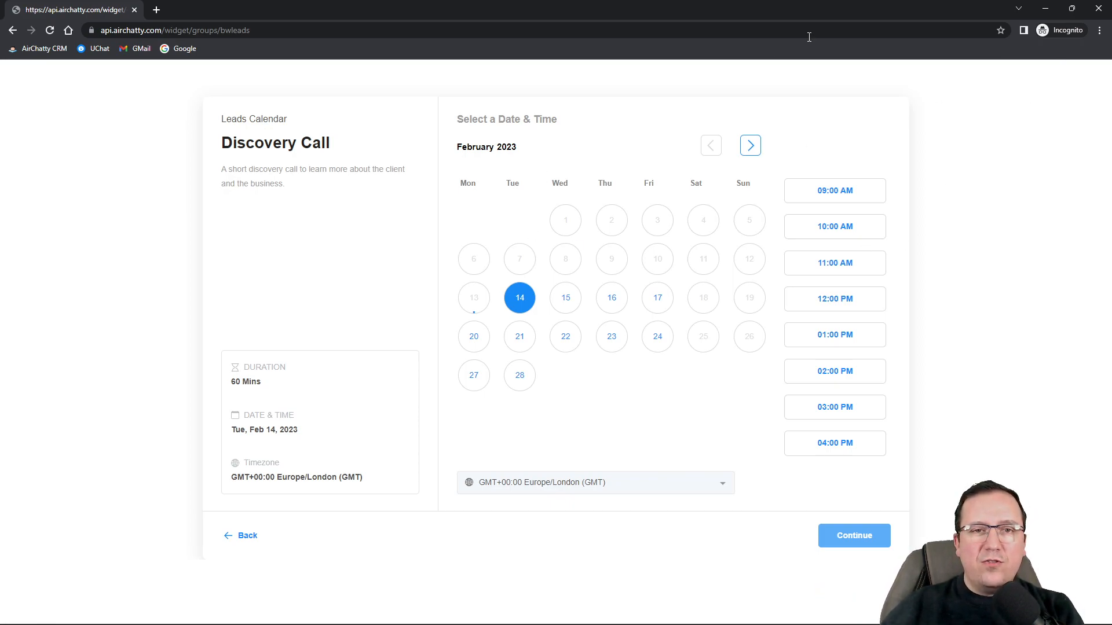
click(1046, 9)
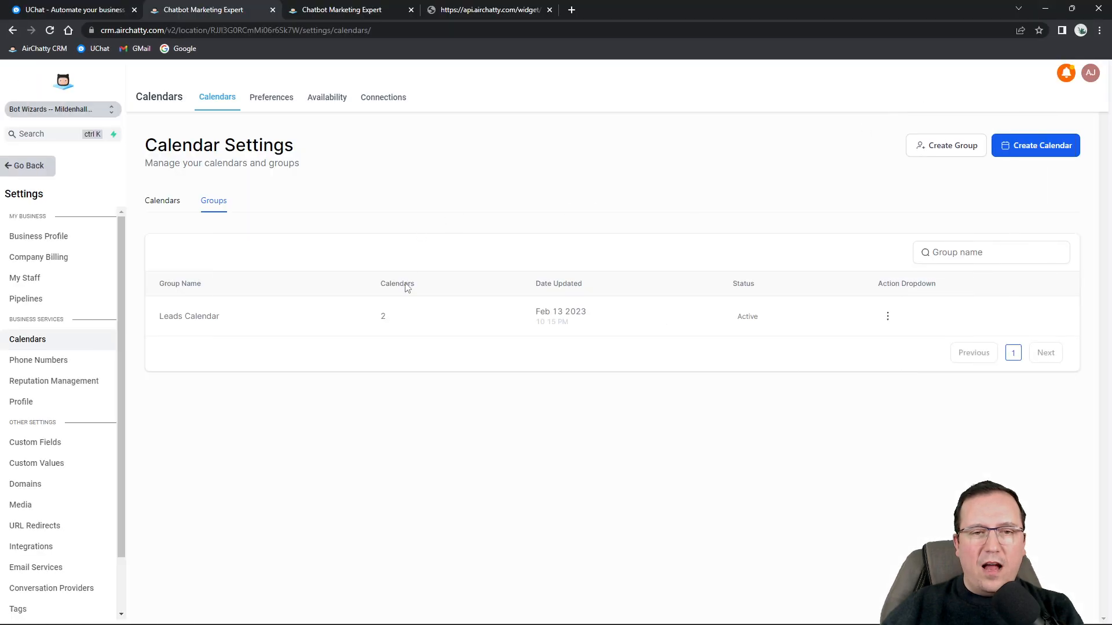
click(158, 207)
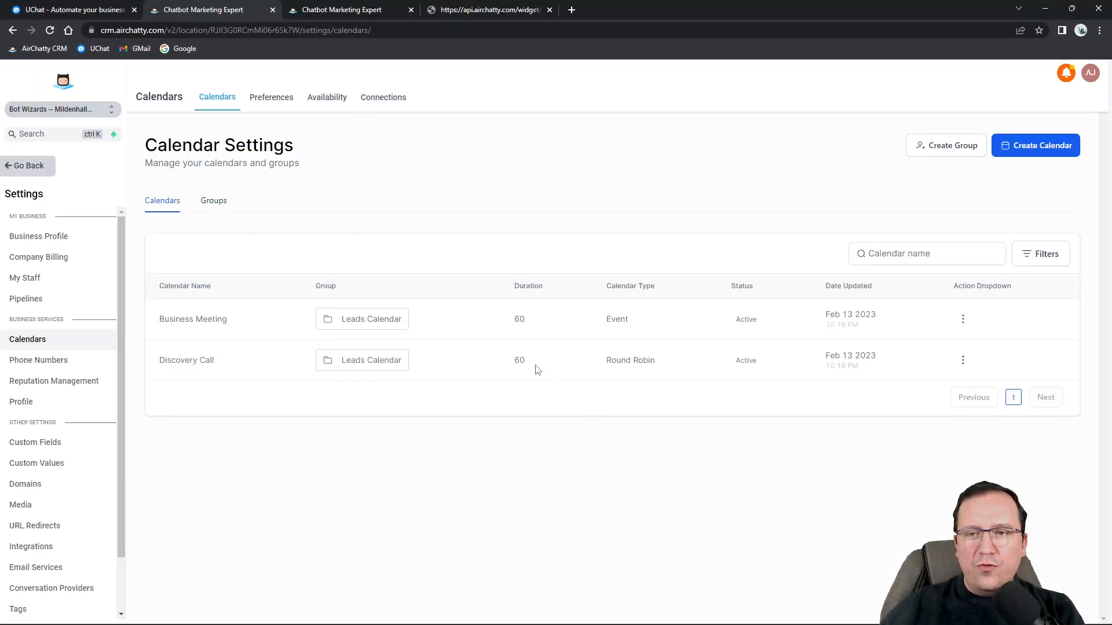